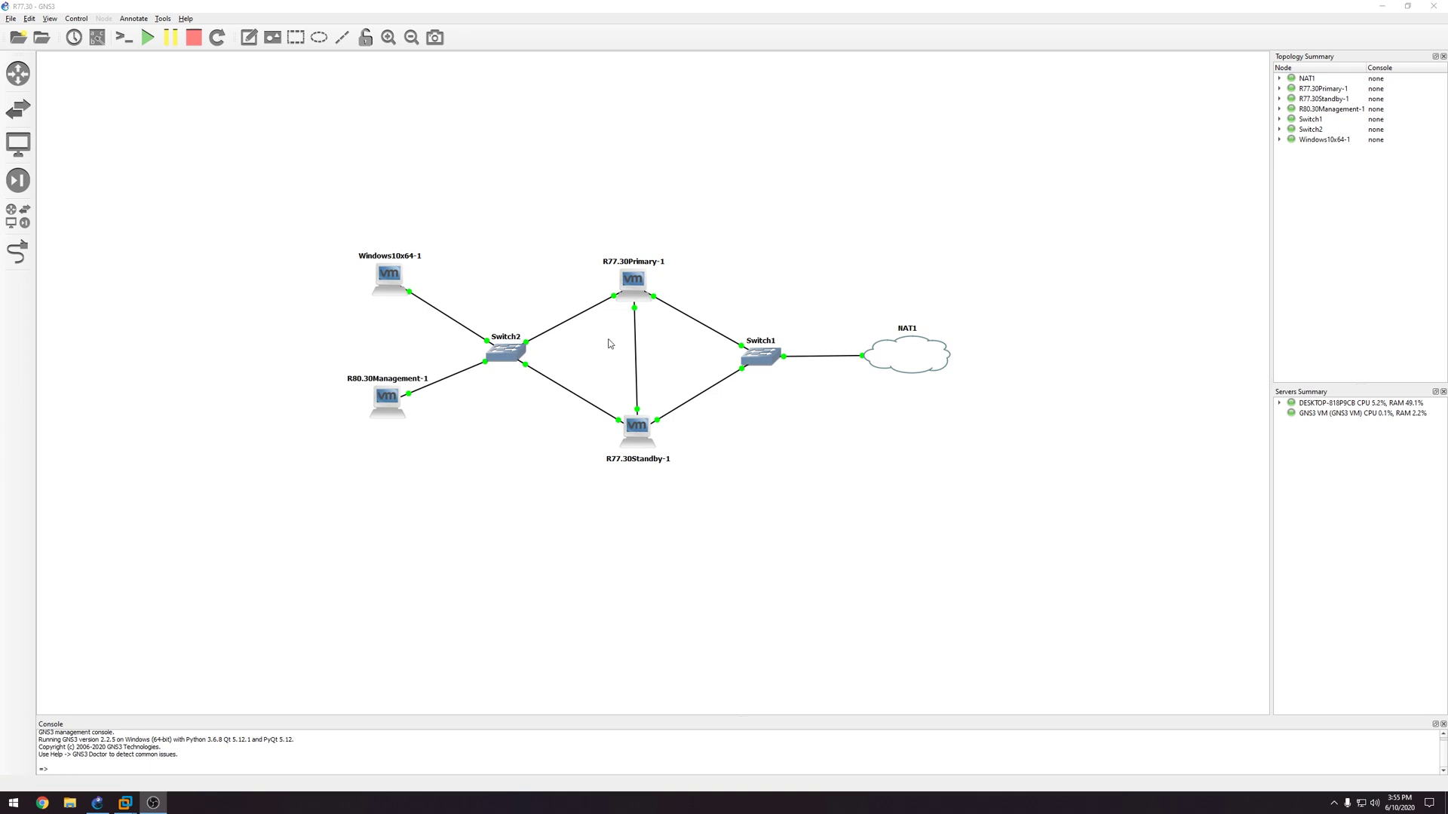
# Step: Bring the Windows 10 VM to the front
pyautogui.moveTo(125, 805)
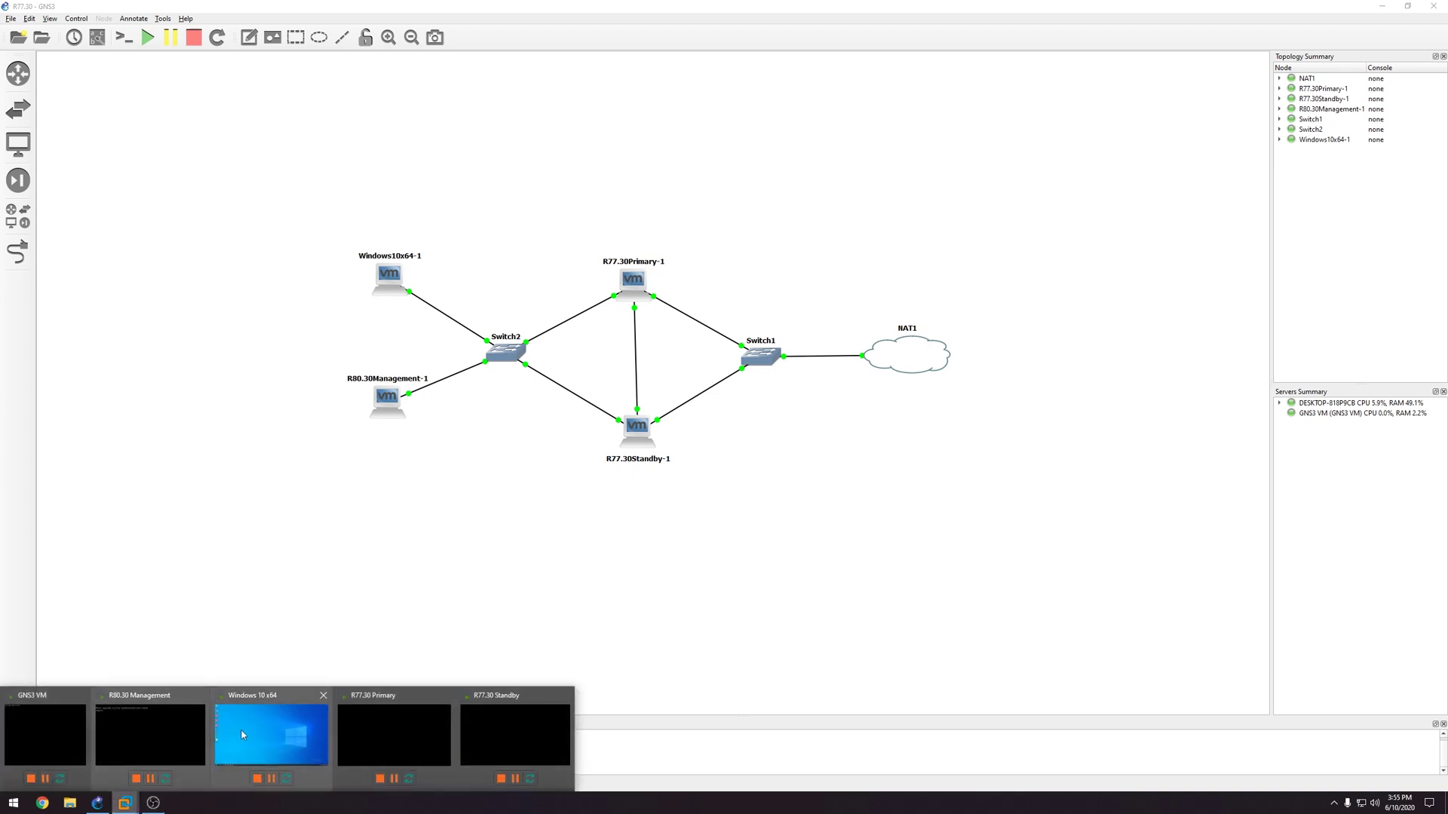
pyautogui.click(271, 730)
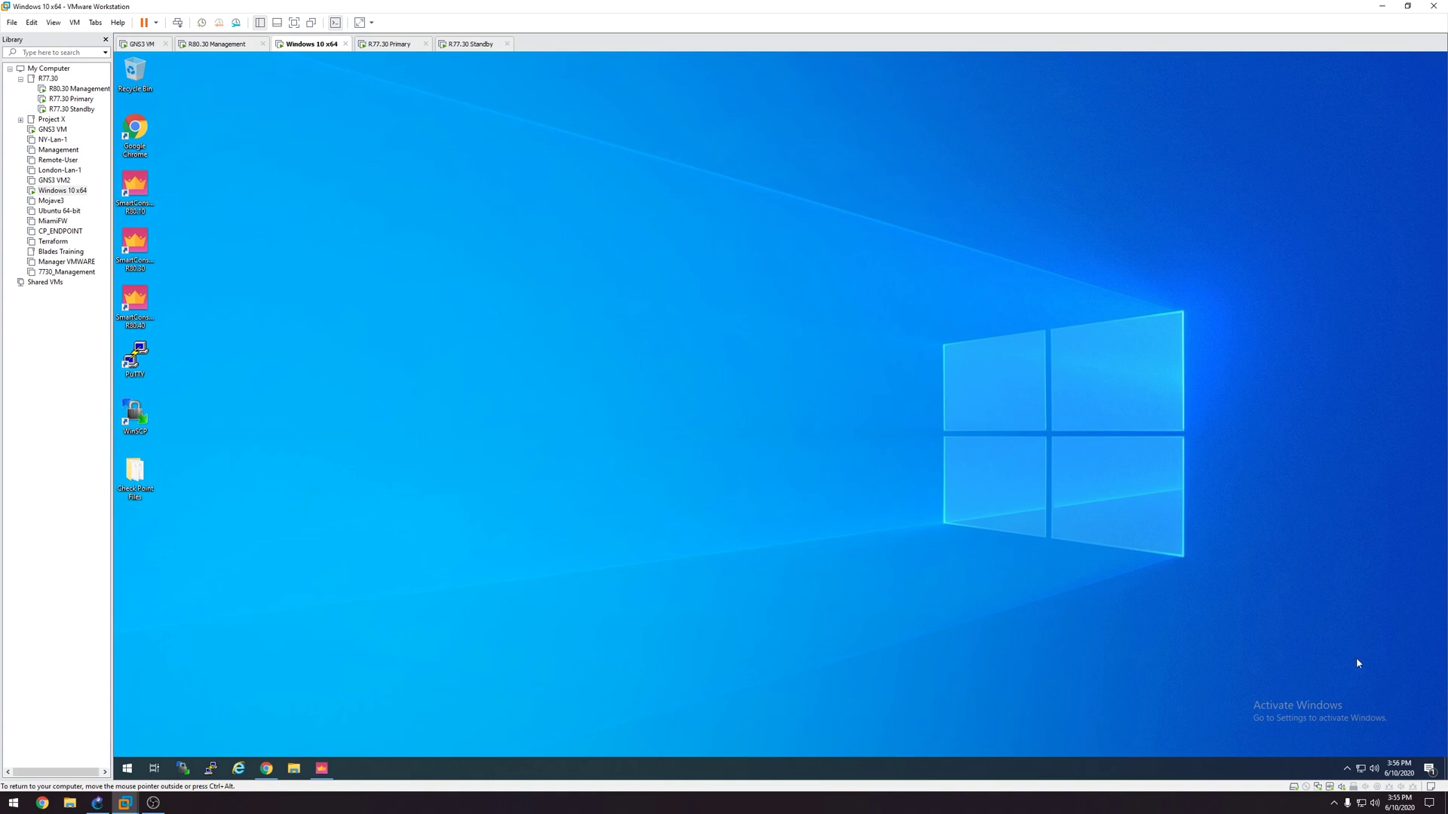
pyautogui.click(320, 767)
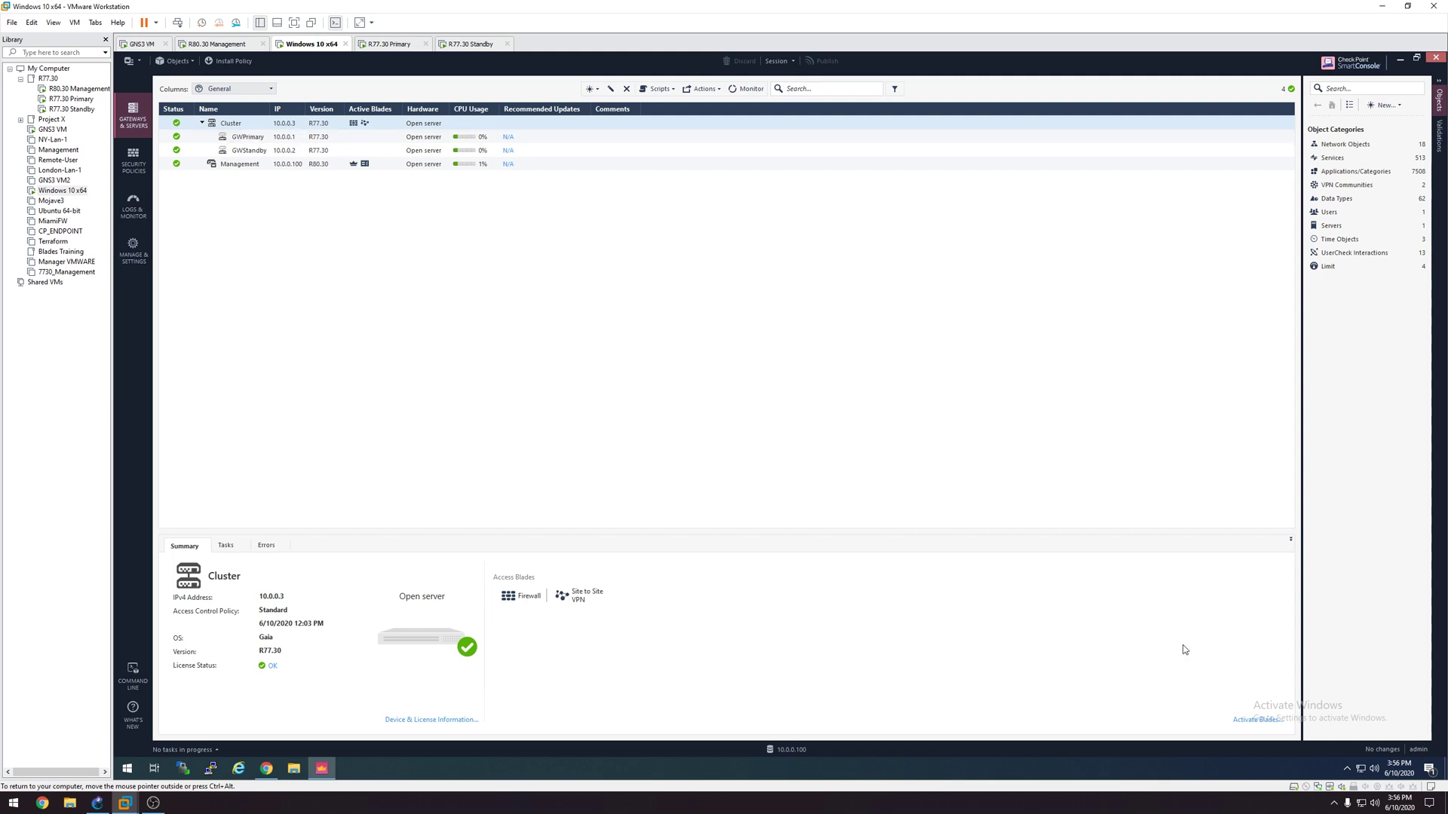
# Step: Confirm in the Ethernet0 2 connection details that the IPv4 default gateway is 10.0.0.3
pyautogui.rightClick(1360, 769)
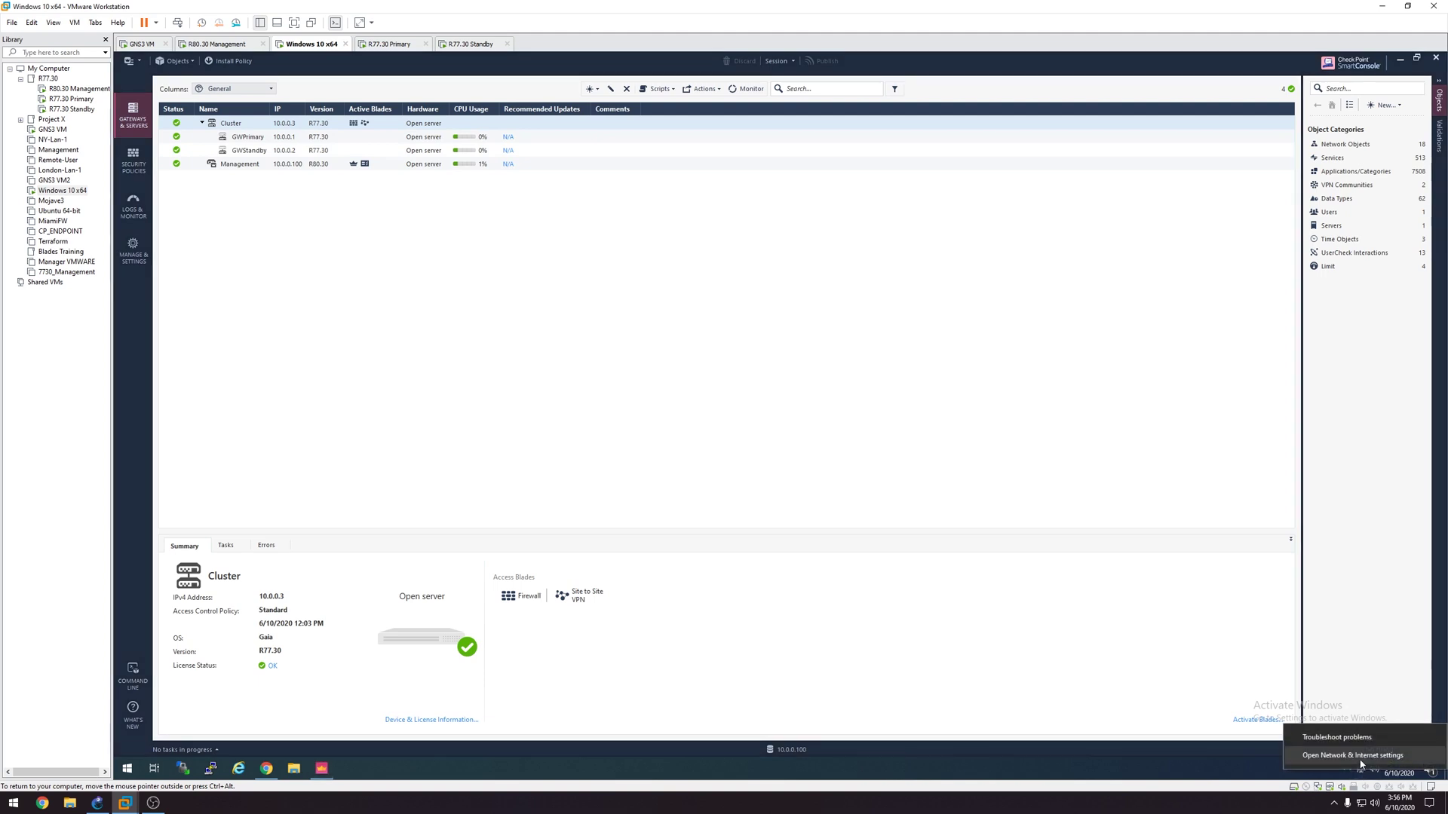
pyautogui.click(1349, 757)
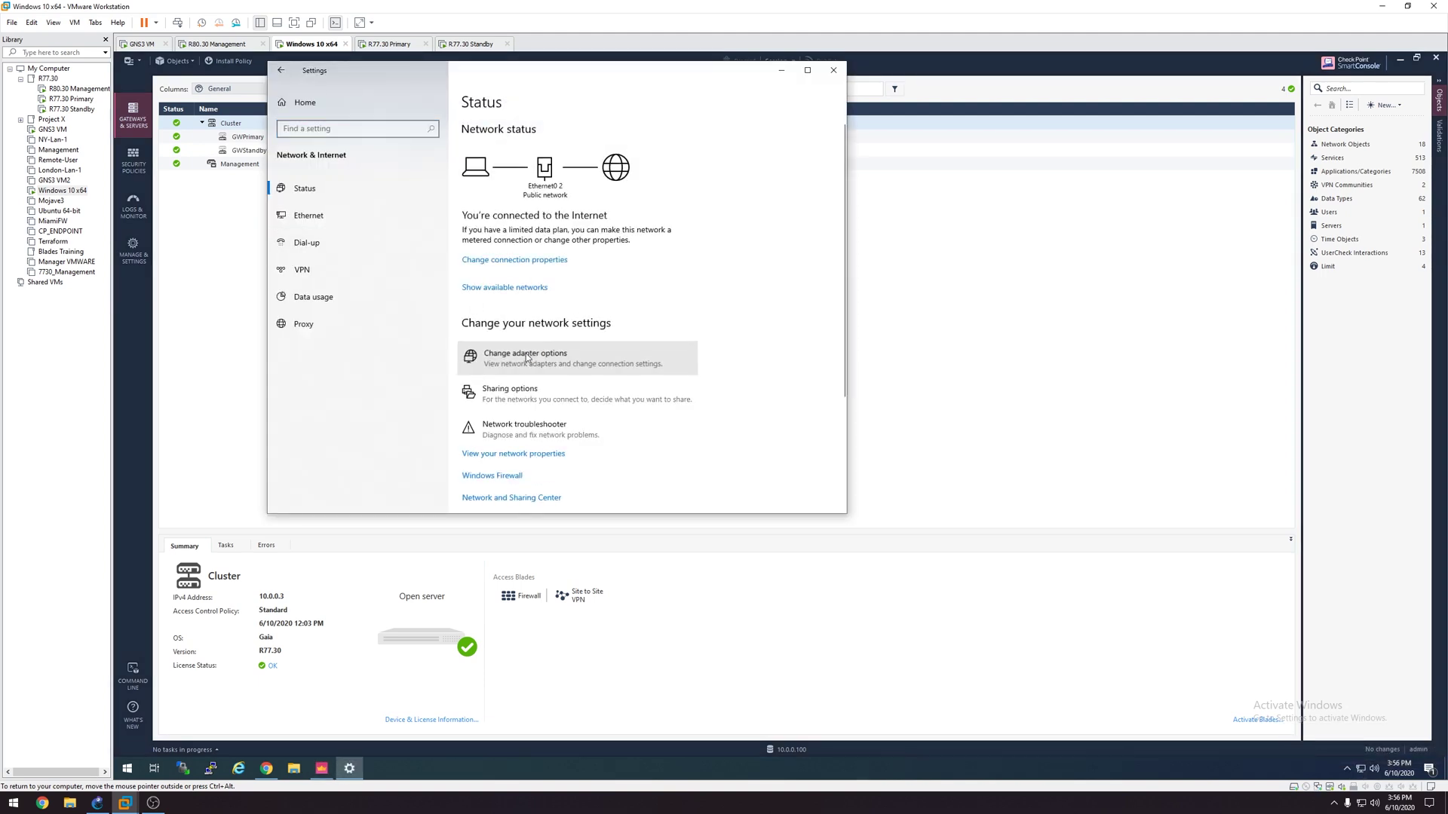
pyautogui.click(513, 356)
pyautogui.doubleClick(411, 168)
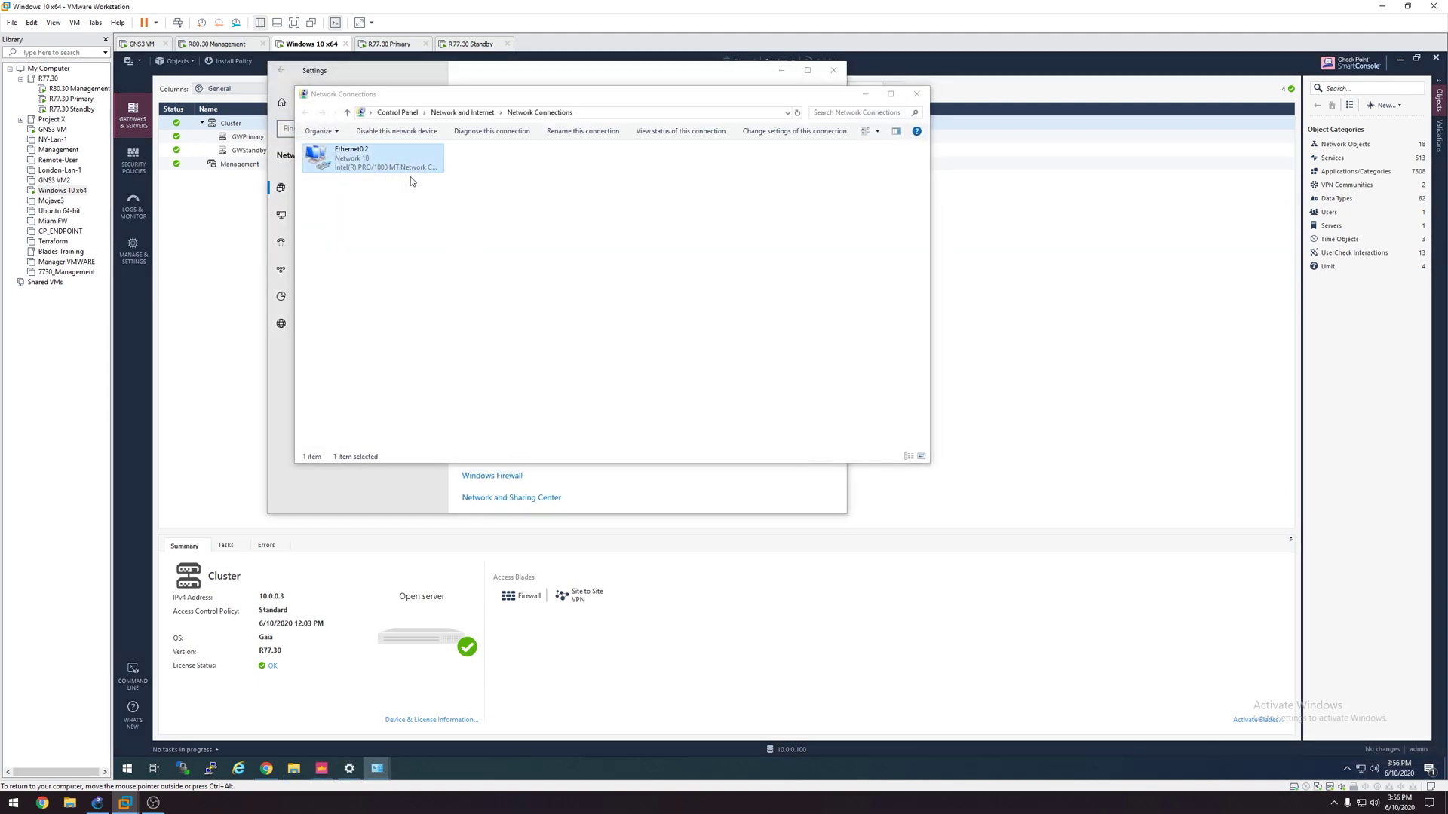
pyautogui.click(719, 404)
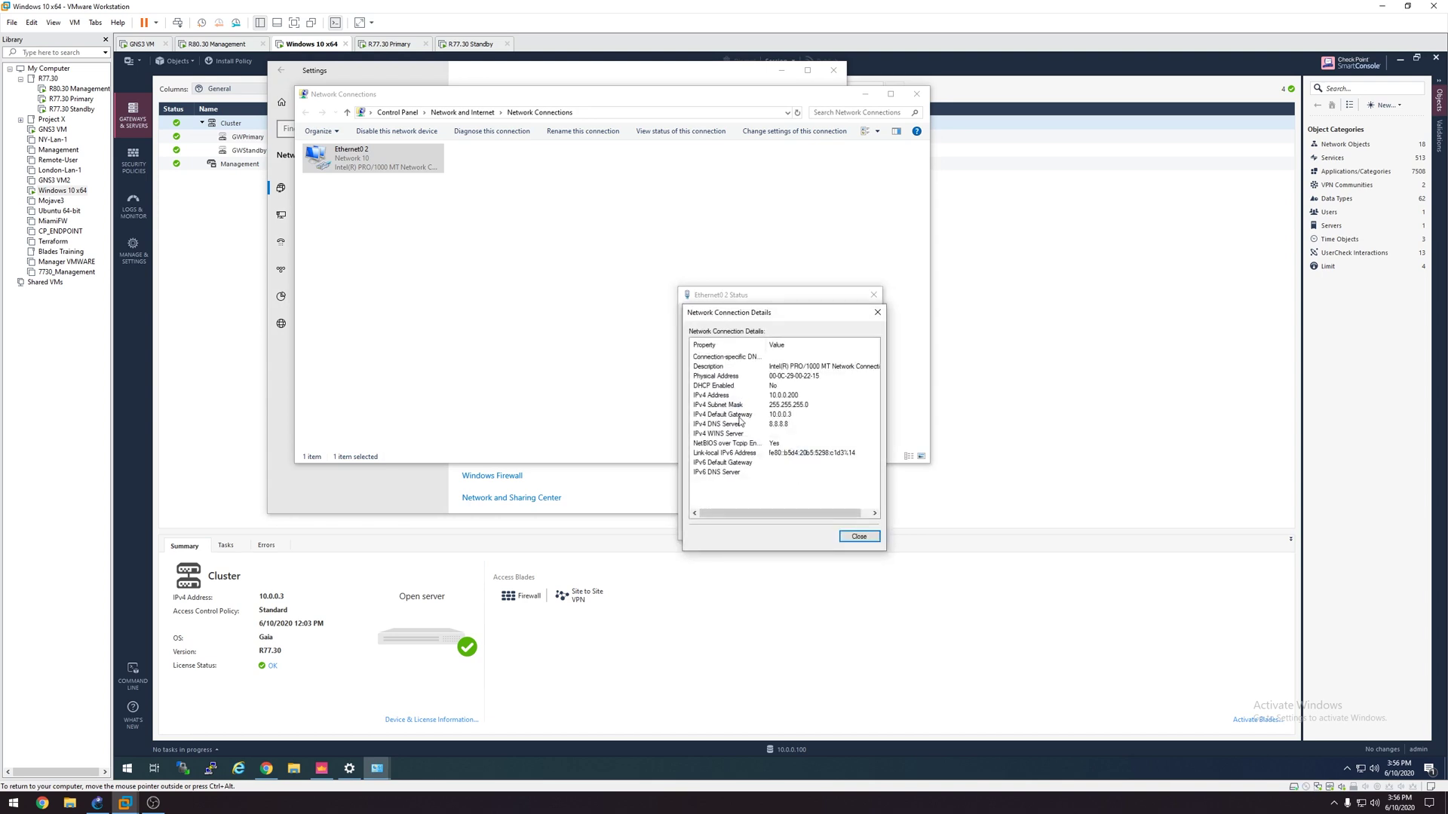
pyautogui.click(742, 415)
# Step: Close the connection details, status, adapter list and network settings windows
pyautogui.click(858, 536)
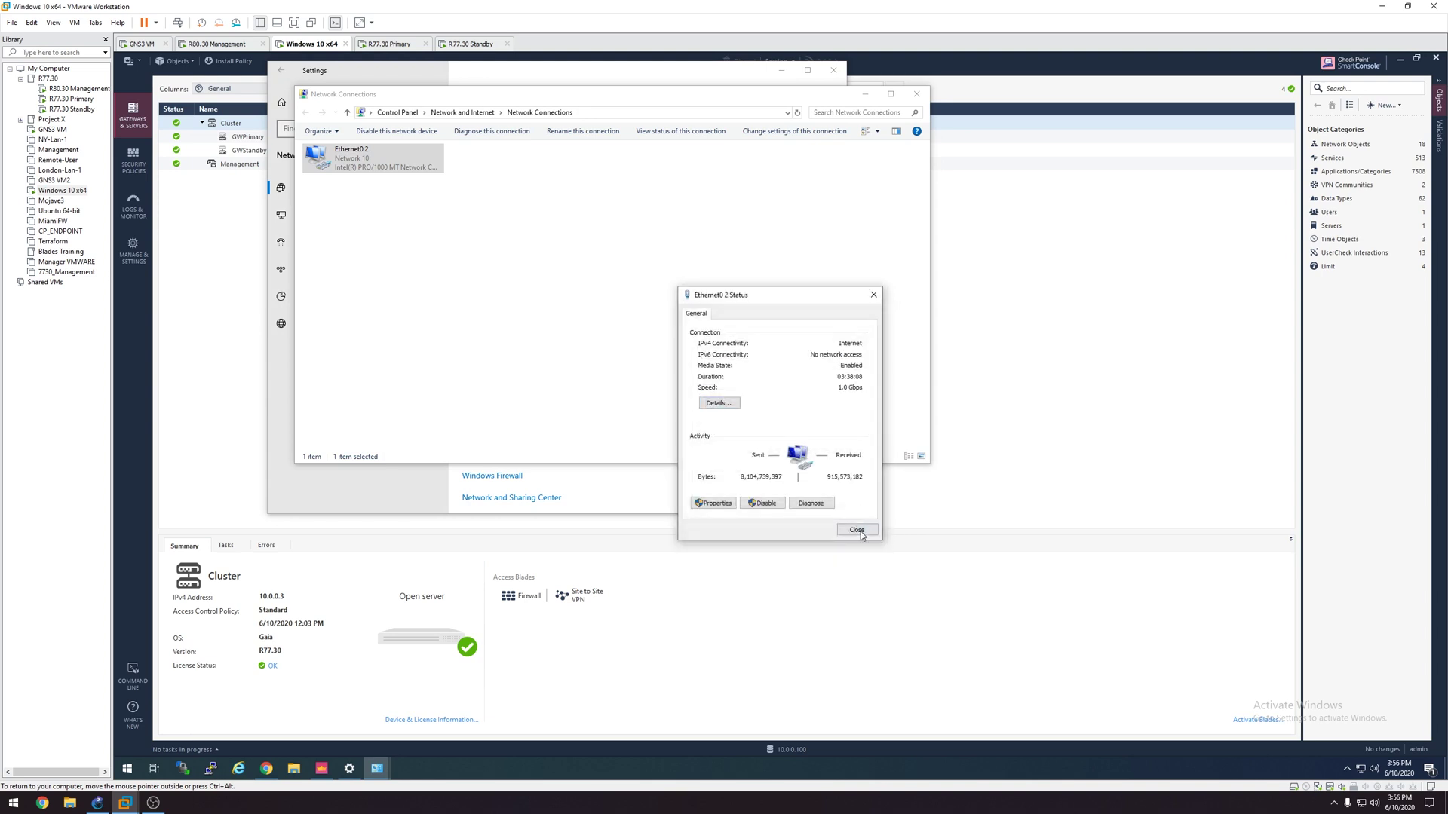
pyautogui.click(859, 530)
pyautogui.click(916, 98)
pyautogui.click(832, 70)
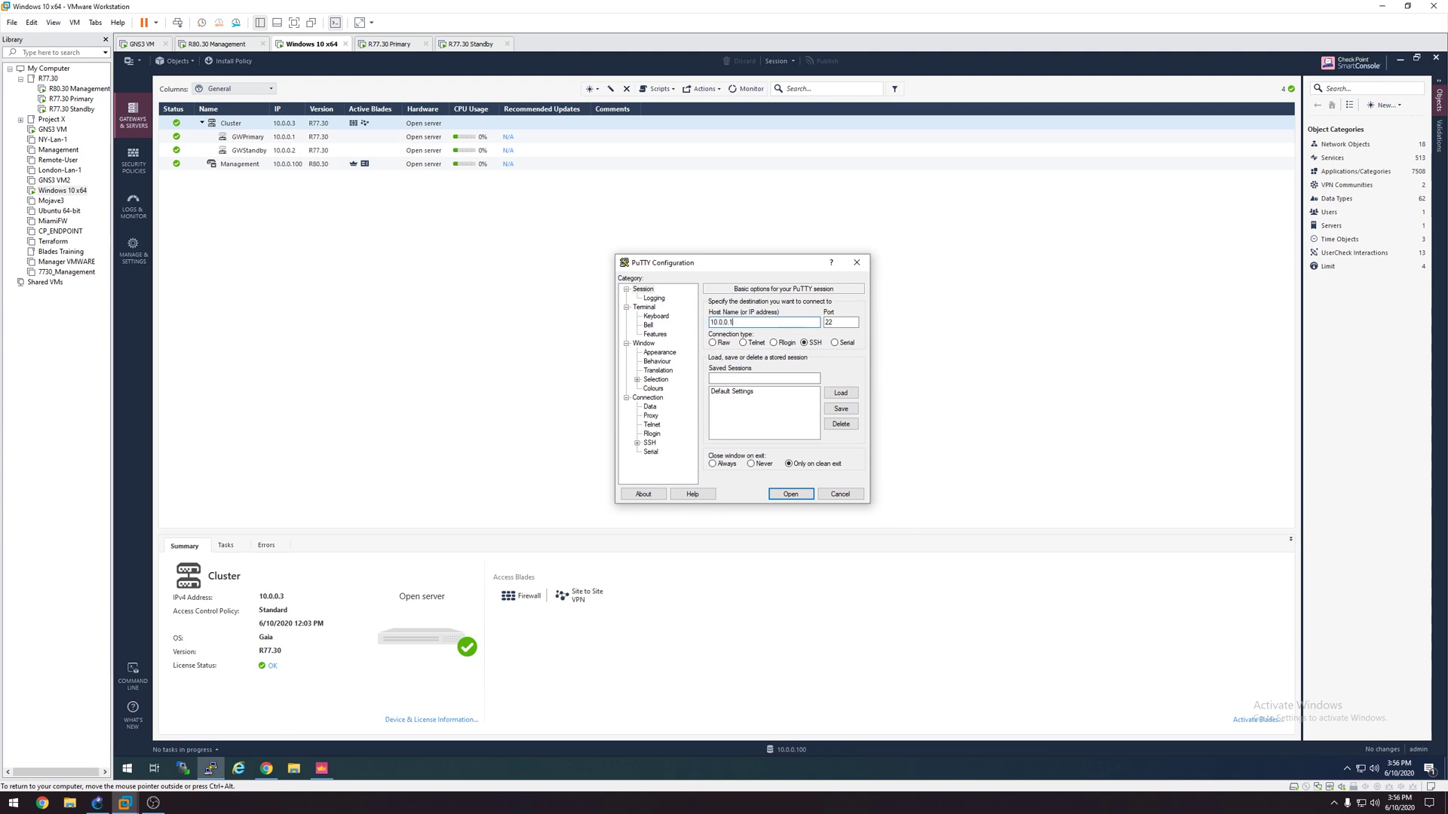
# Step: Log in to 10.0.0.1 as admin and run cphaprob state, showing this member Standby and 172.16.10.2 Active
pyautogui.press('Return')
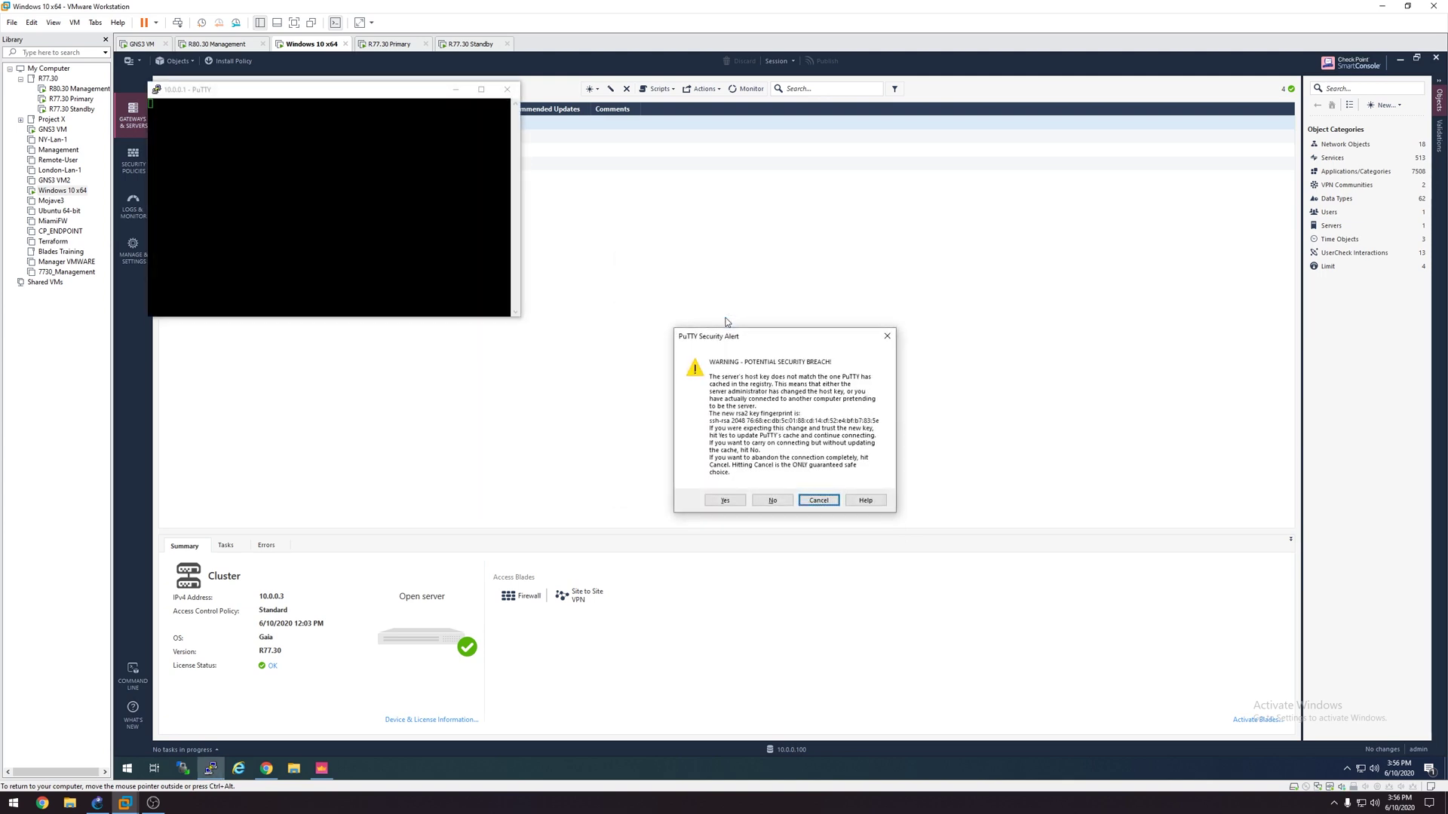
pyautogui.write('y')
pyautogui.write('admin')
pyautogui.press('Return')
pyautogui.press('Return')
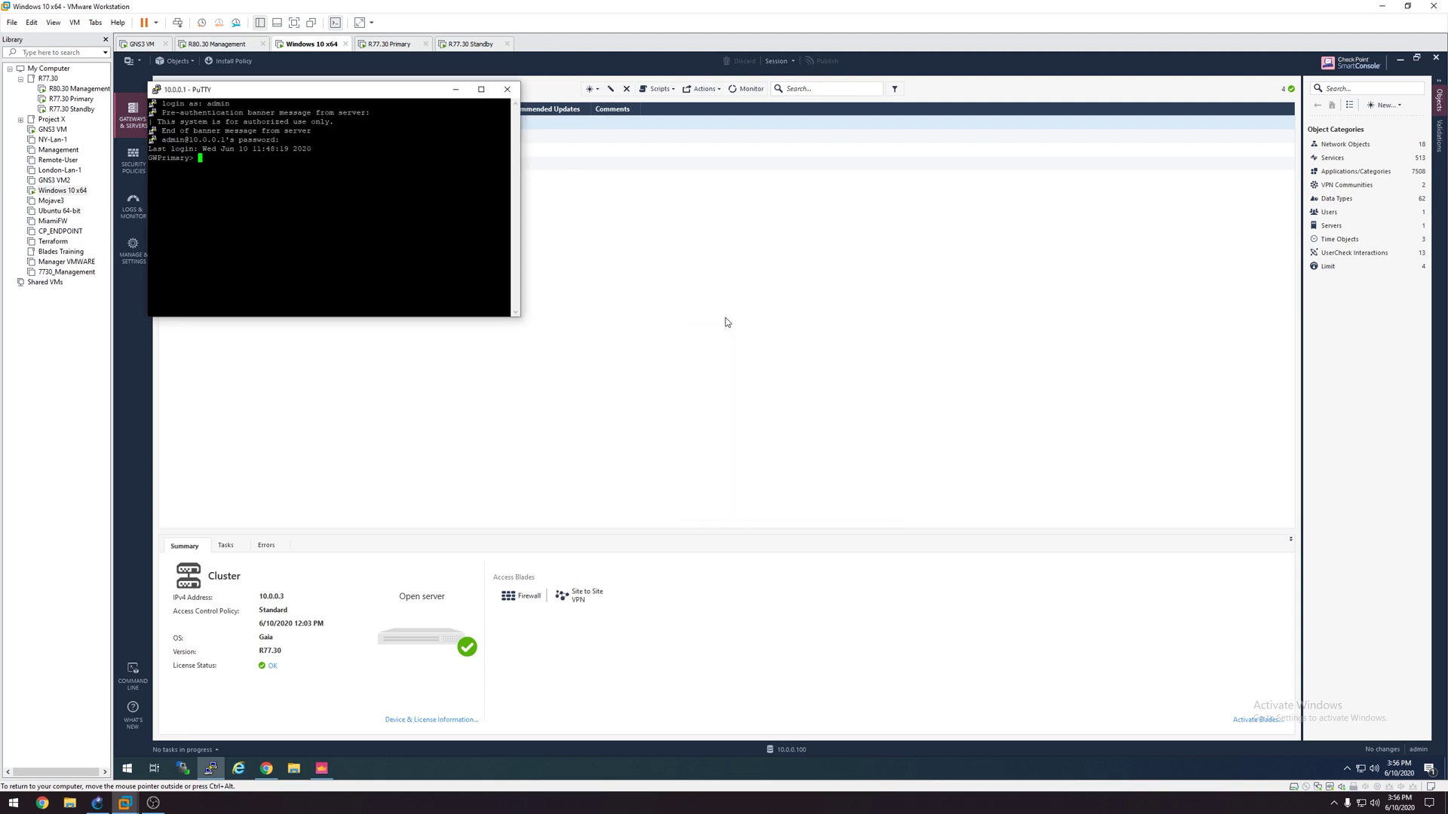
pyautogui.write('cphaprob')
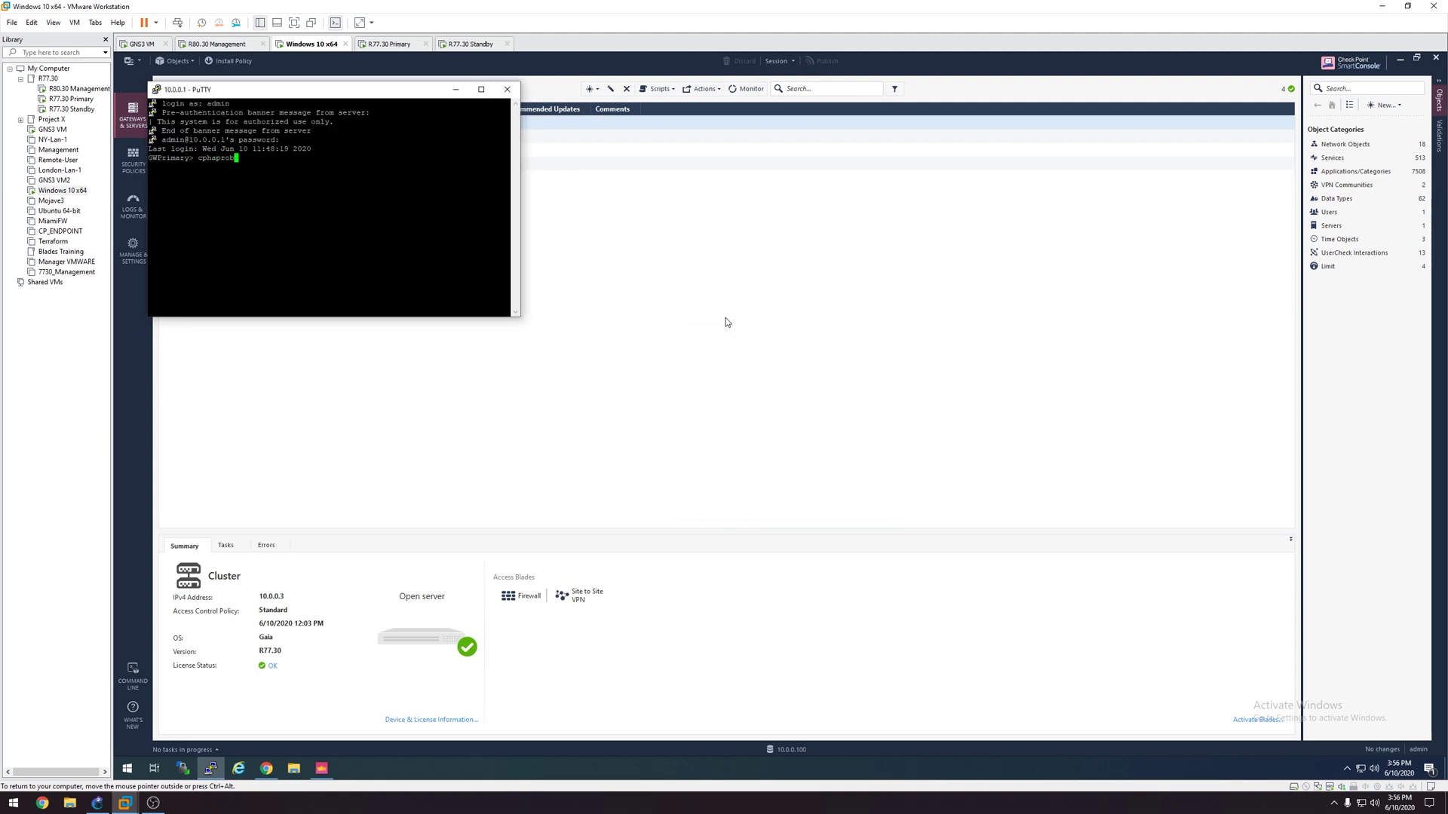
pyautogui.write(' state')
pyautogui.press('Return')
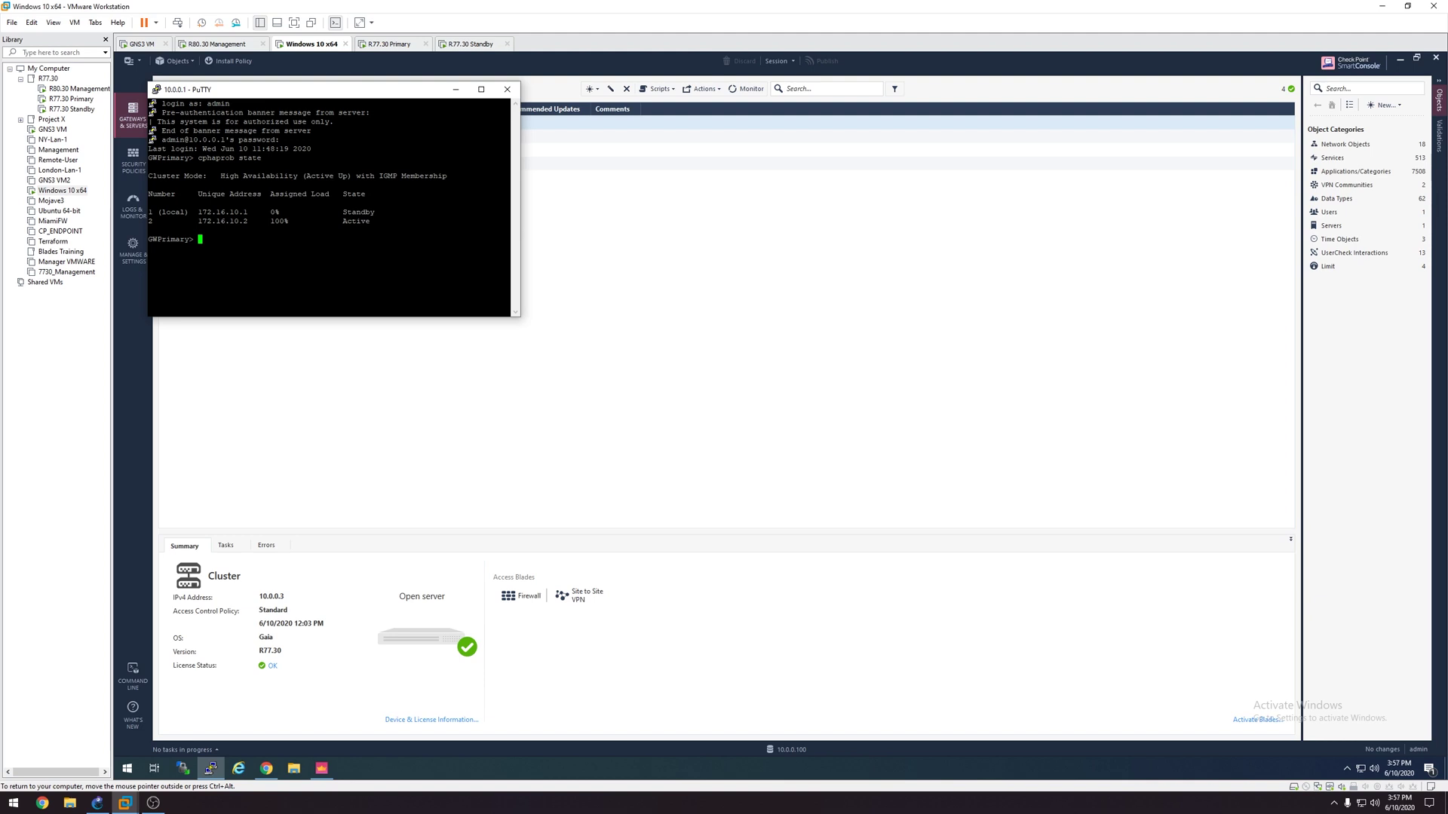
pyautogui.moveTo(510, 212); pyautogui.dragTo(338, 212)
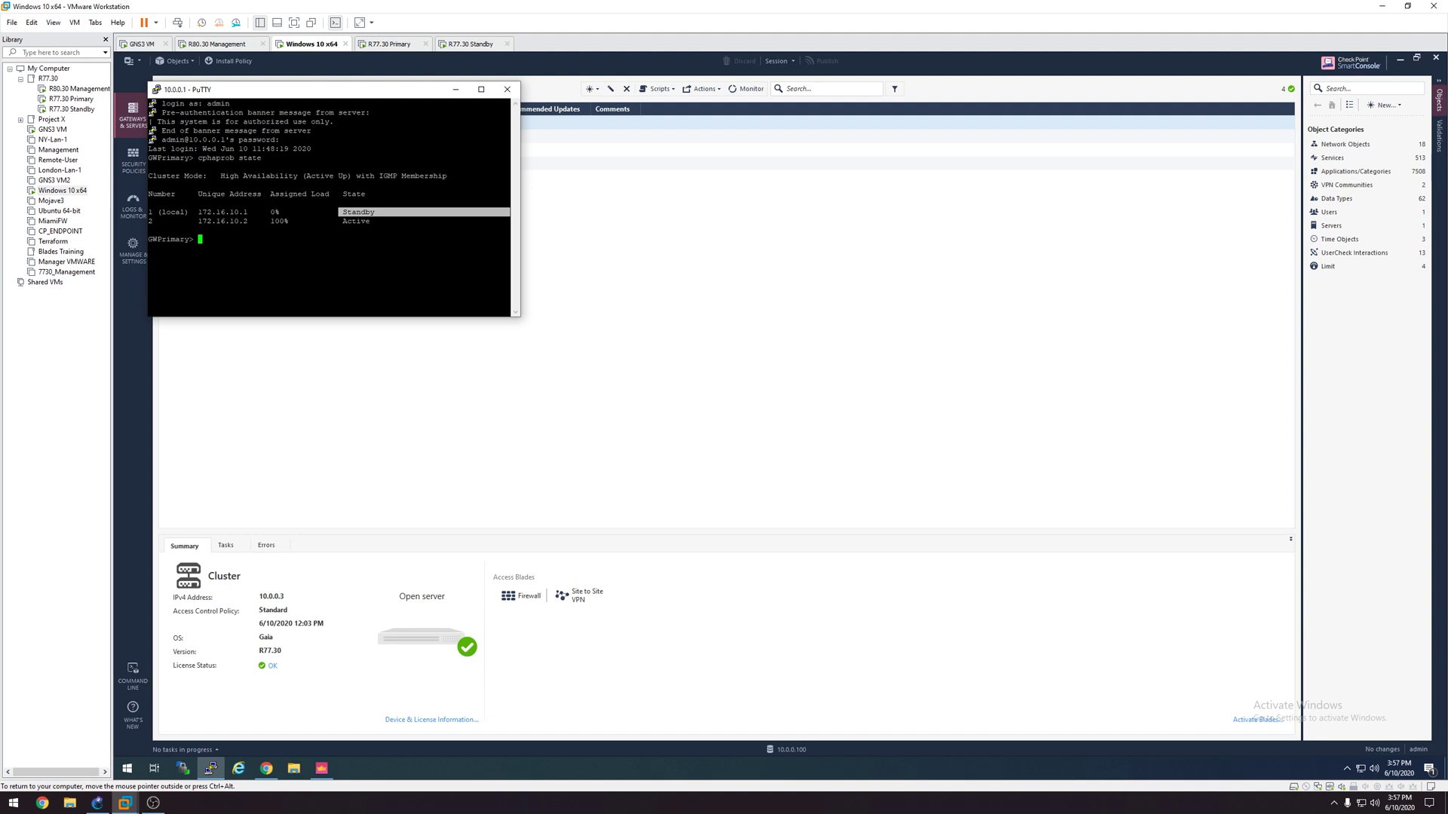
pyautogui.moveTo(249, 89); pyautogui.dragTo(468, 155)
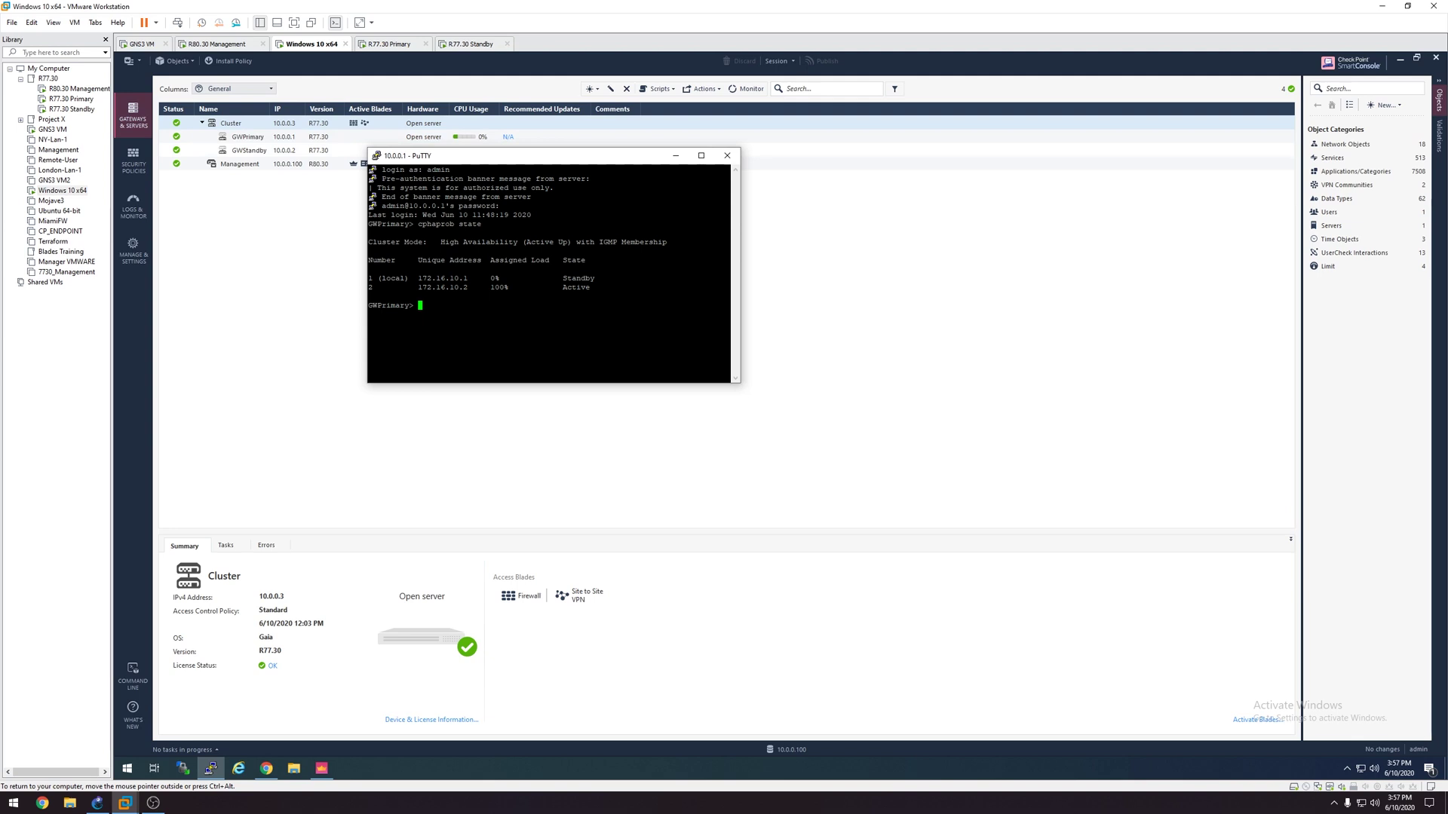
# Step: Open a second SSH session to 10.0.0.2, accept its host key, log in as admin and run cpstop
pyautogui.rightClick(215, 769)
pyautogui.click(206, 714)
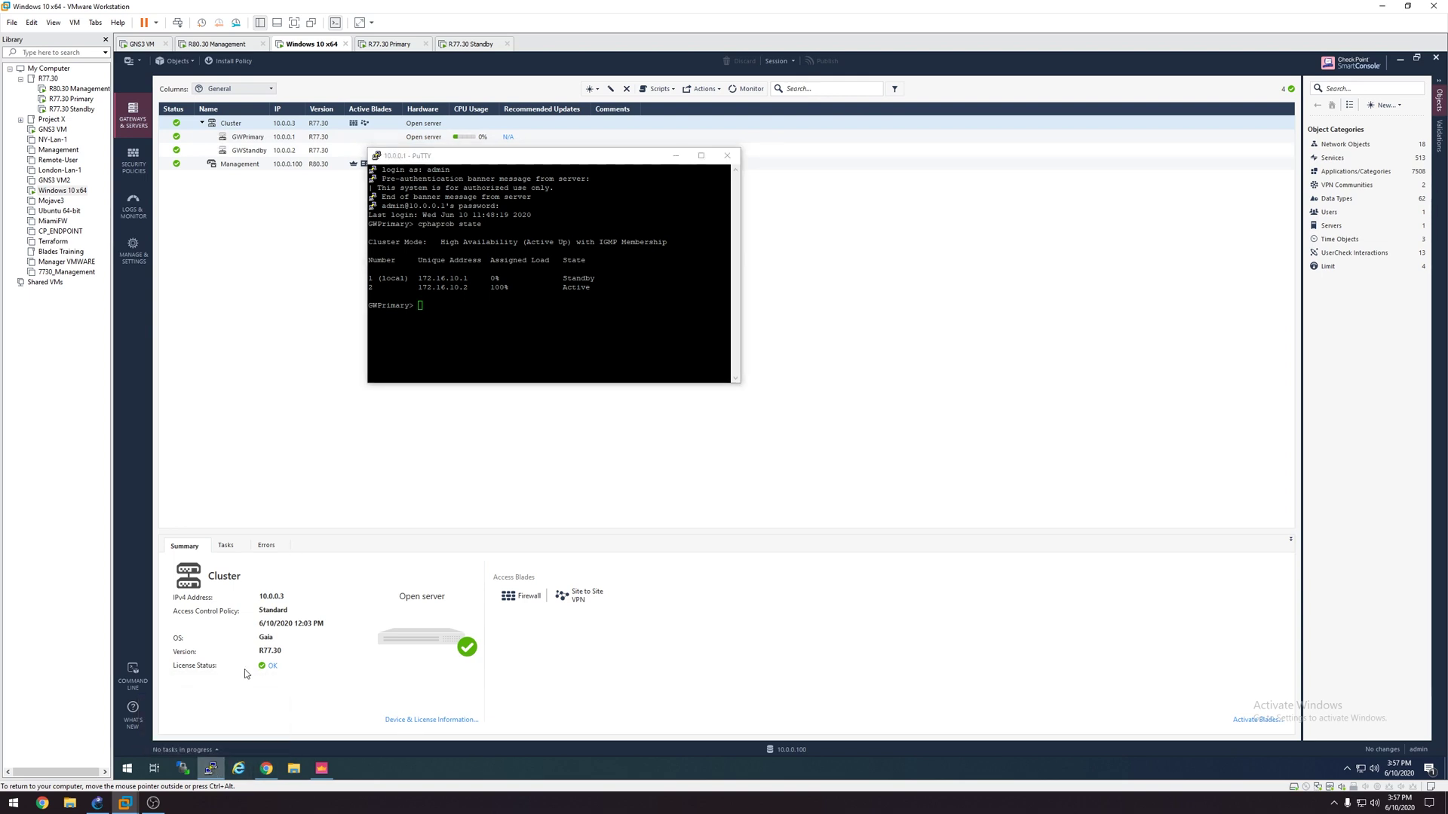
pyautogui.write('10.0.0.2')
pyautogui.press('Return')
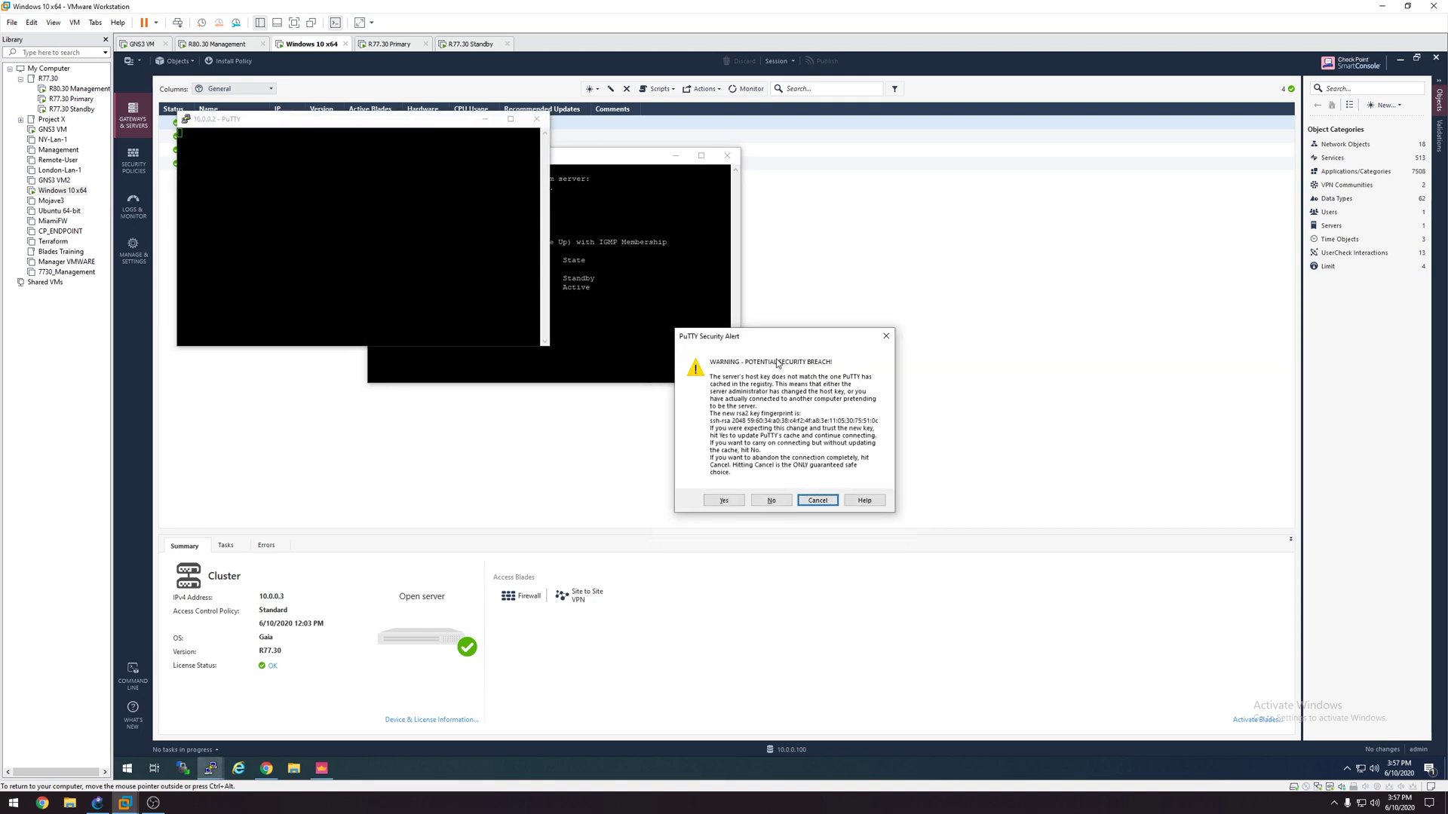
pyautogui.press('Left')
pyautogui.press('Left')
pyautogui.press('Return')
pyautogui.write('admin')
pyautogui.press('Return')
pyautogui.press('Return')
pyautogui.write('cpstop')
pyautogui.press('Return')
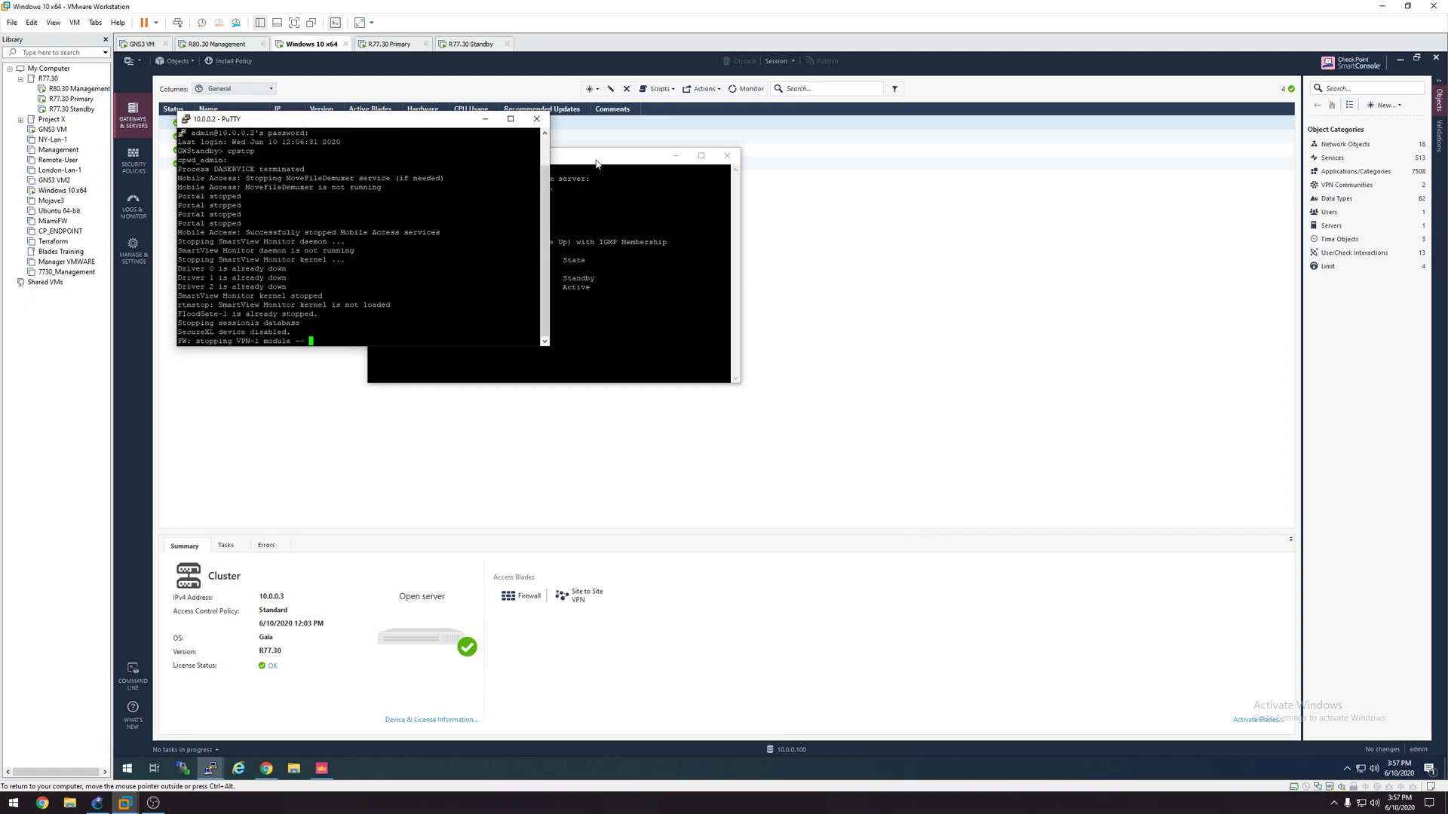
# Step: Recheck cphaprob state on the primary, run cpstart on 10.0.0.2, and recheck until the primary is Active
pyautogui.moveTo(596, 162); pyautogui.dragTo(720, 196)
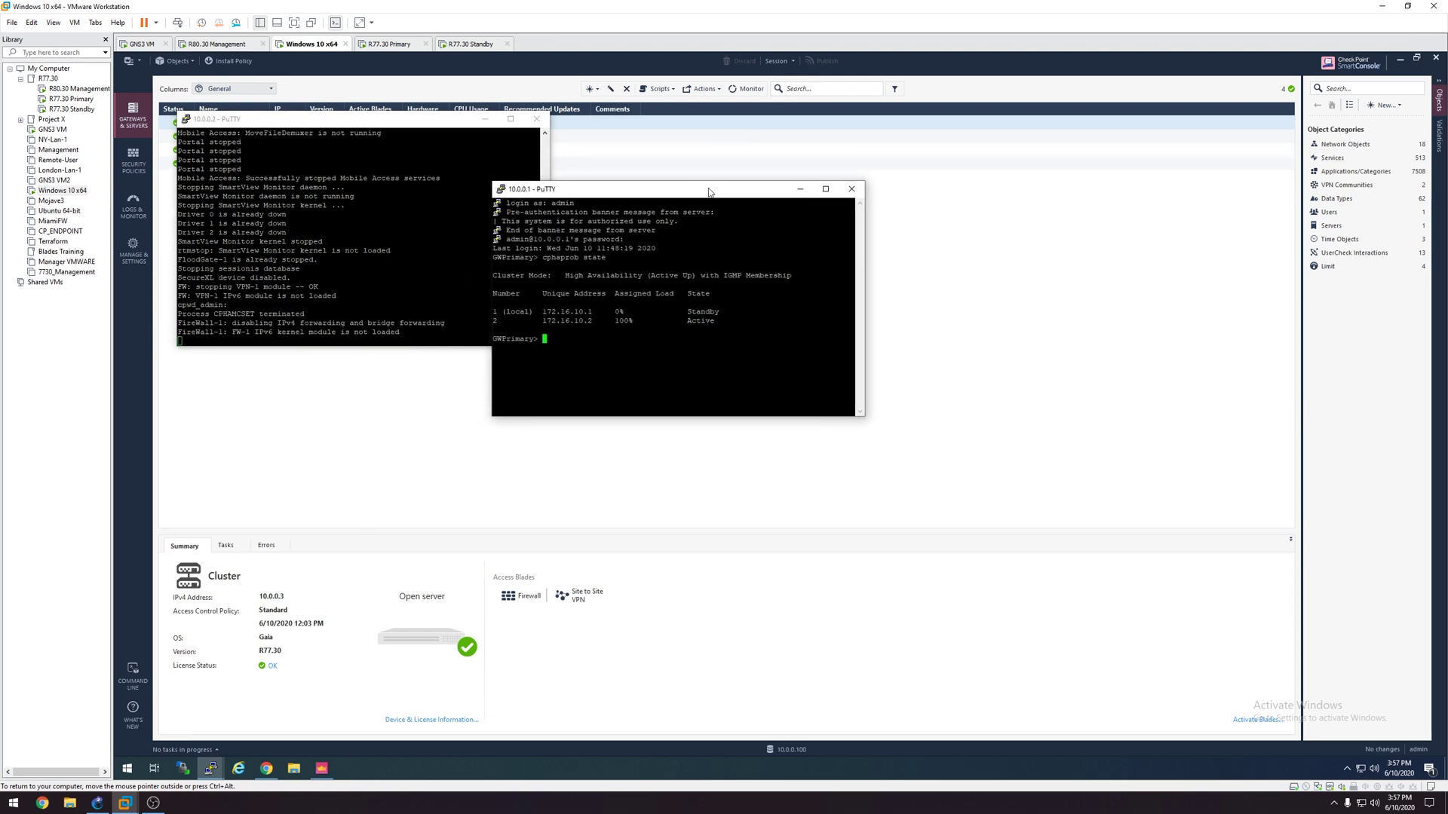
pyautogui.press('Up')
pyautogui.press('Return')
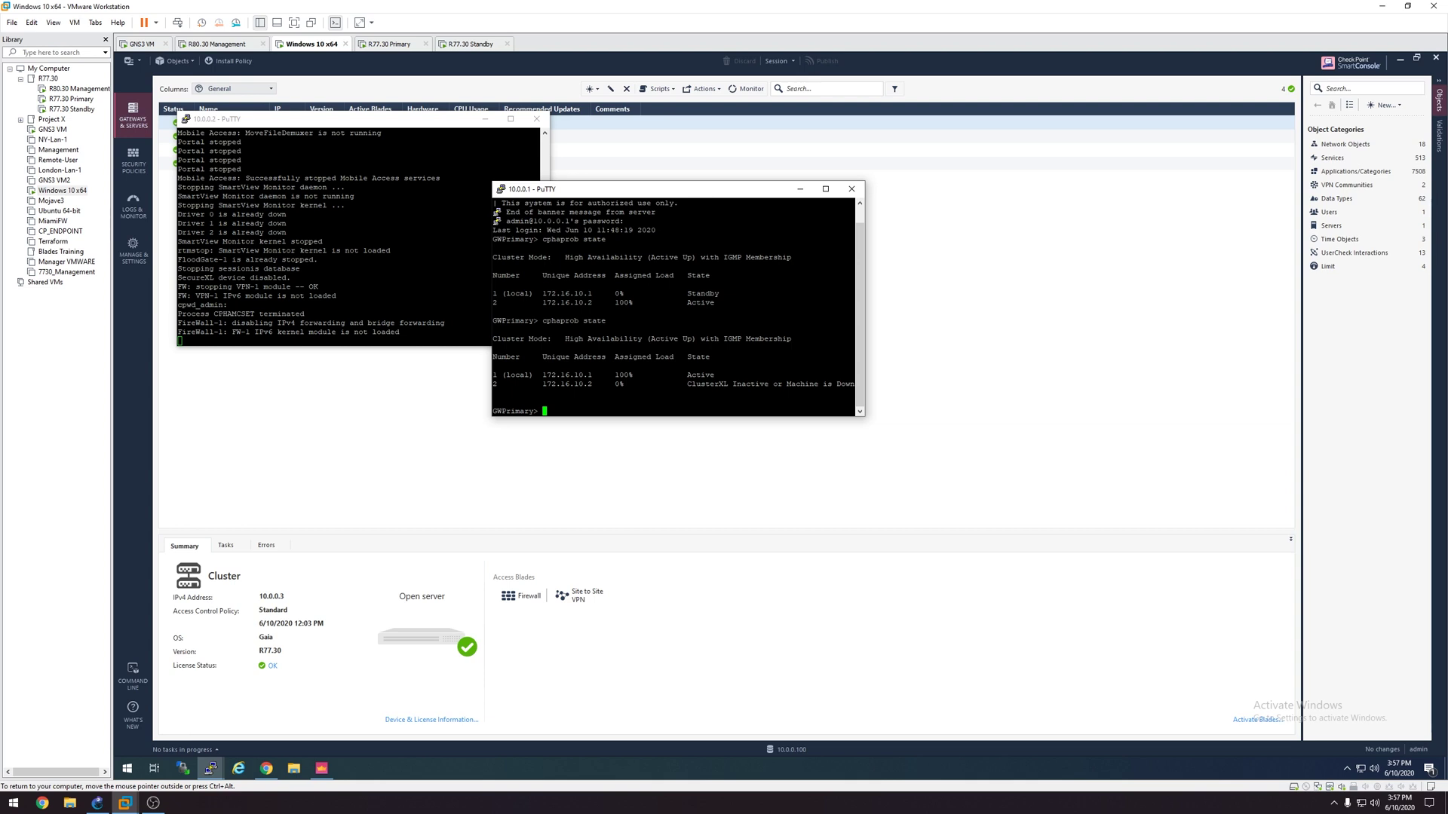
pyautogui.click(341, 118)
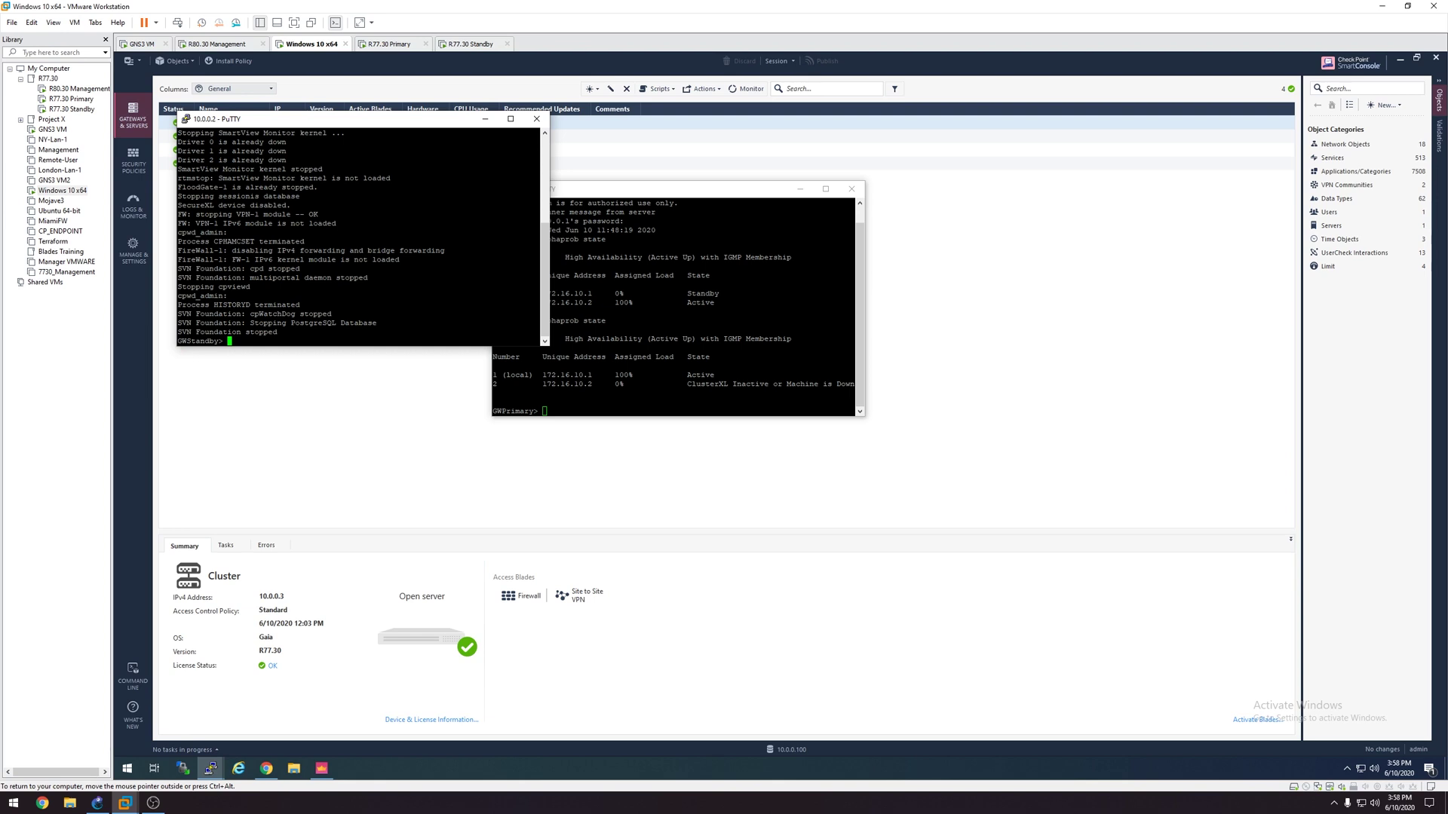
pyautogui.write('cpstart')
pyautogui.press('Return')
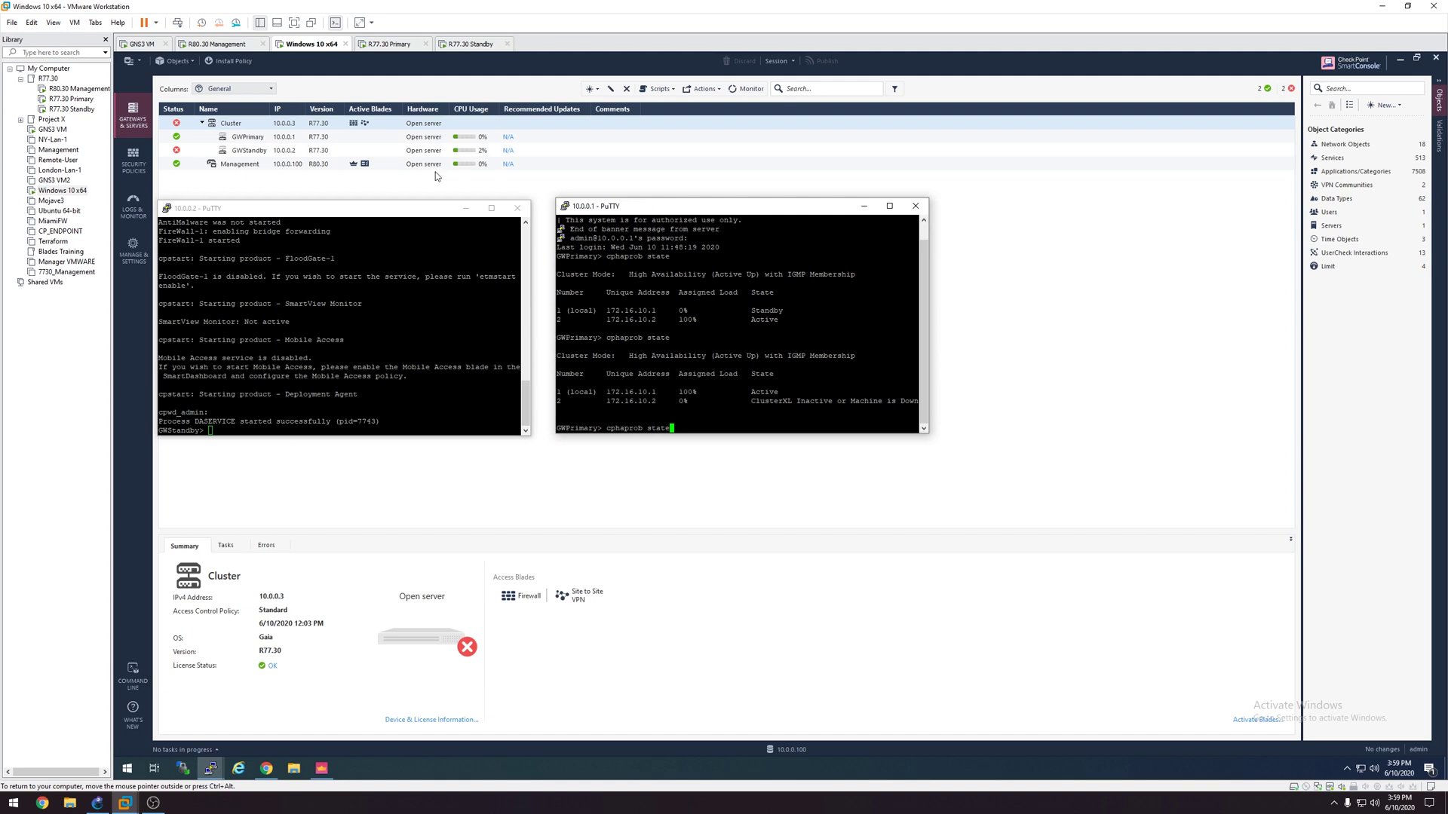
pyautogui.press('Return')
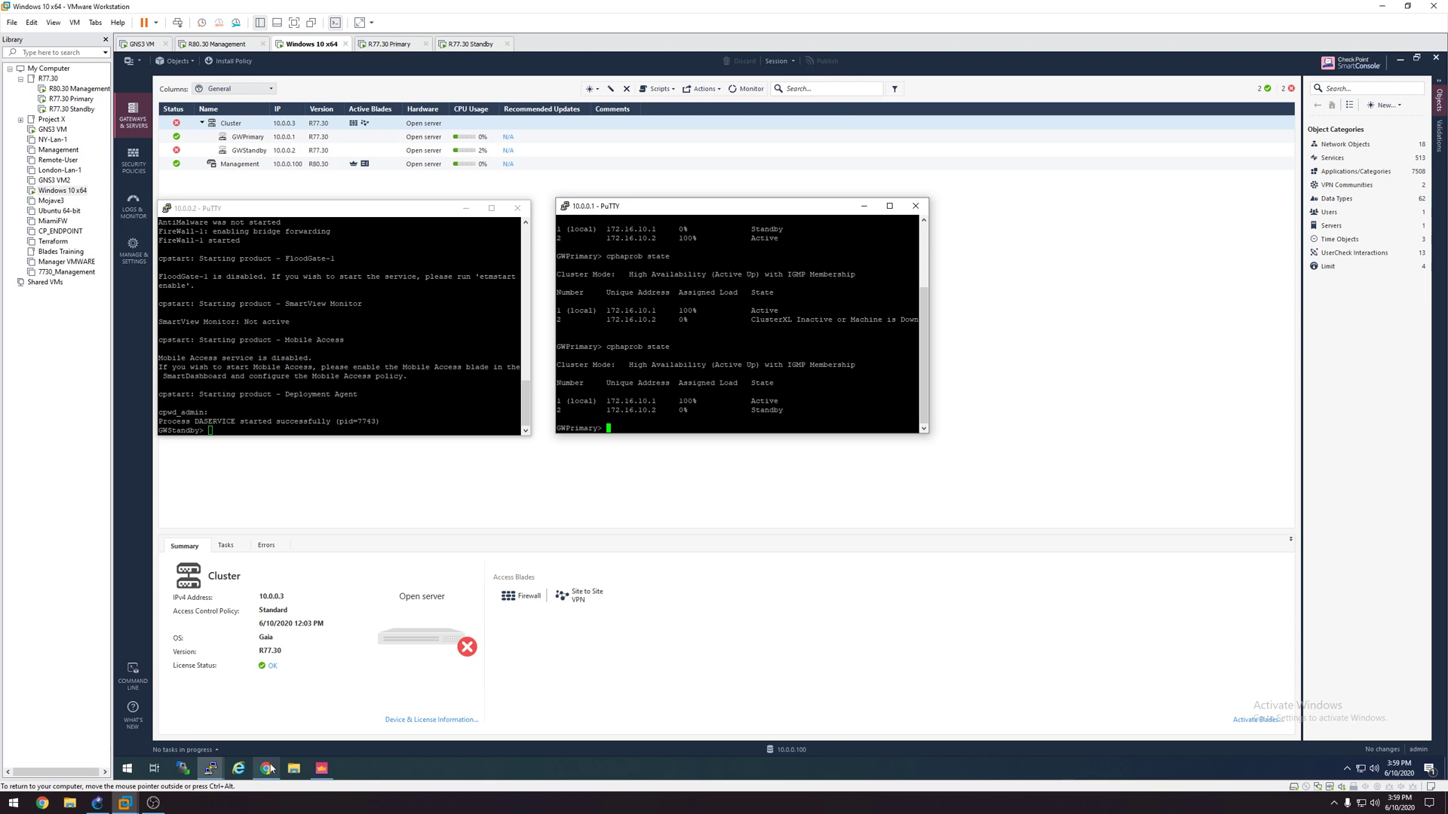
# Step: Log in to the Gaia Portal, open Upgrades (CPUSE) Status and Actions, and override the configuration lock
pyautogui.click(268, 769)
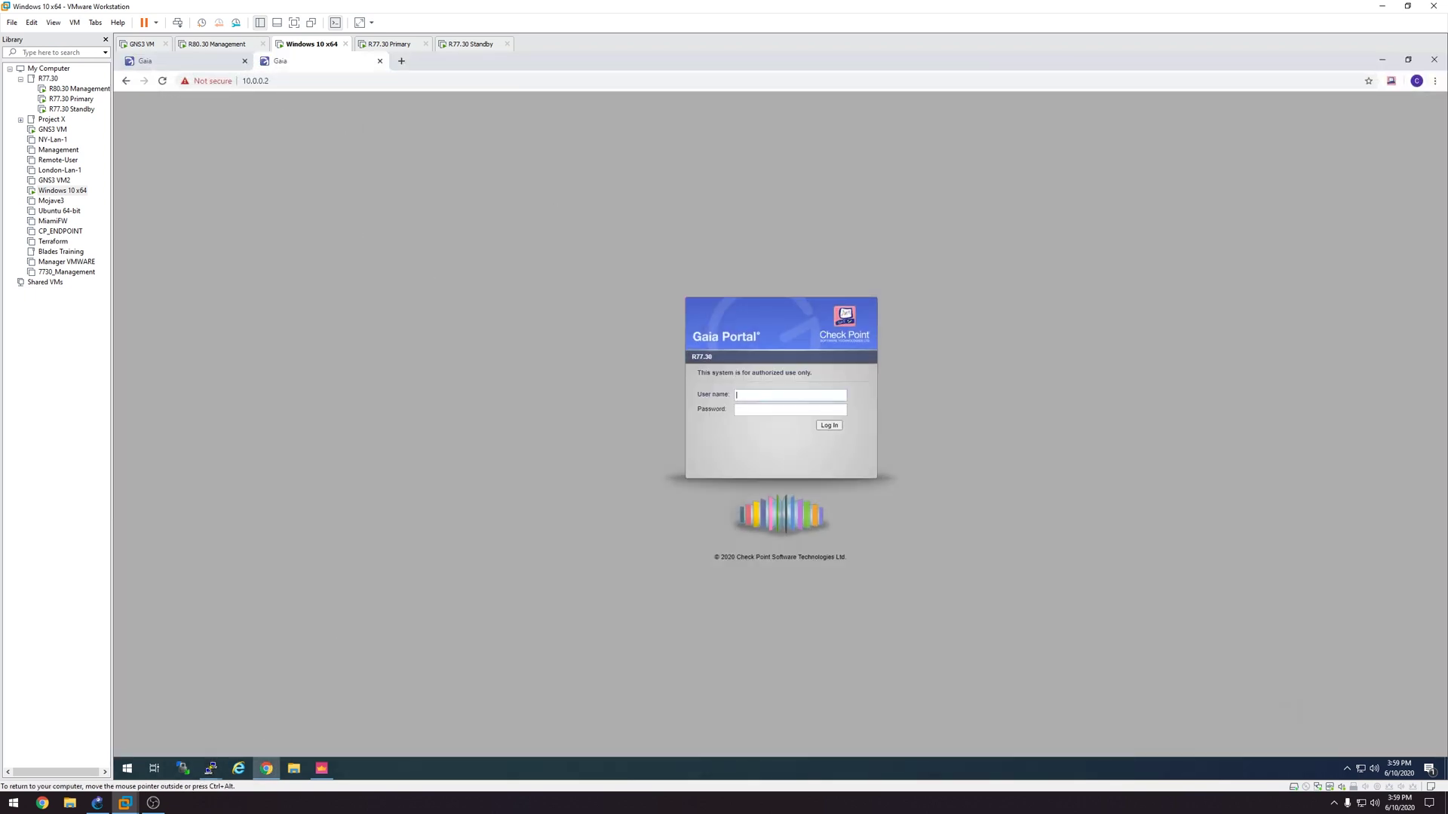
pyautogui.press('Return')
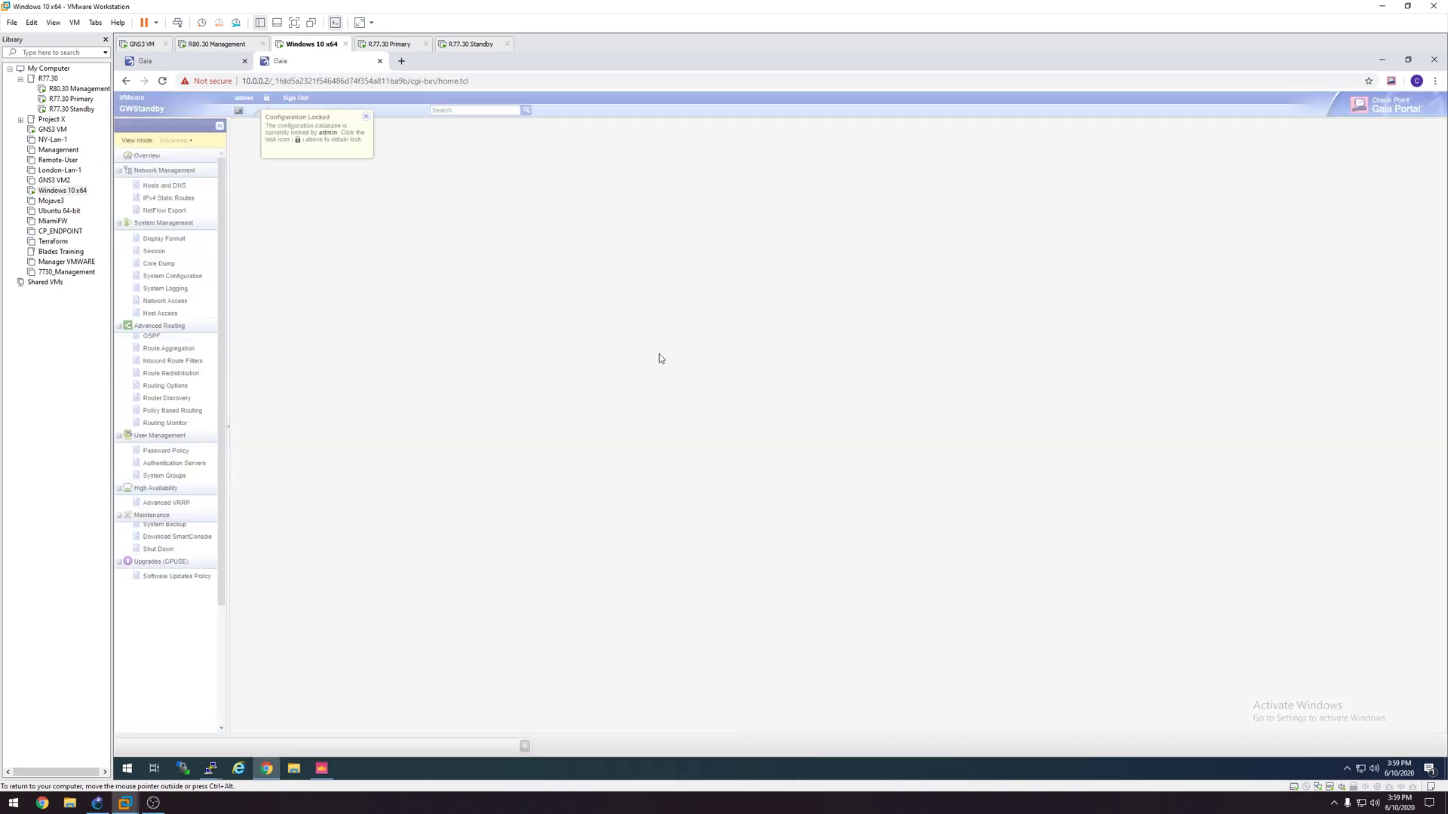
pyautogui.scroll(-3, 190, 540)
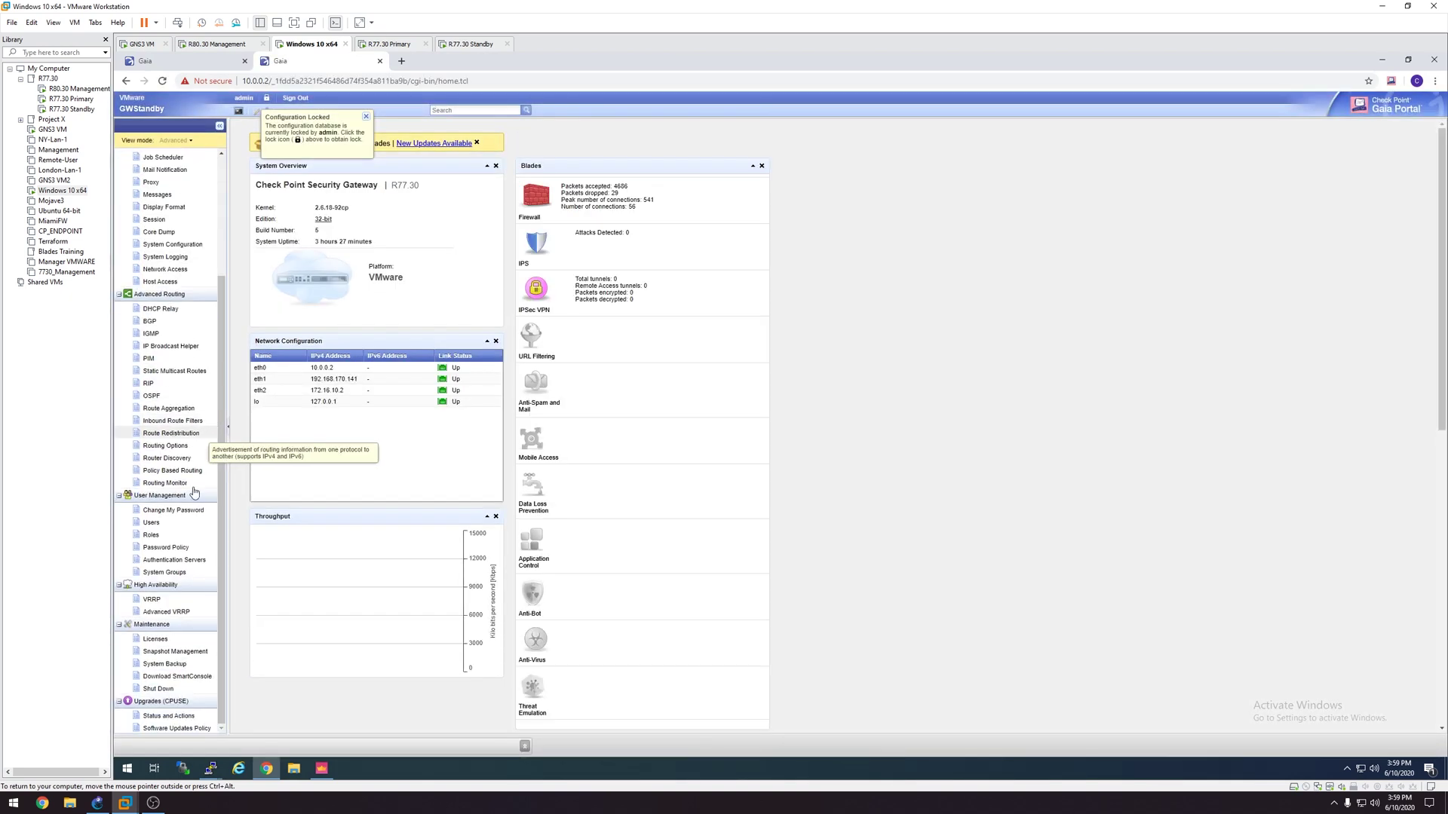
pyautogui.click(169, 715)
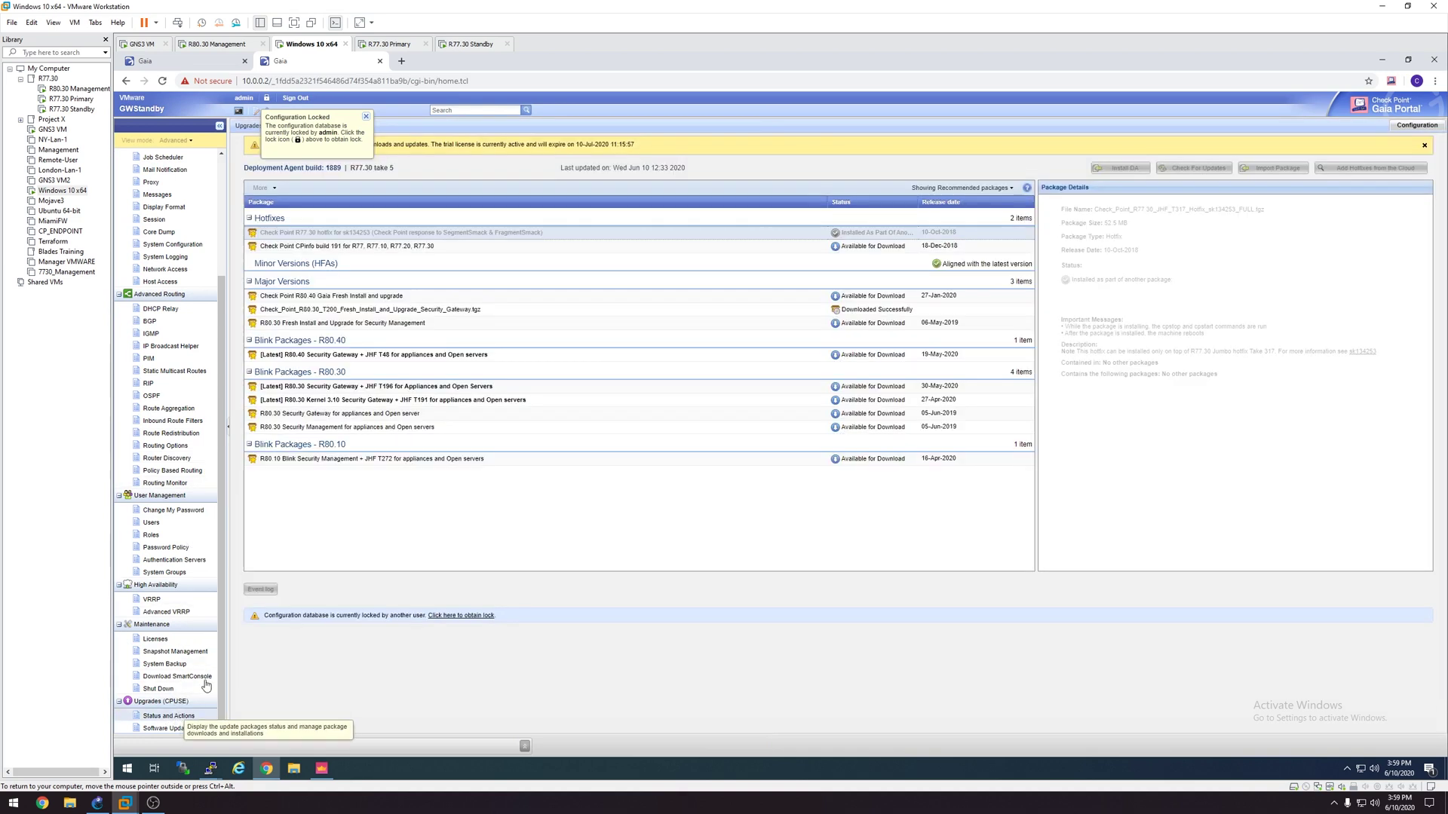
pyautogui.click(366, 117)
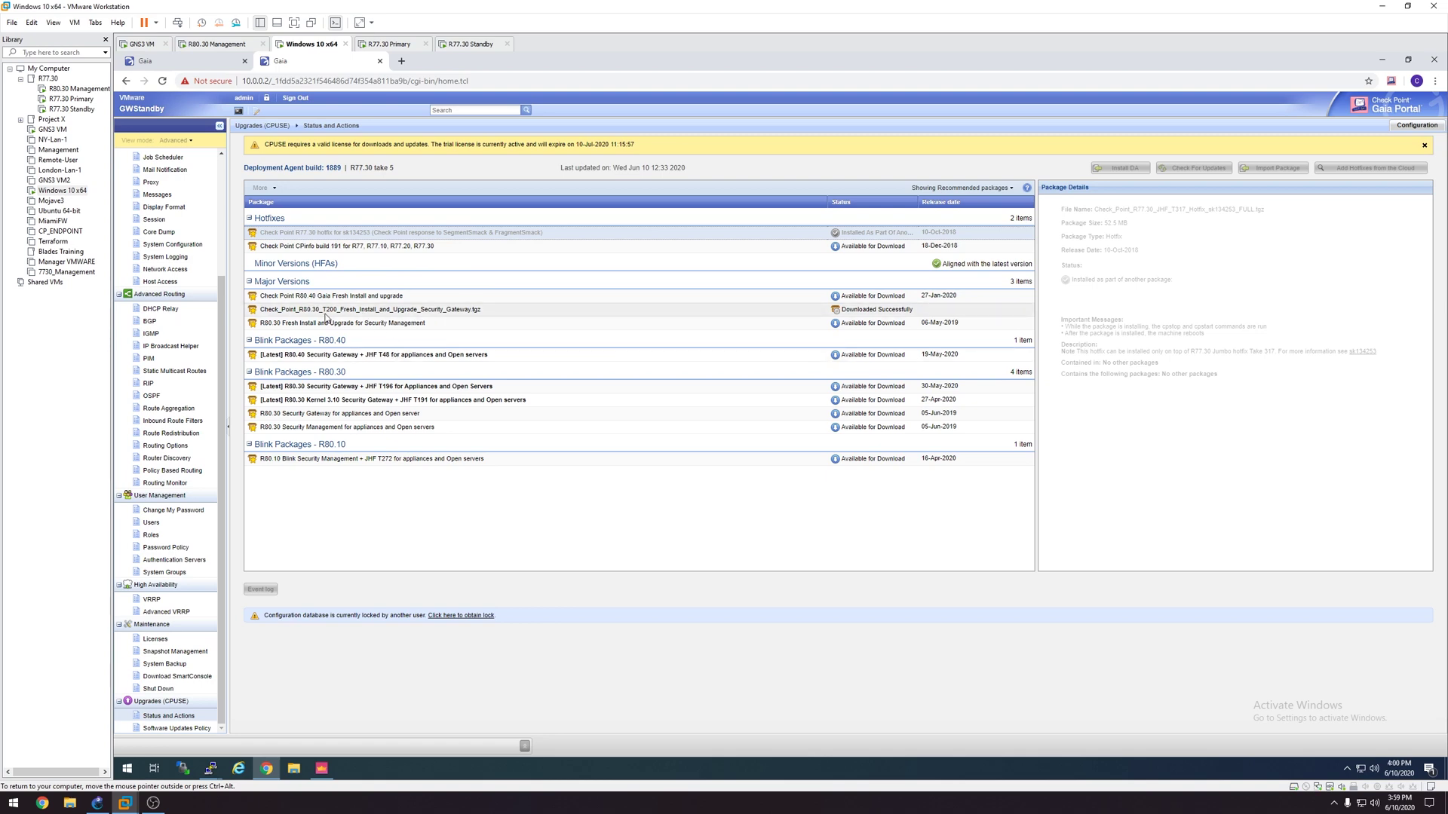
pyautogui.click(266, 98)
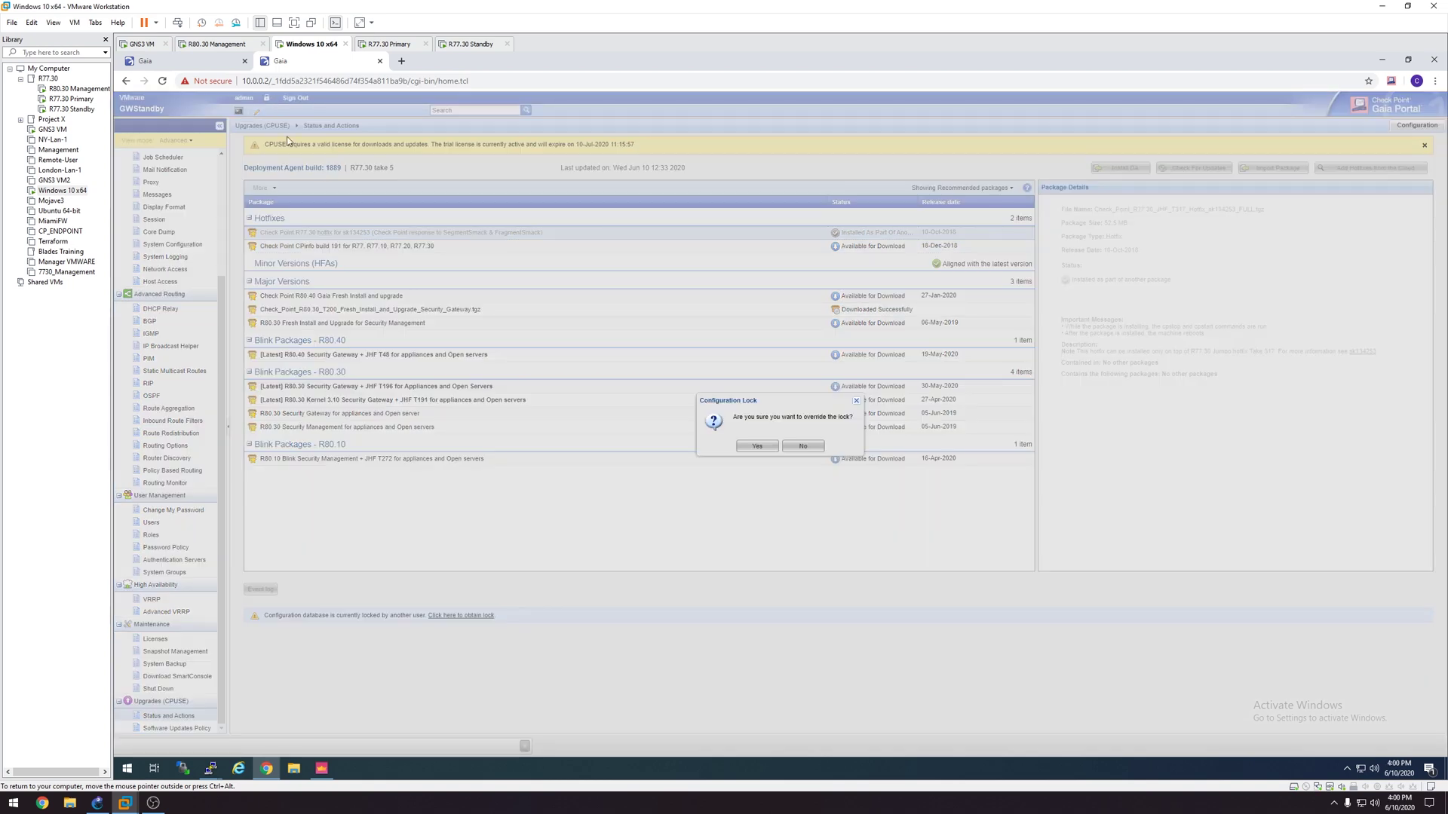
pyautogui.click(754, 446)
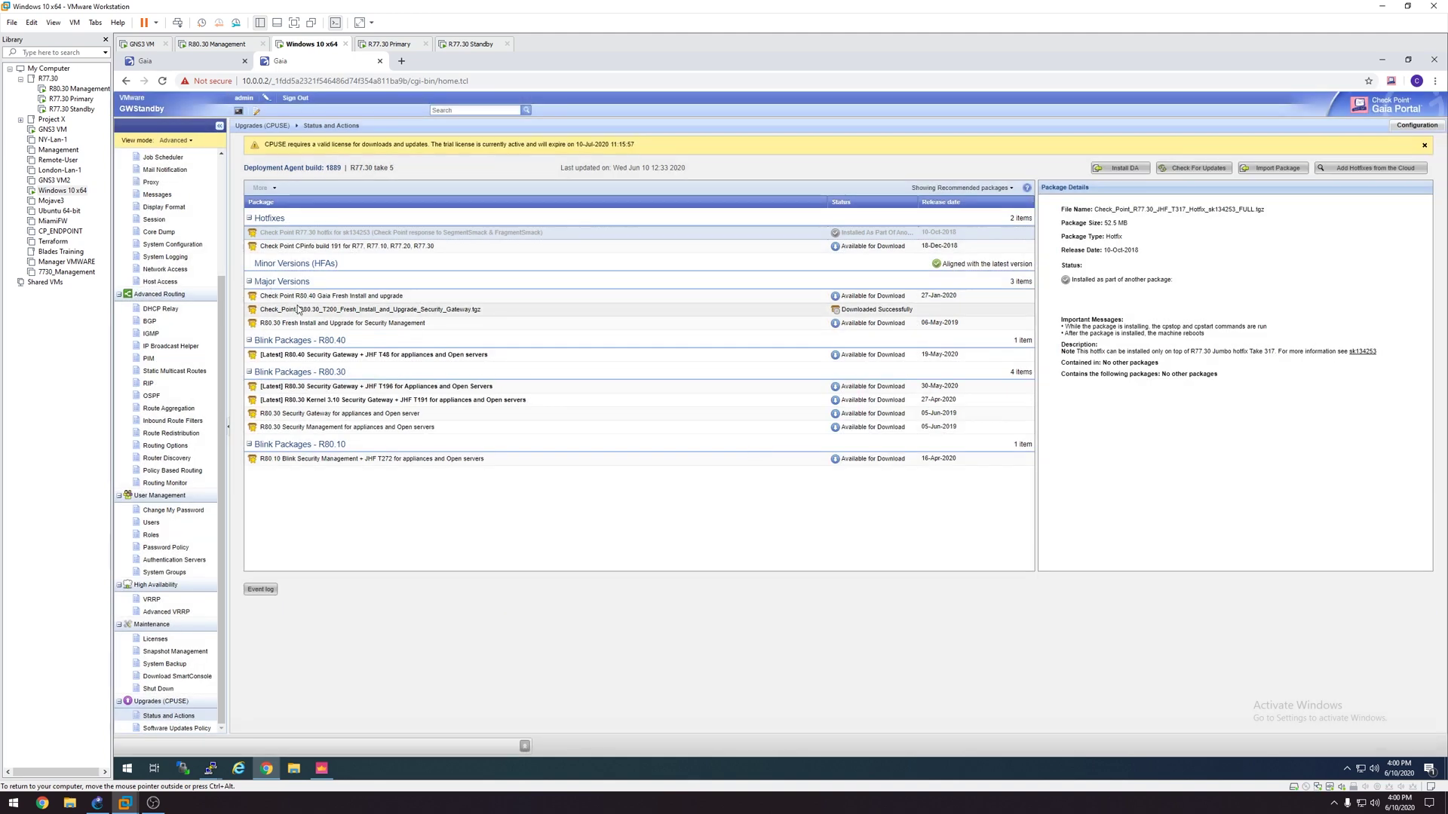
# Step: Run the Verifier on the R80.30 T200 package, confirming installation and upgrade are allowed
pyautogui.click(323, 310)
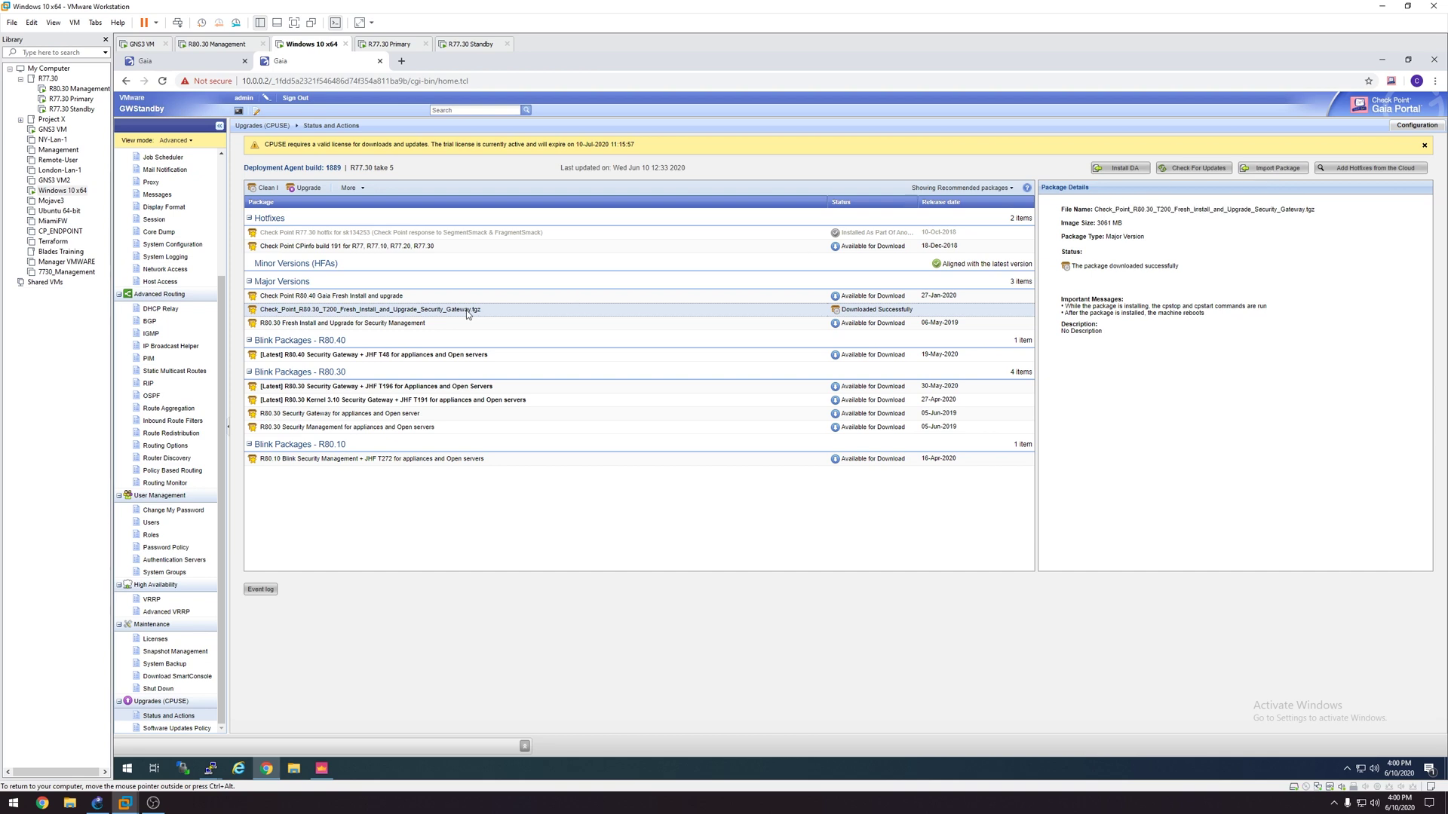
pyautogui.rightClick(467, 313)
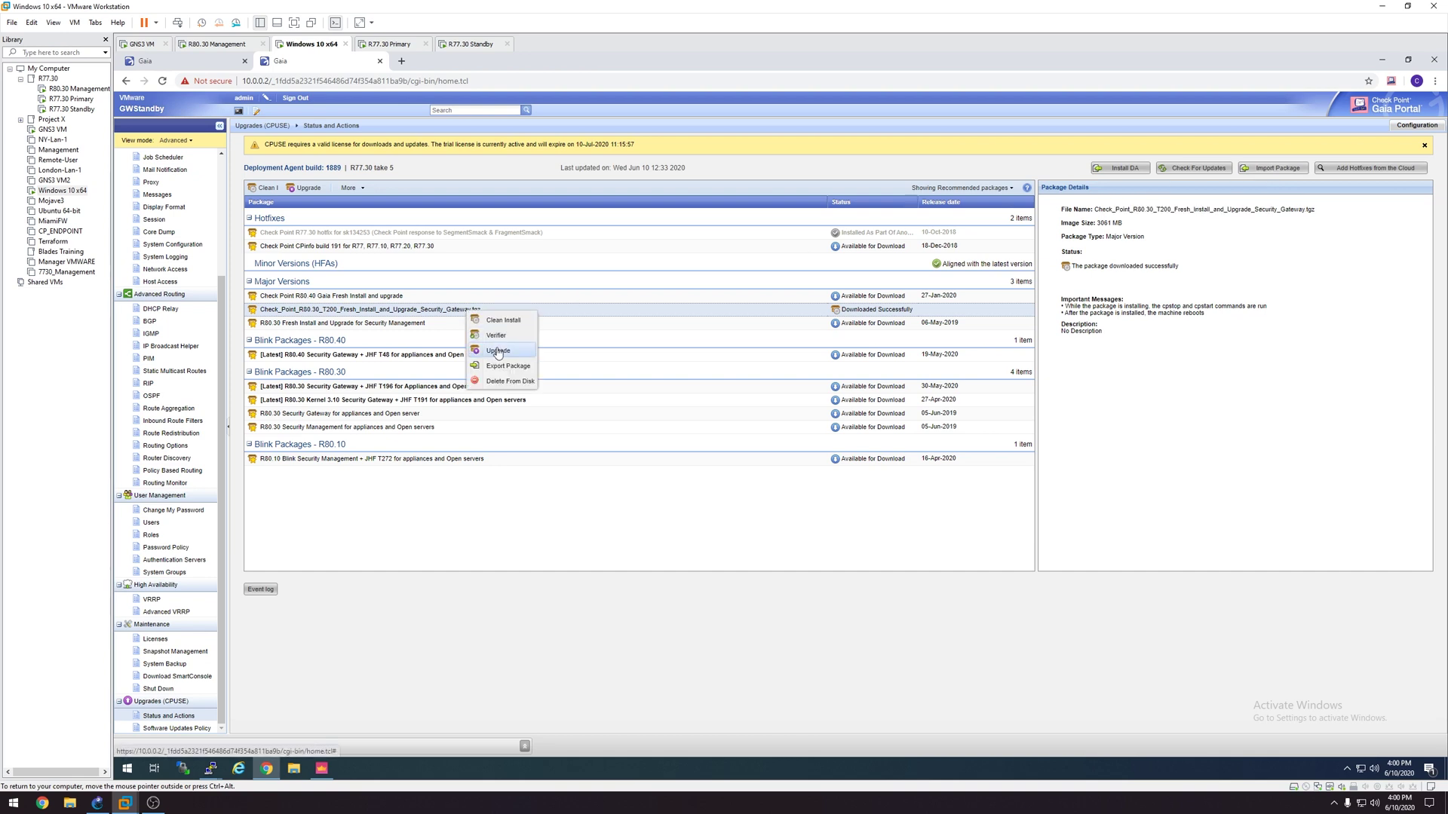
pyautogui.click(503, 336)
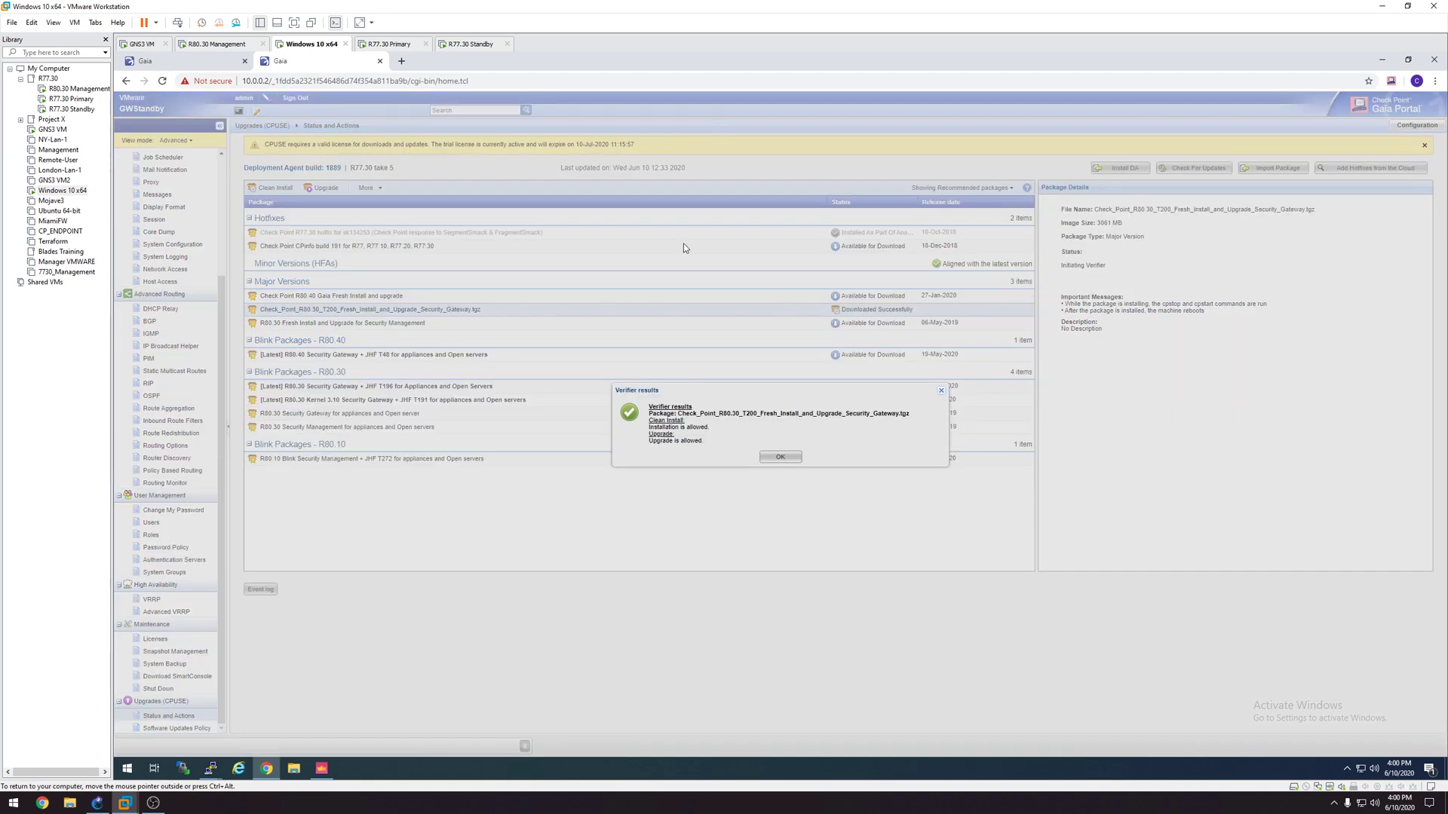
pyautogui.click(784, 457)
pyautogui.scroll(5, 187, 367)
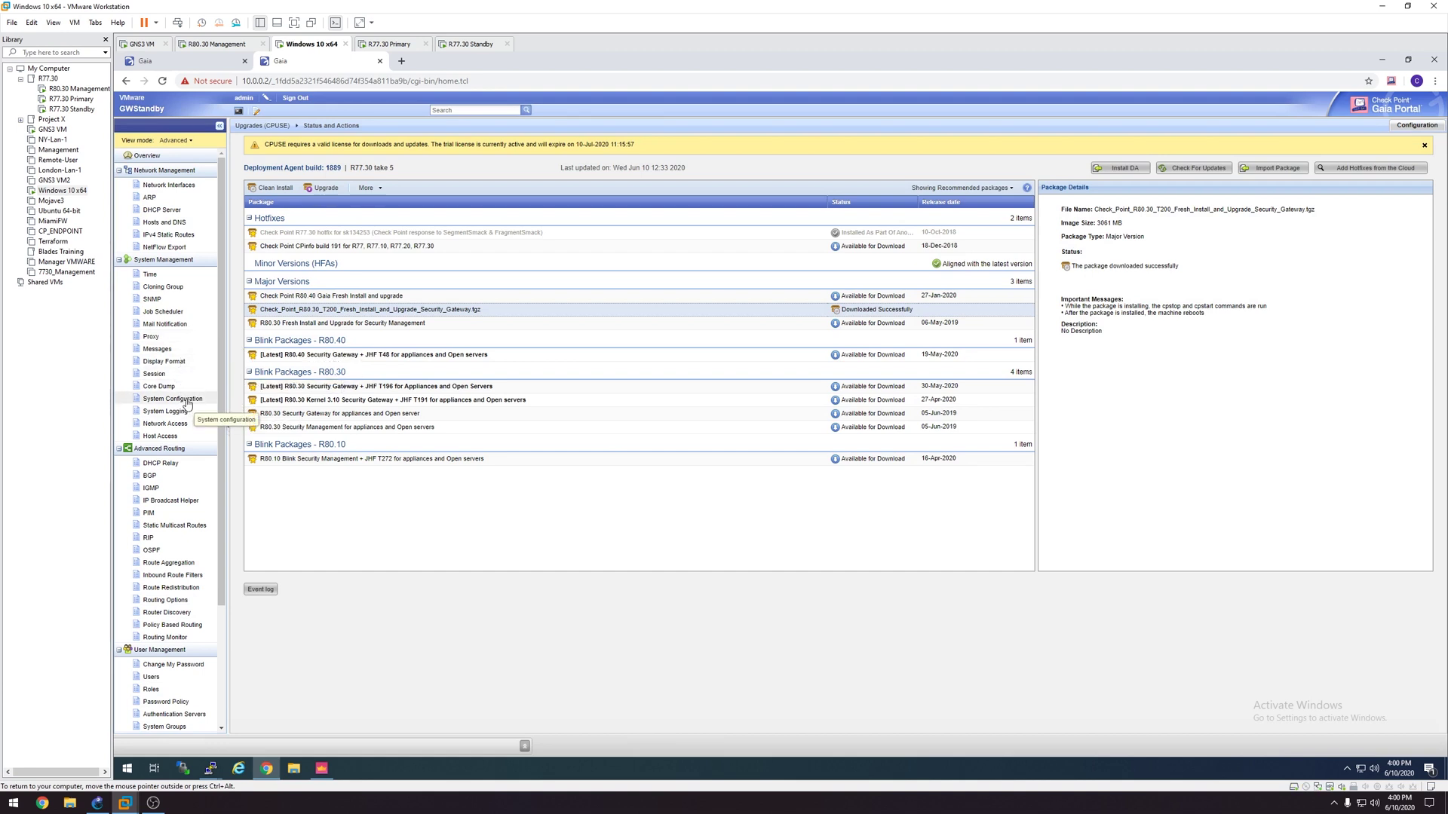
# Step: Review the gateway's snapshots on the Snapshot Management page
pyautogui.scroll(-5, 187, 404)
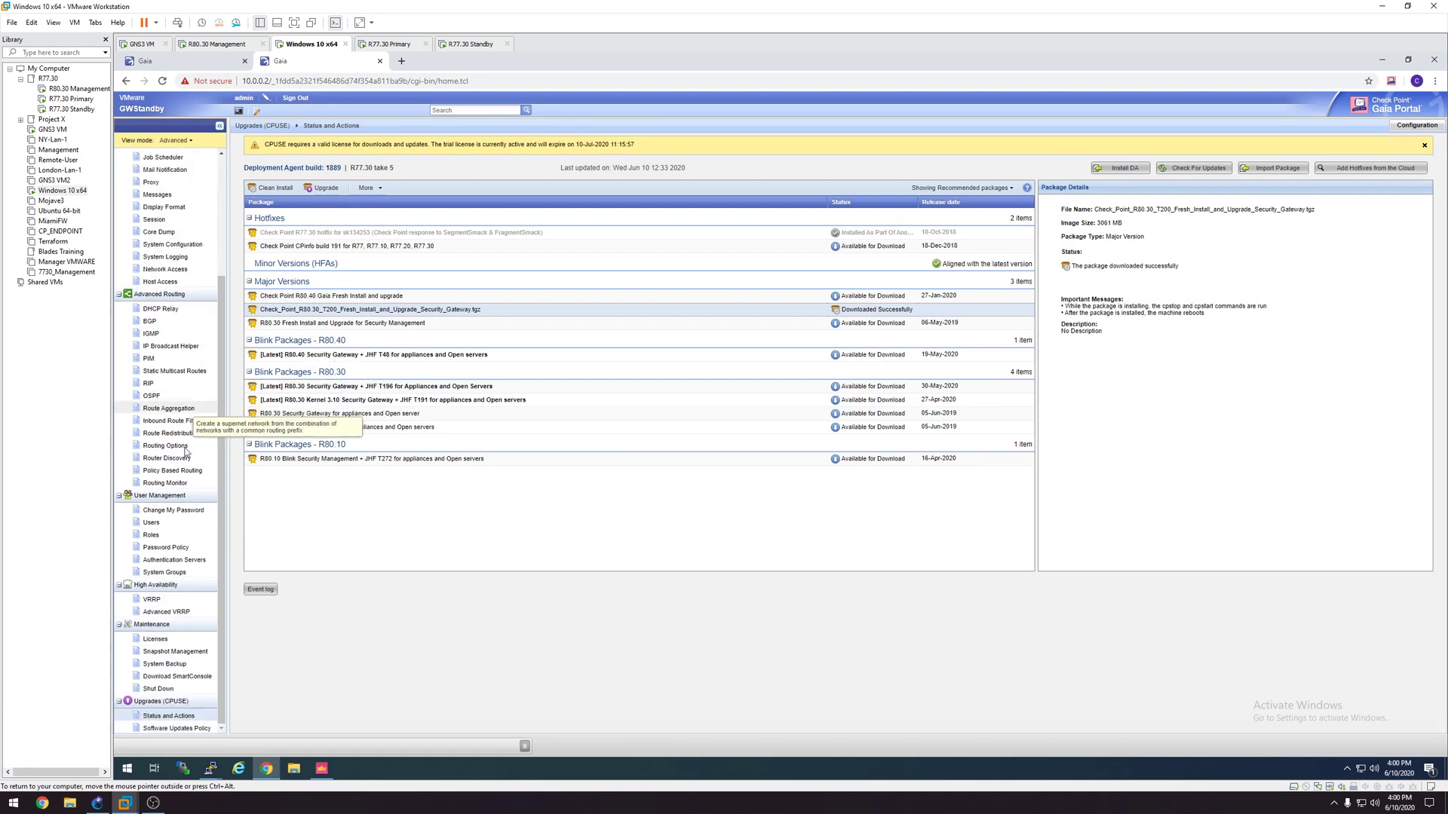
pyautogui.click(181, 653)
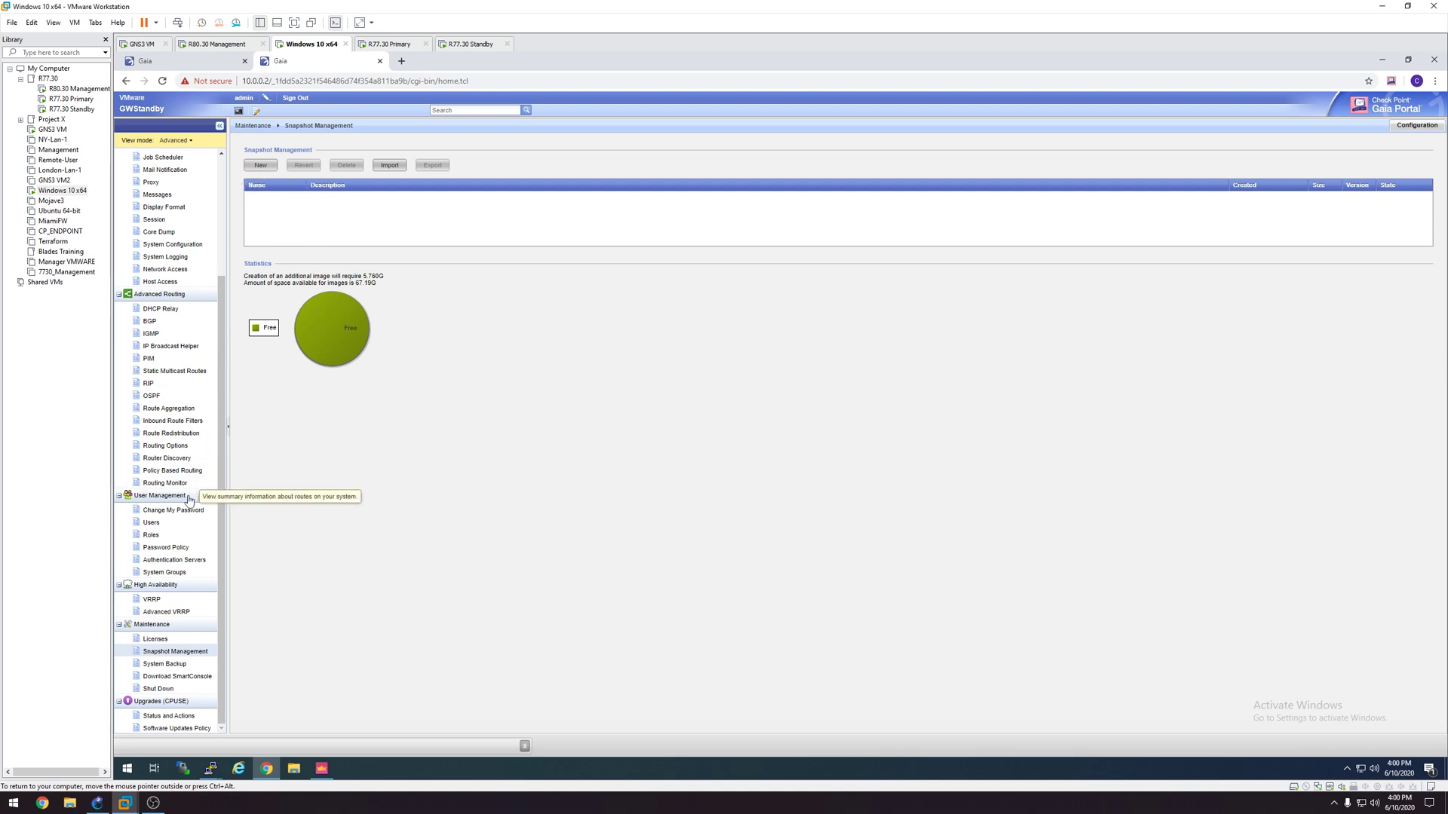
pyautogui.scroll(2, 174, 550)
pyautogui.scroll(-2, 175, 553)
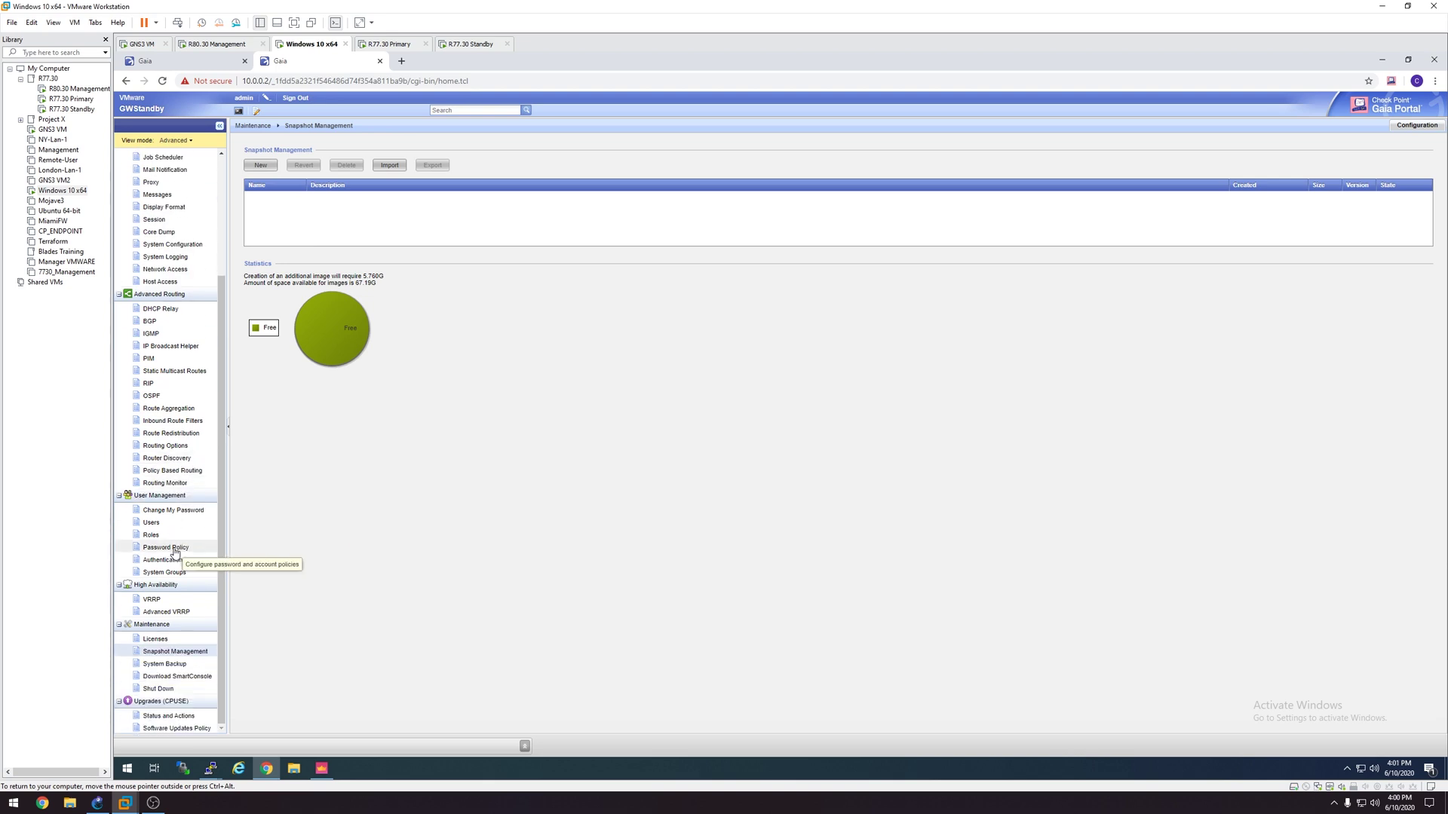
# Step: Upgrade the standby gateway with the R80.30 T200 package and confirm the reboot
pyautogui.click(169, 717)
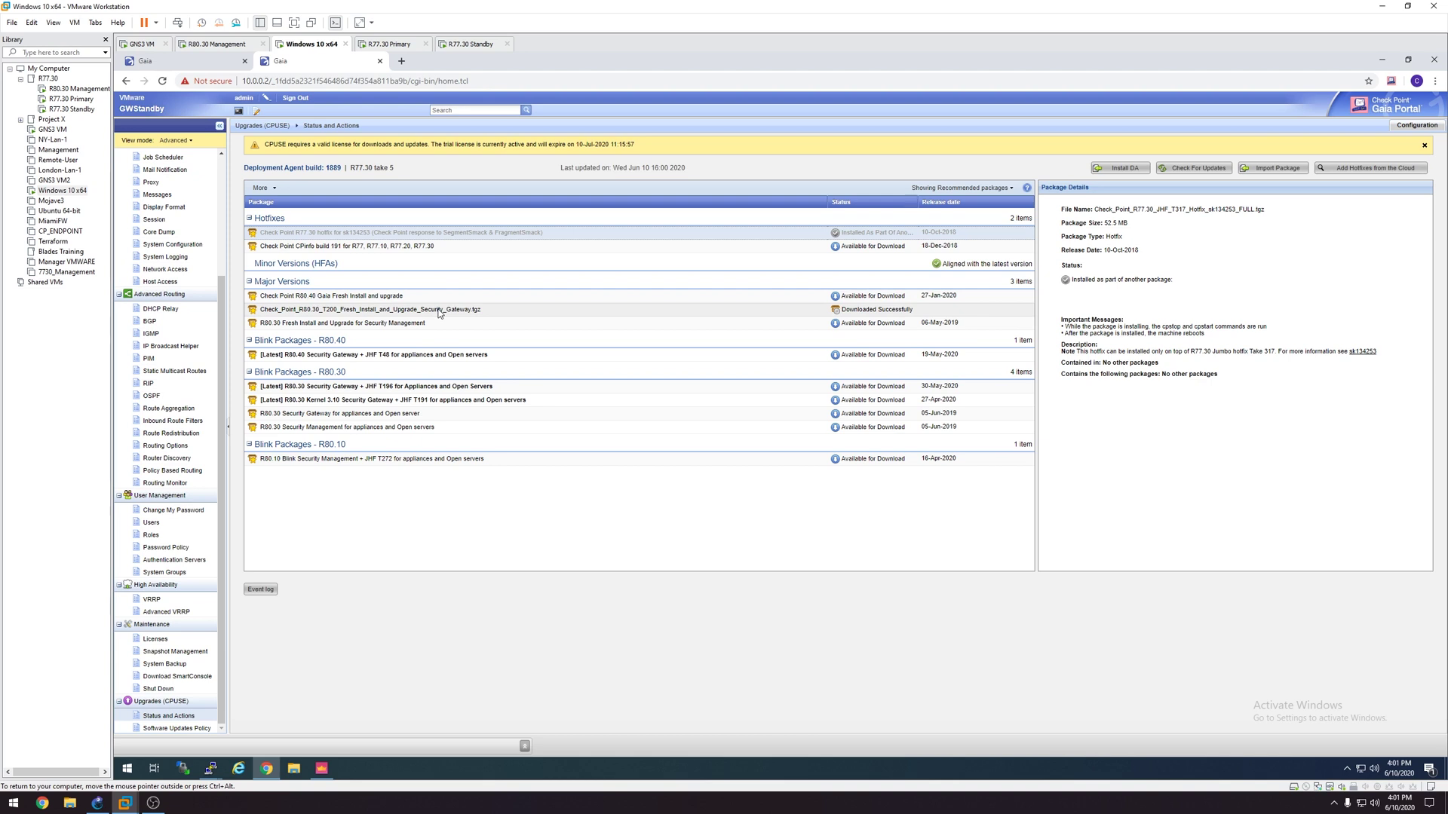
pyautogui.click(440, 313)
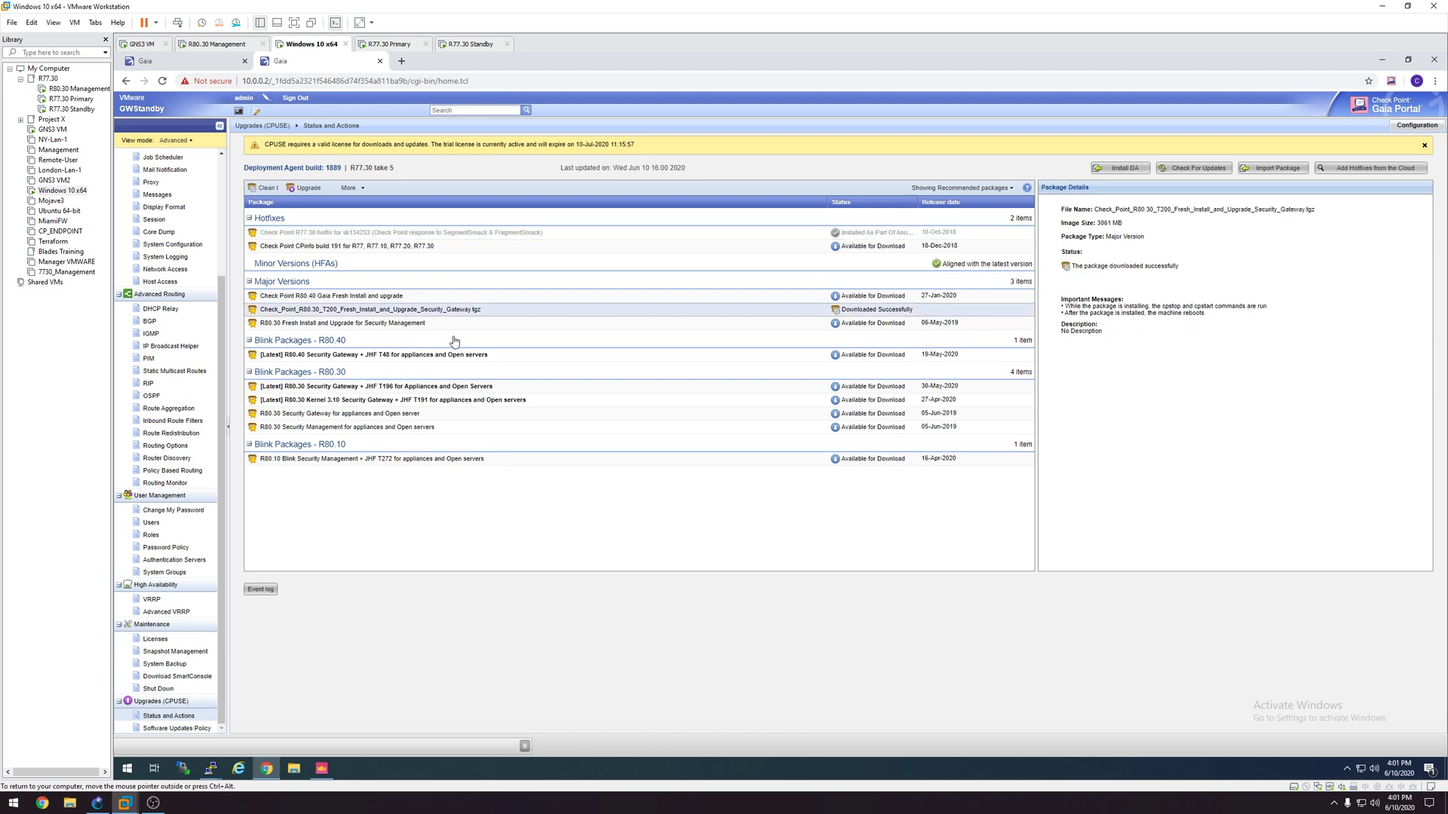
pyautogui.click(307, 188)
pyautogui.click(754, 447)
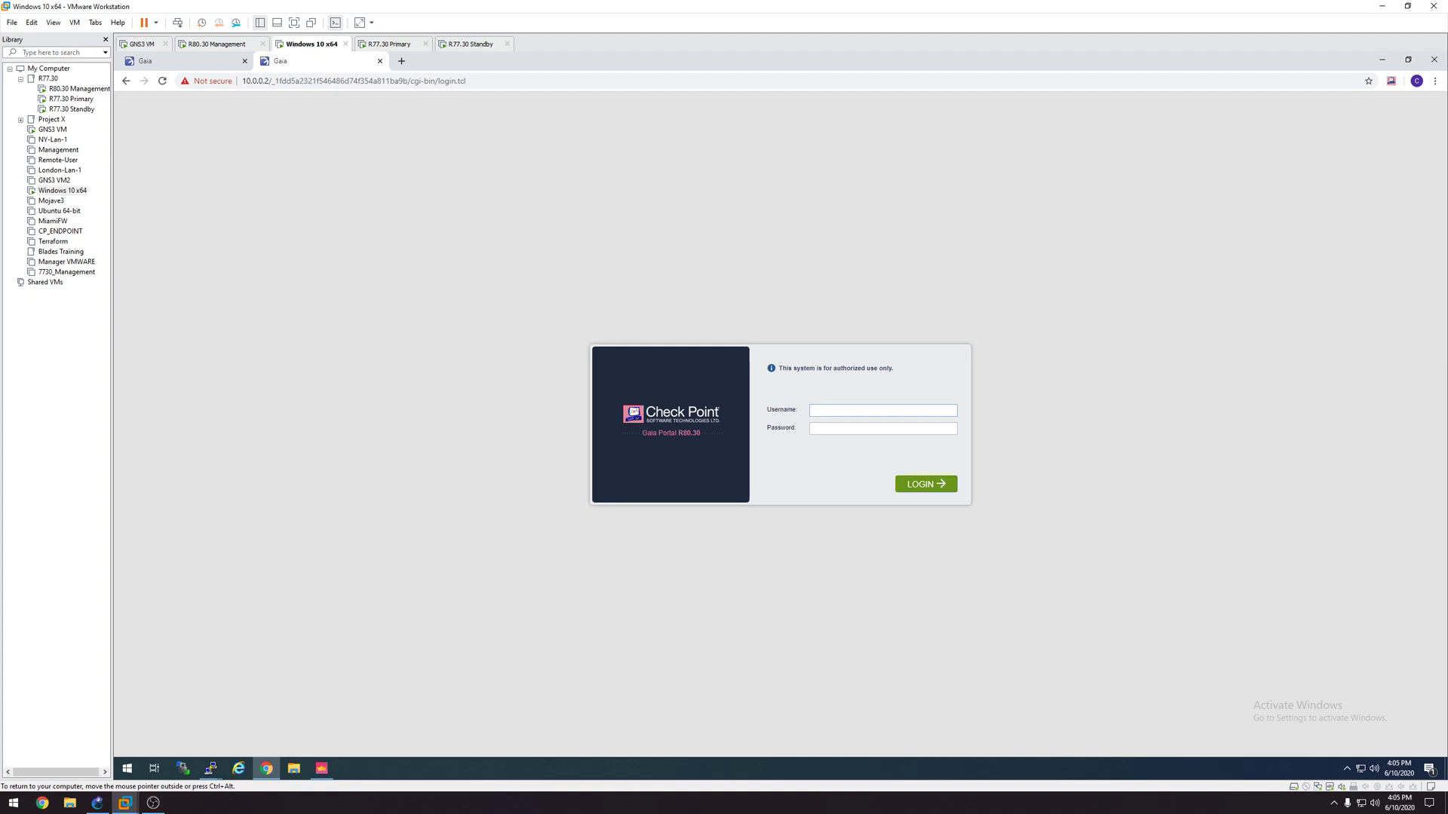
# Step: Log back in to the Gaia Portal as admin with the account password
pyautogui.press('Tab')
pyautogui.press('Return')
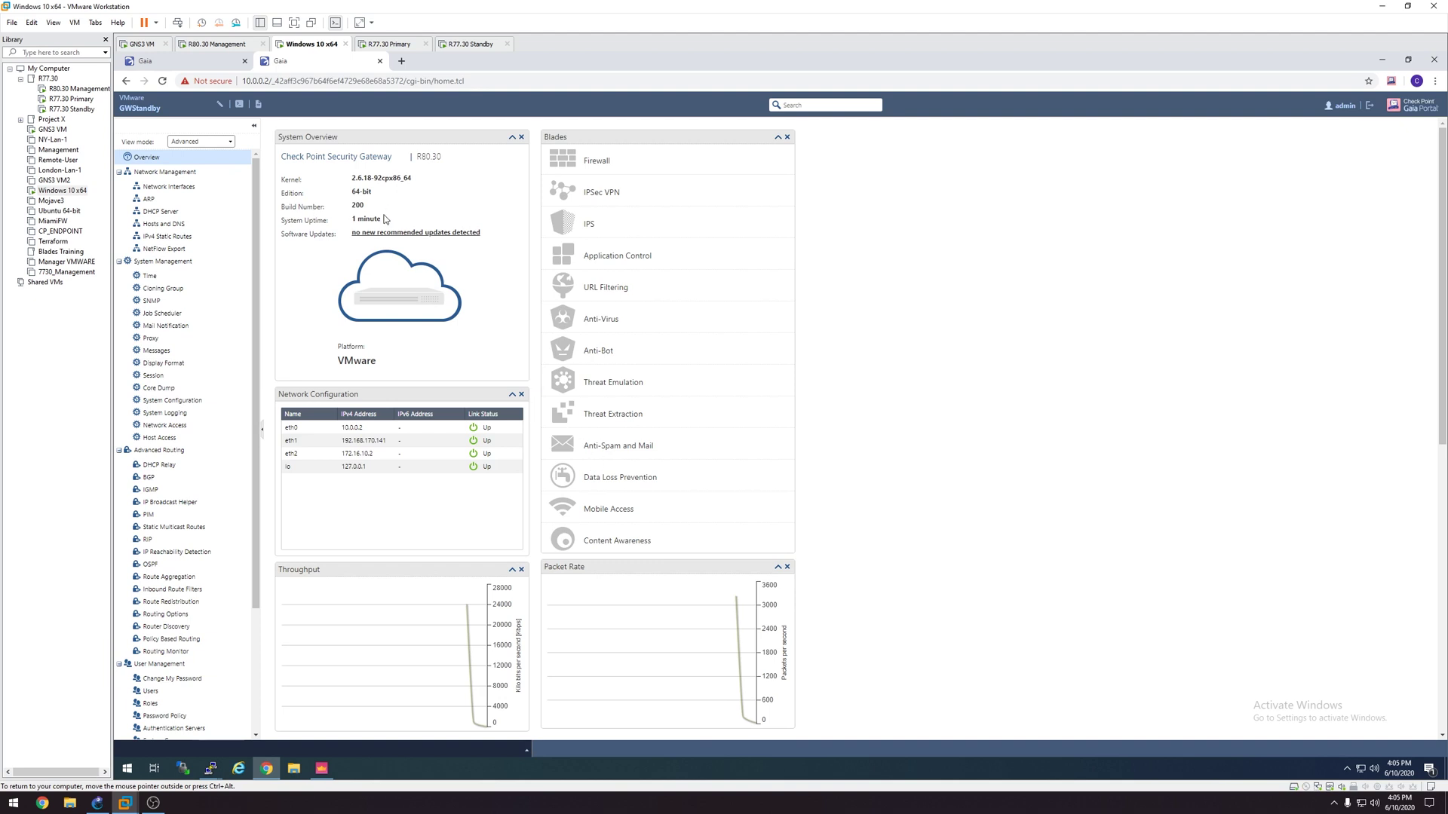
# Step: Filter Status and Actions to All packages and confirm R80.30 T200 reads Installed, self-test passed
pyautogui.scroll(-1, 260, 345)
pyautogui.scroll(-3, 260, 346)
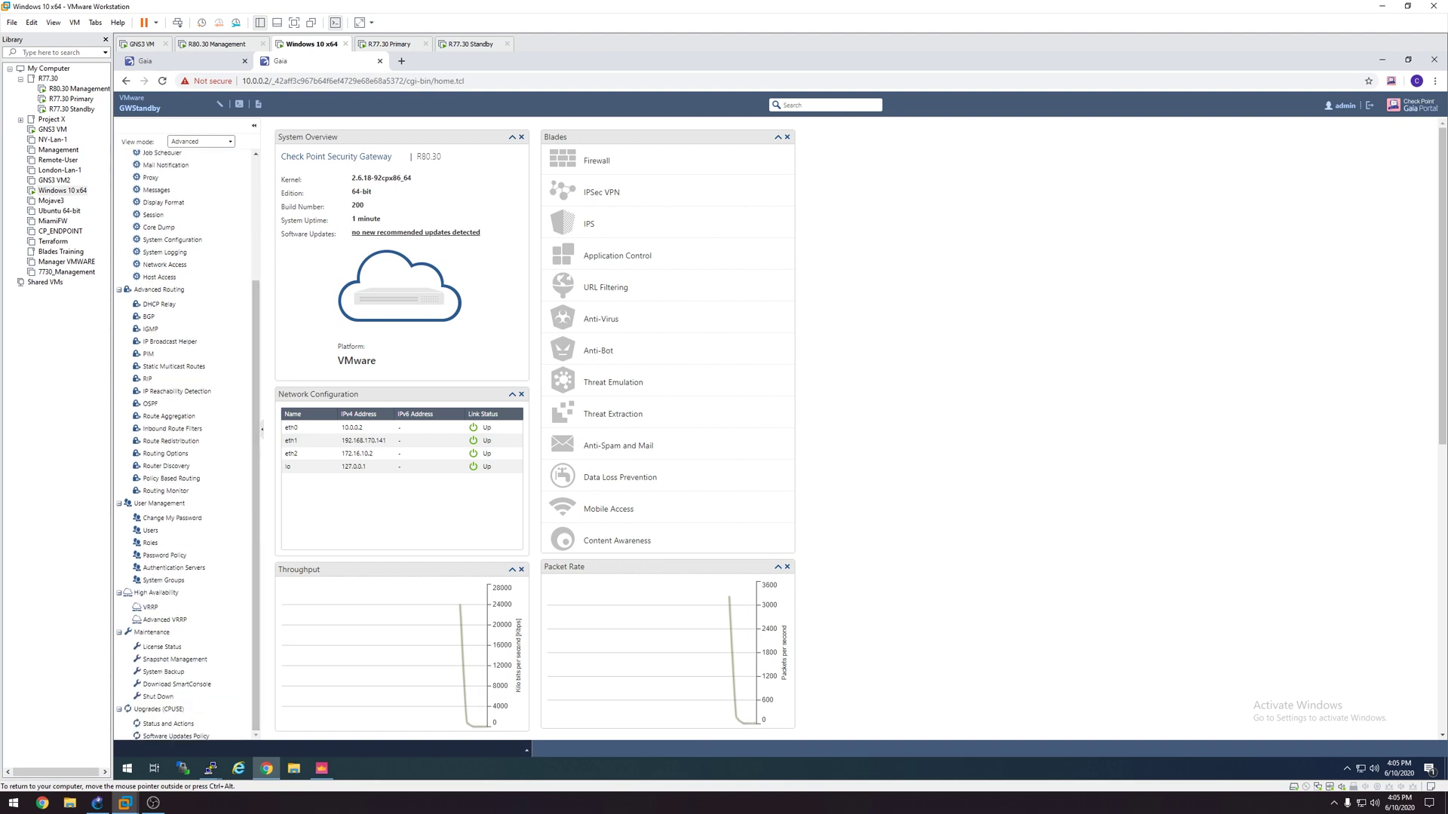
pyautogui.click(173, 725)
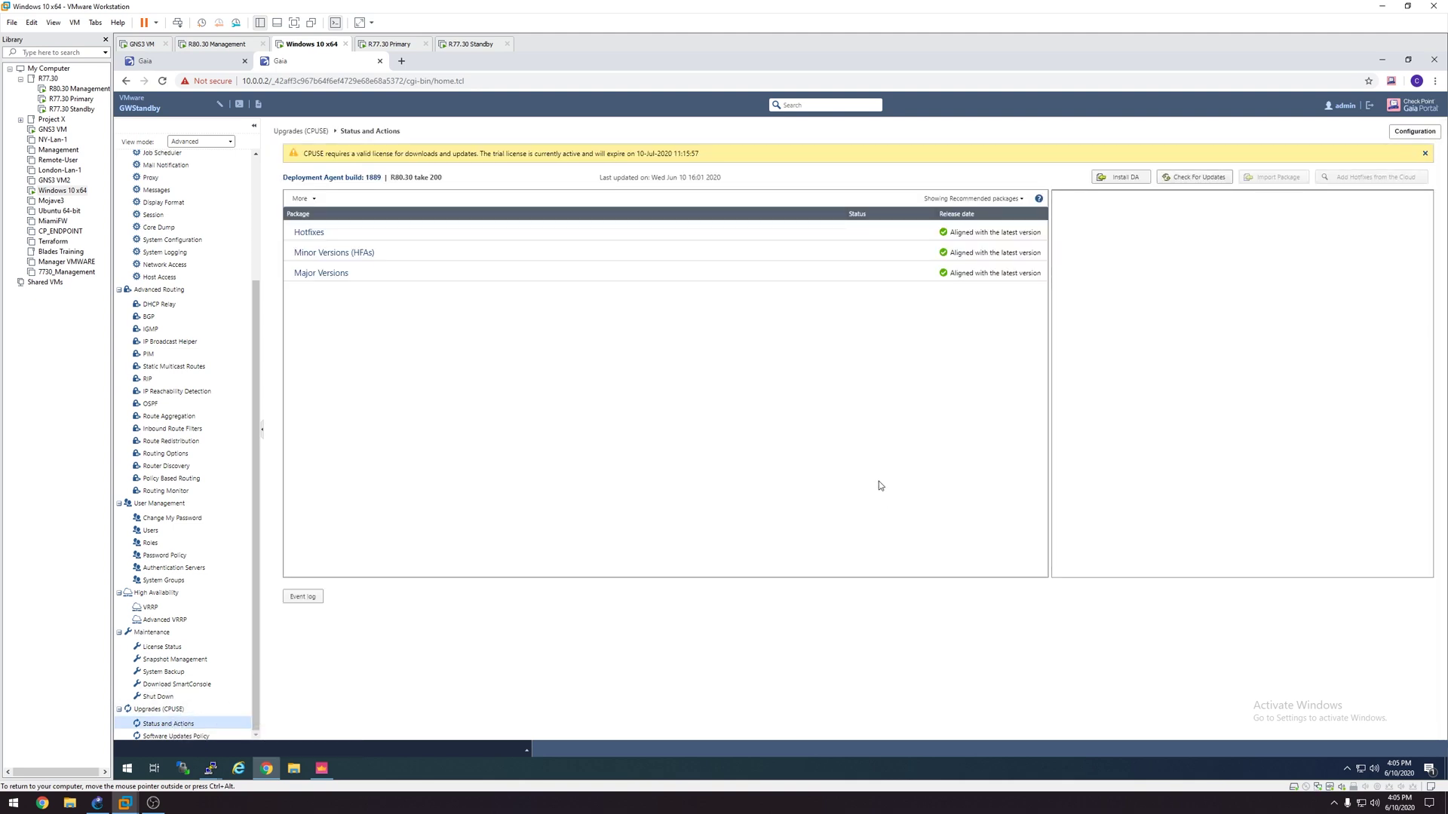
pyautogui.click(980, 198)
pyautogui.click(962, 249)
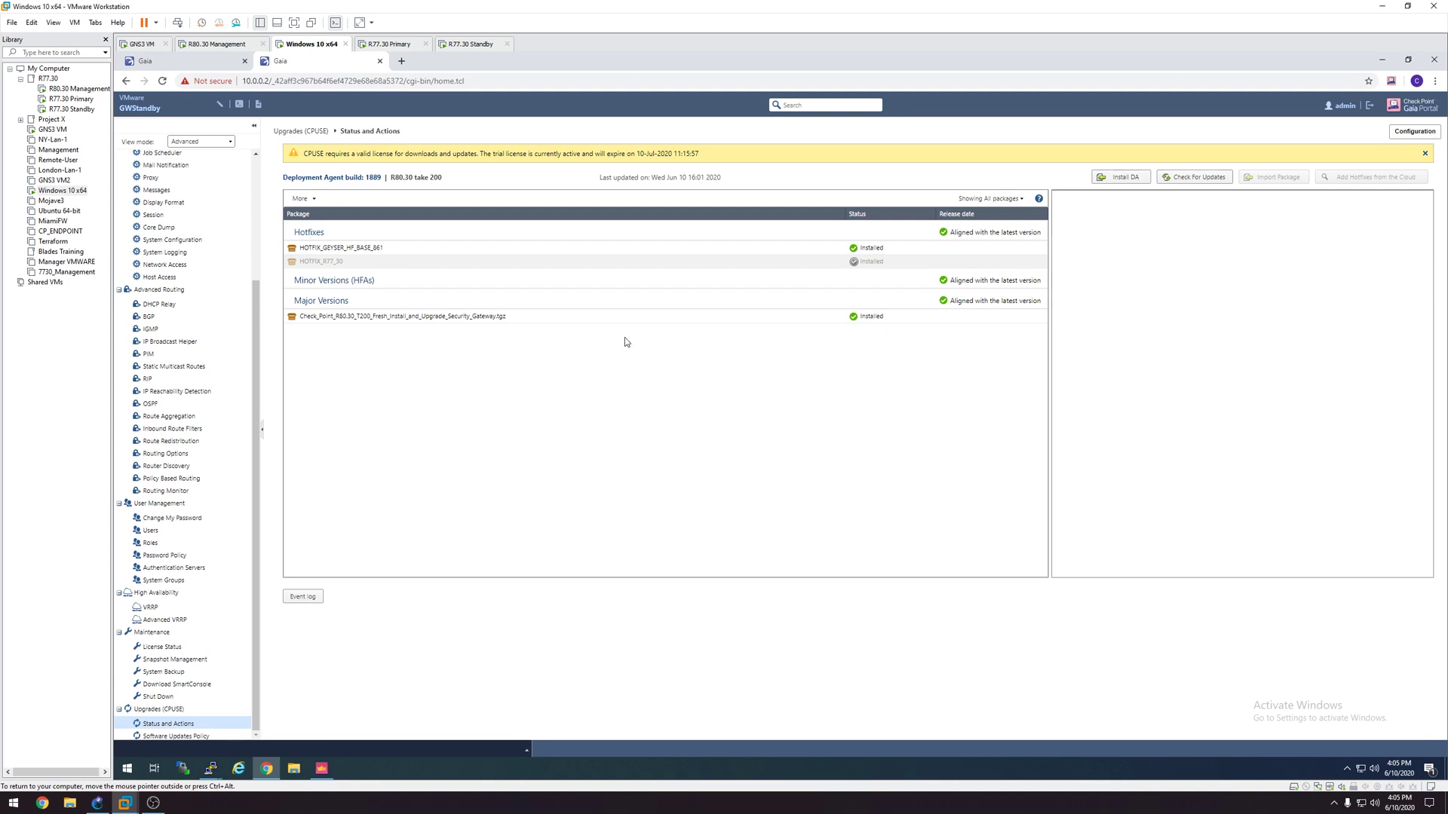
pyautogui.click(794, 316)
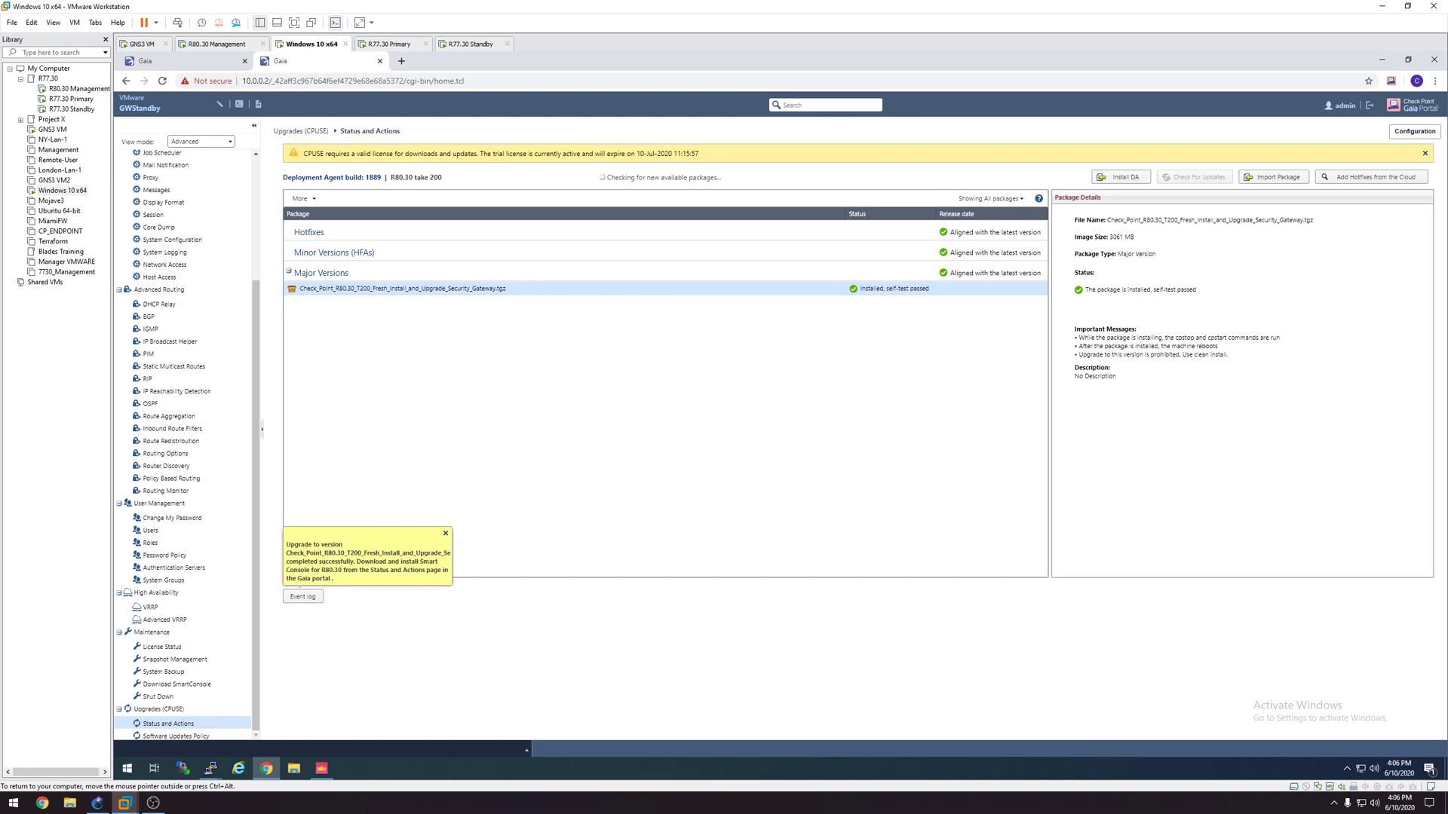
pyautogui.click(447, 535)
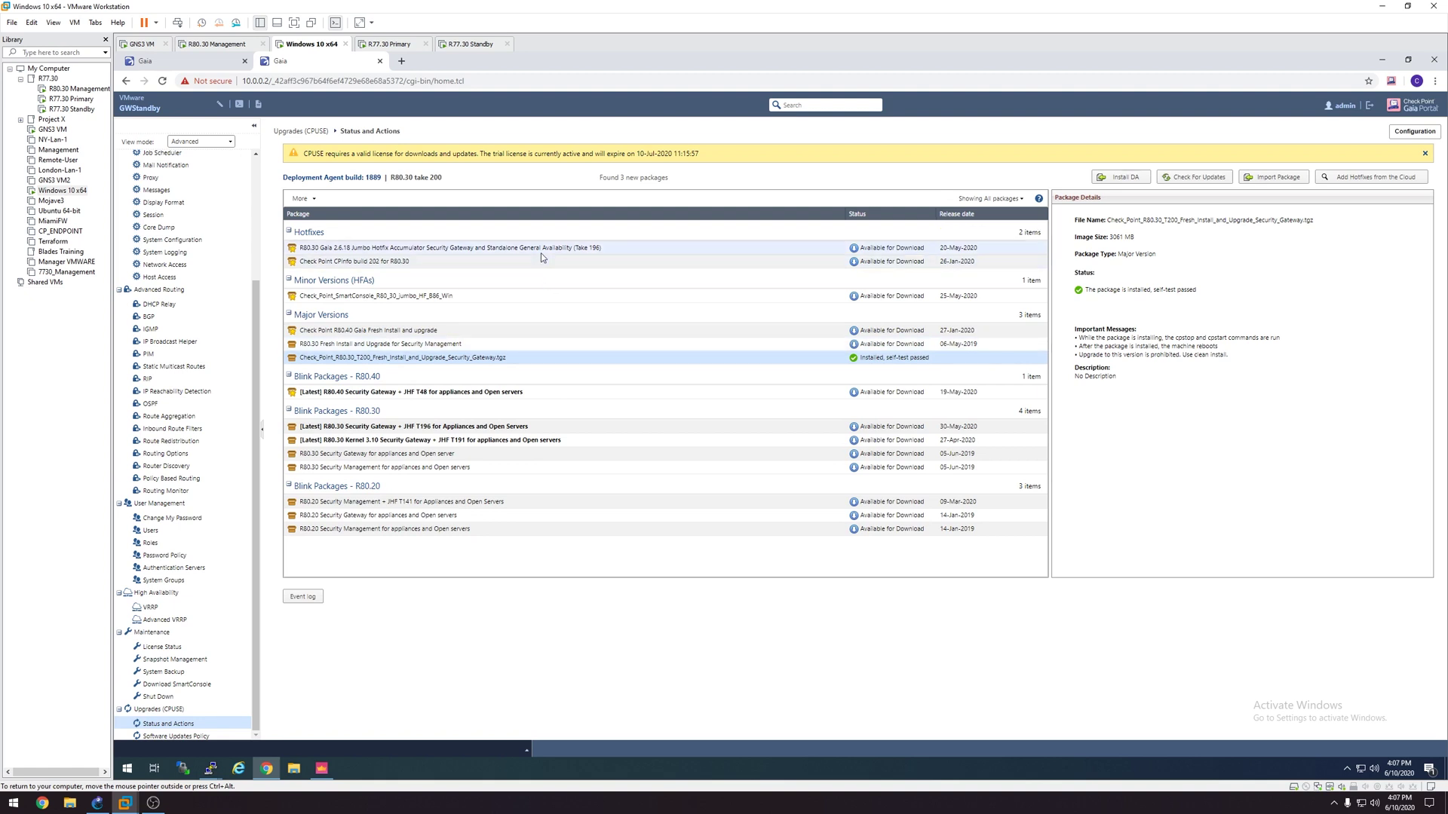
# Step: Install the R80.30 Jumbo Hotfix Accumulator Take 196 package and confirm the installation
pyautogui.click(607, 254)
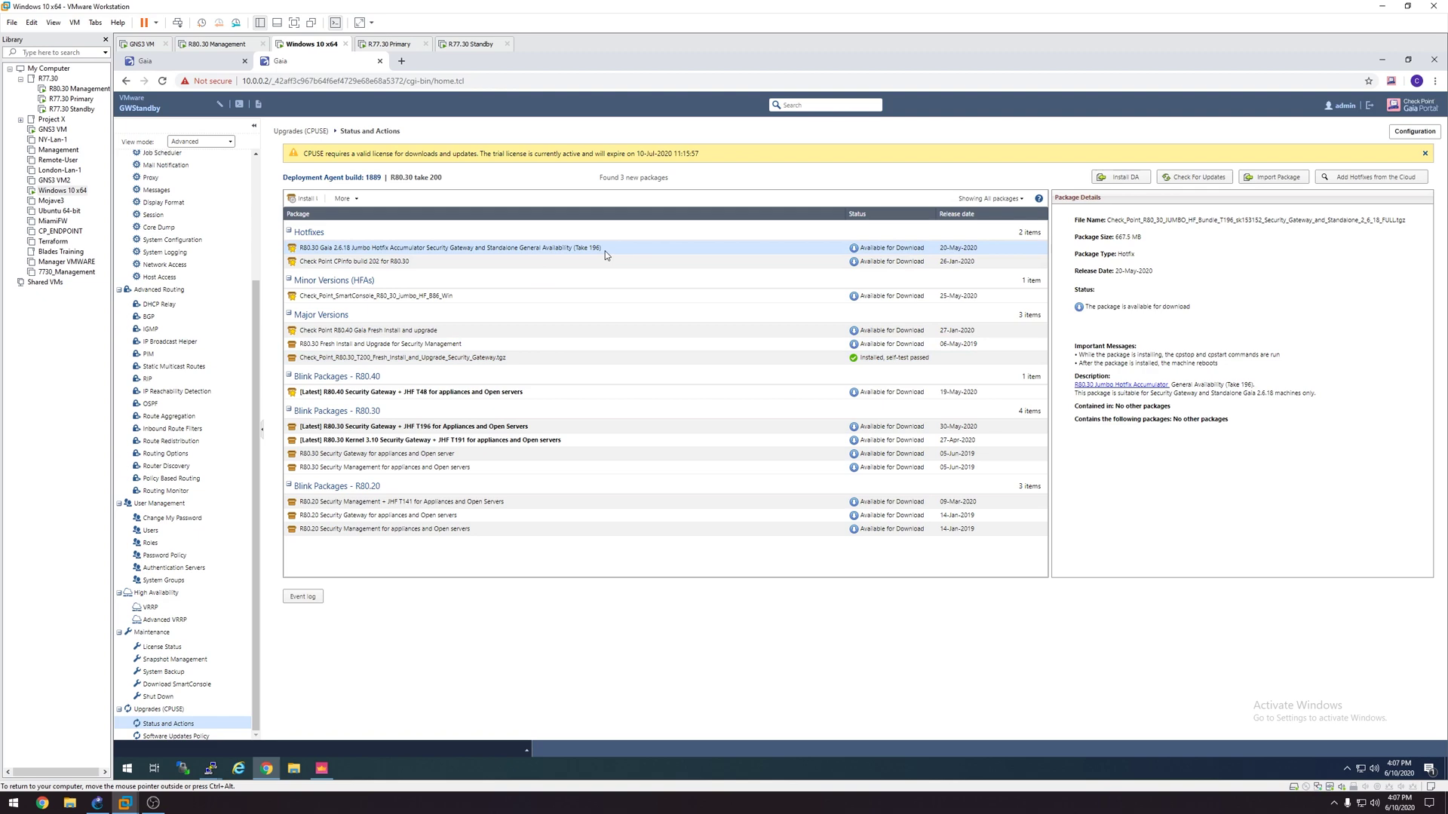
pyautogui.click(303, 200)
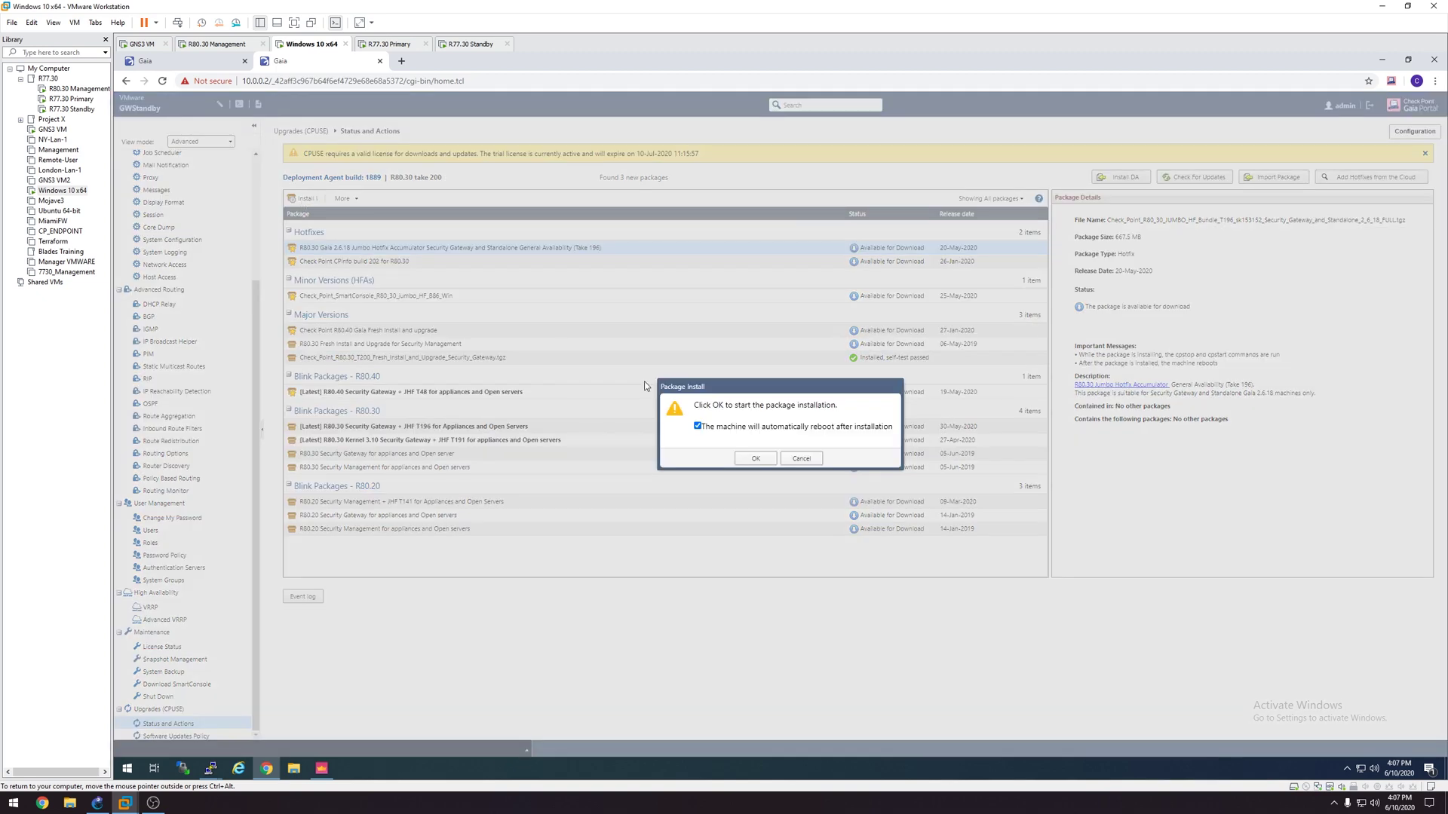
pyautogui.click(755, 459)
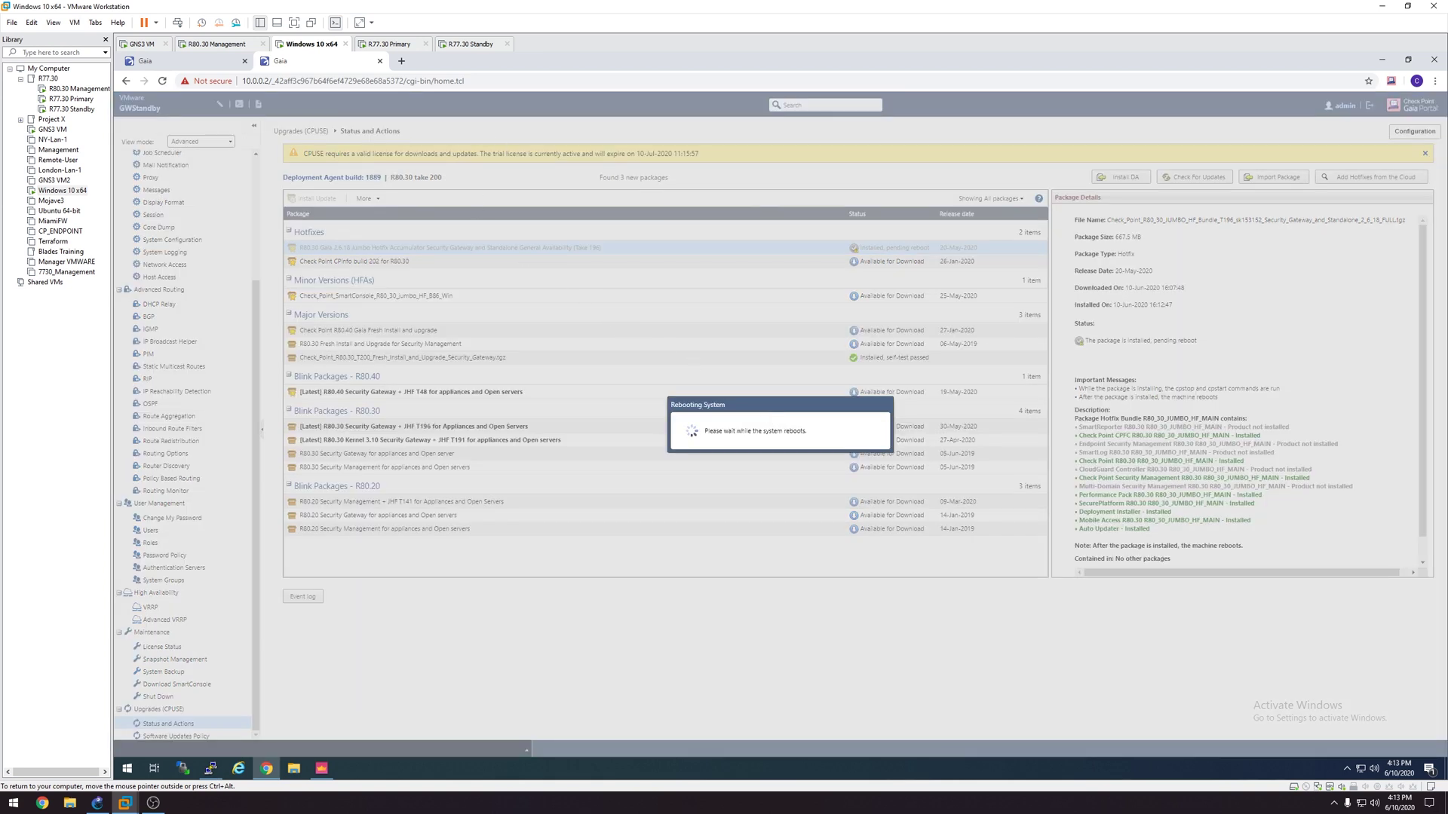
# Step: Load Netflix in a new tab to confirm internet access, then close that tab
pyautogui.click(401, 63)
pyautogui.click(909, 328)
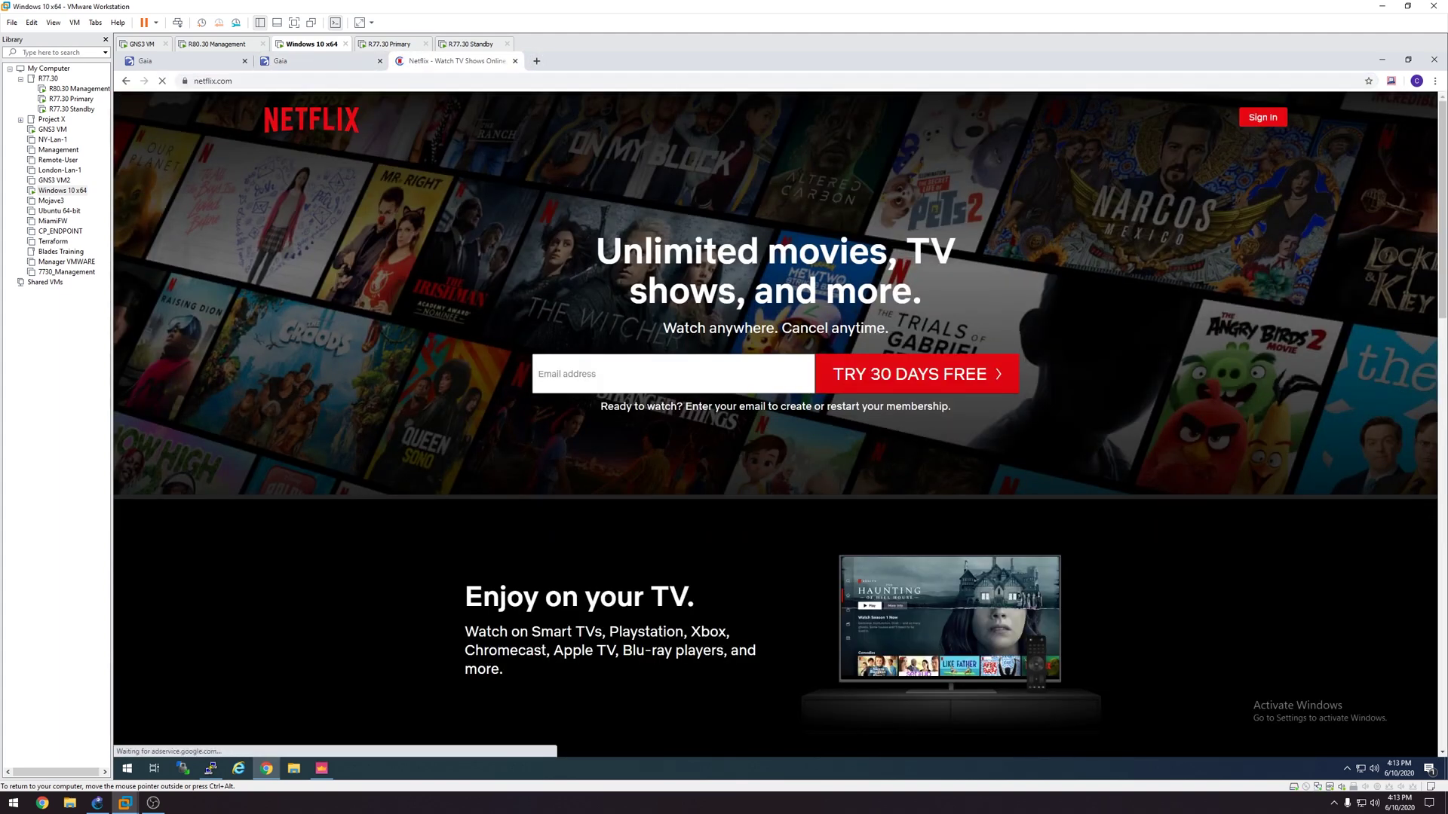
pyautogui.click(516, 61)
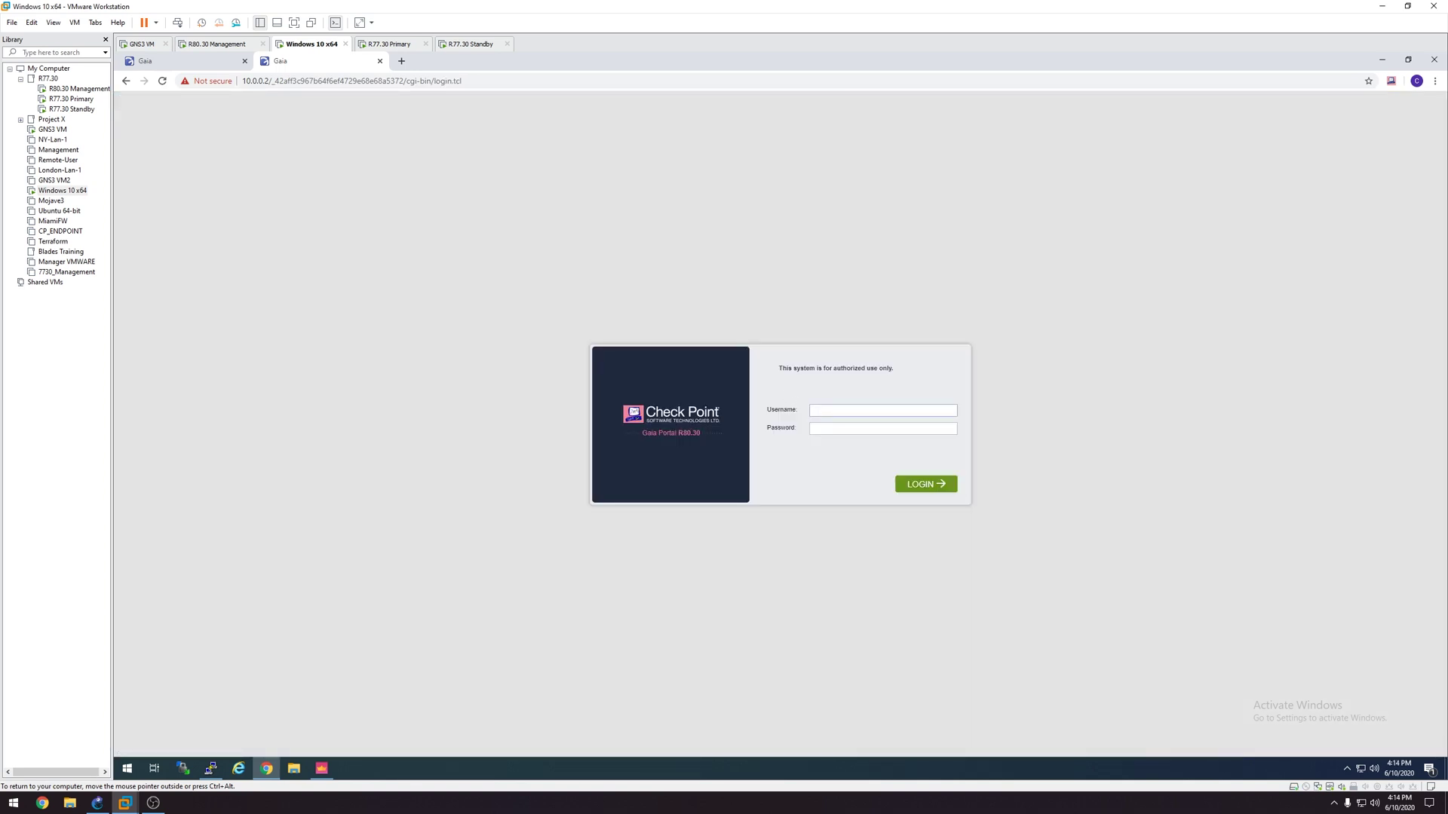
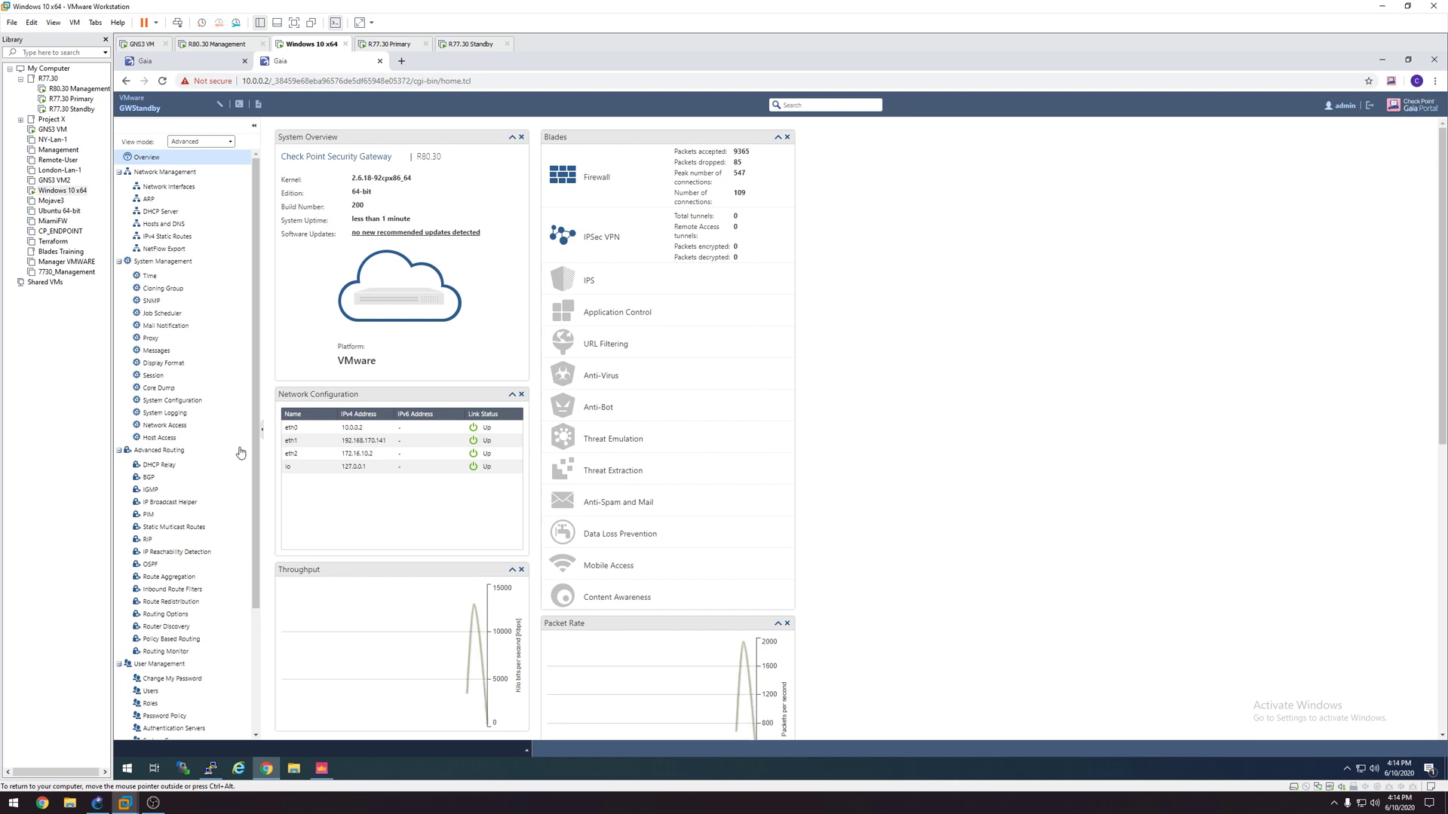
# Step: Log in, list All packages to confirm Jumbo Hotfix Take 196 and T200 are installed, then view Overview
pyautogui.scroll(-3, 160, 519)
pyautogui.scroll(-1, 160, 519)
pyautogui.click(168, 723)
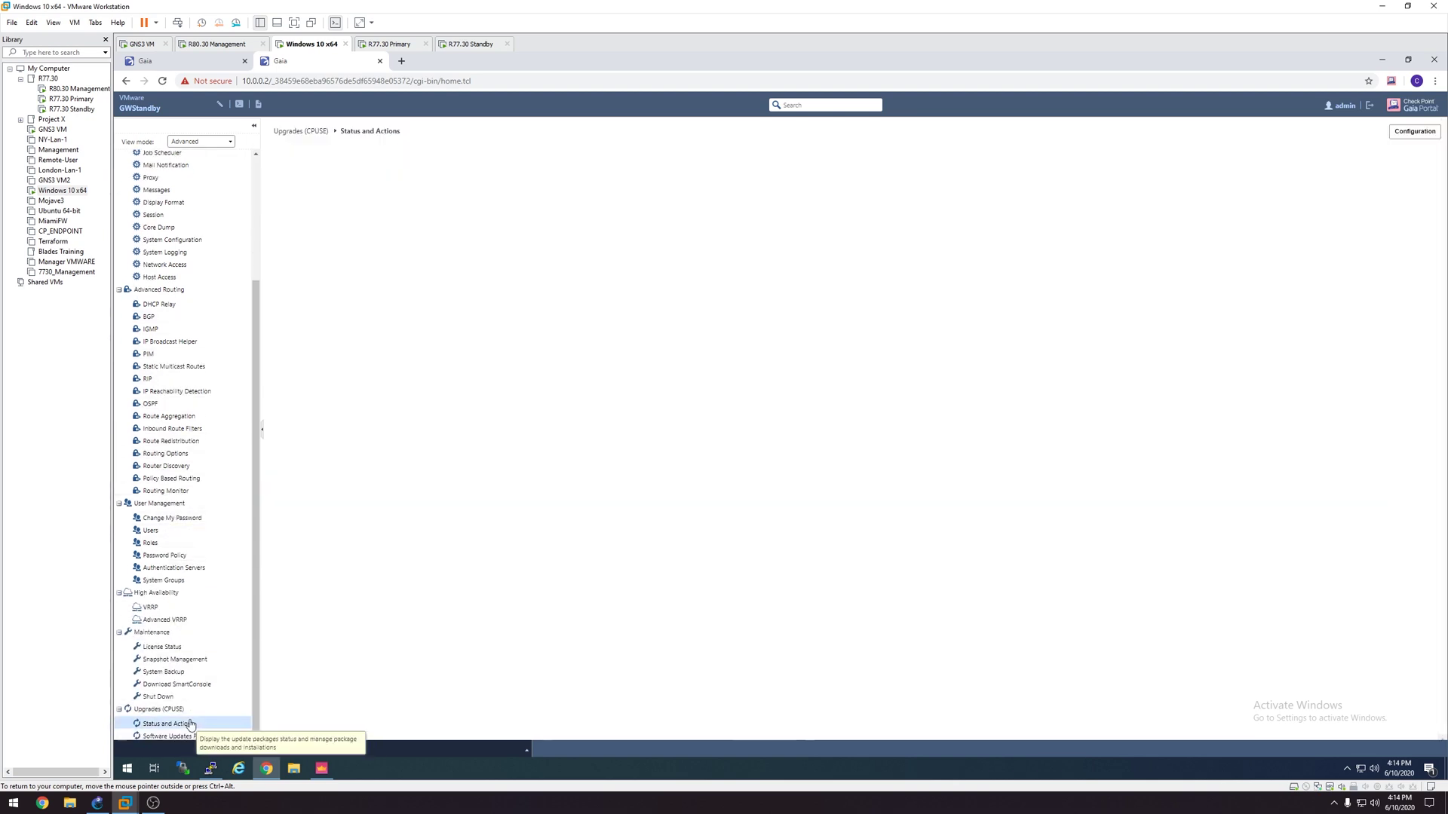
pyautogui.click(984, 199)
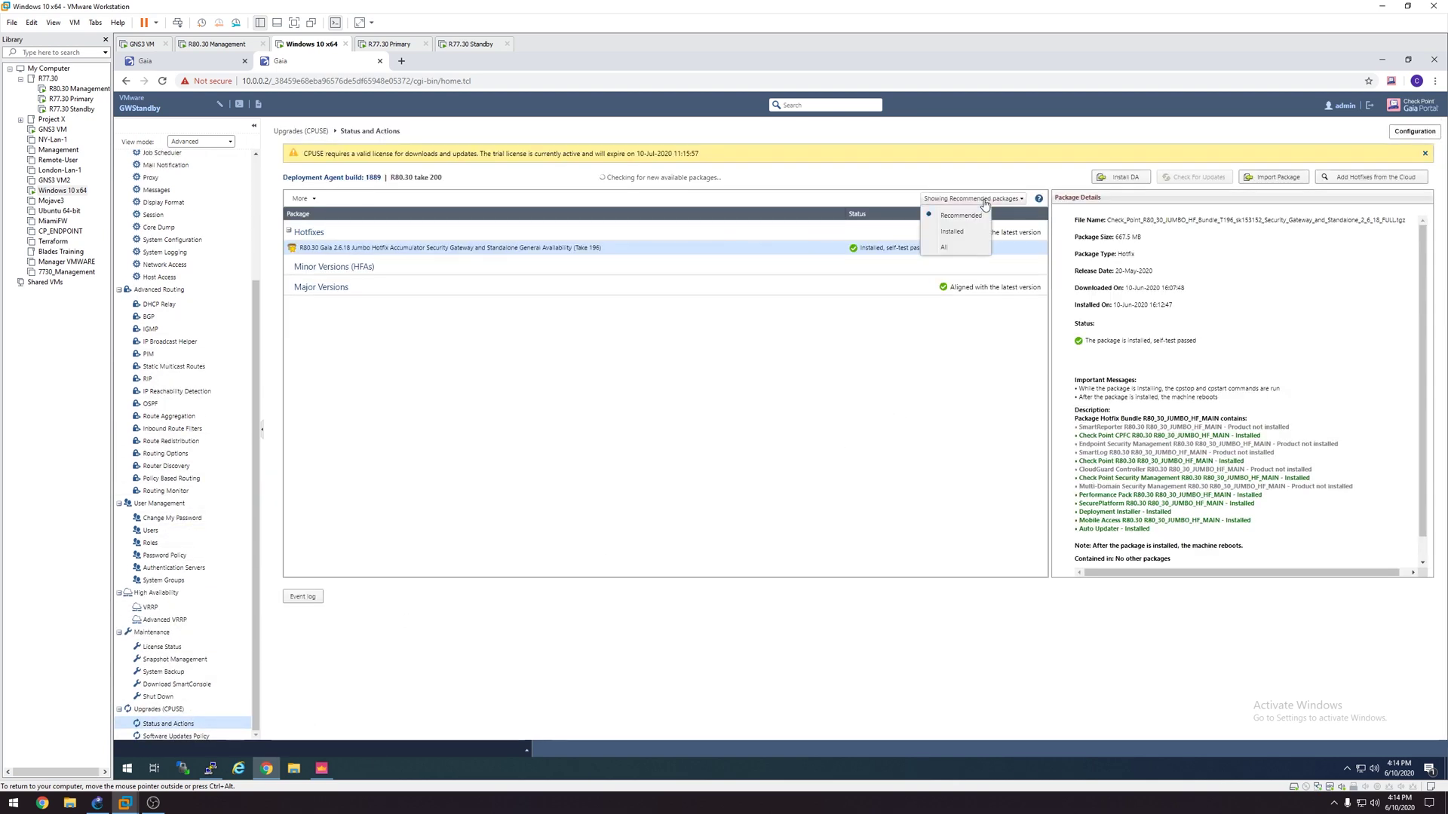
pyautogui.click(956, 250)
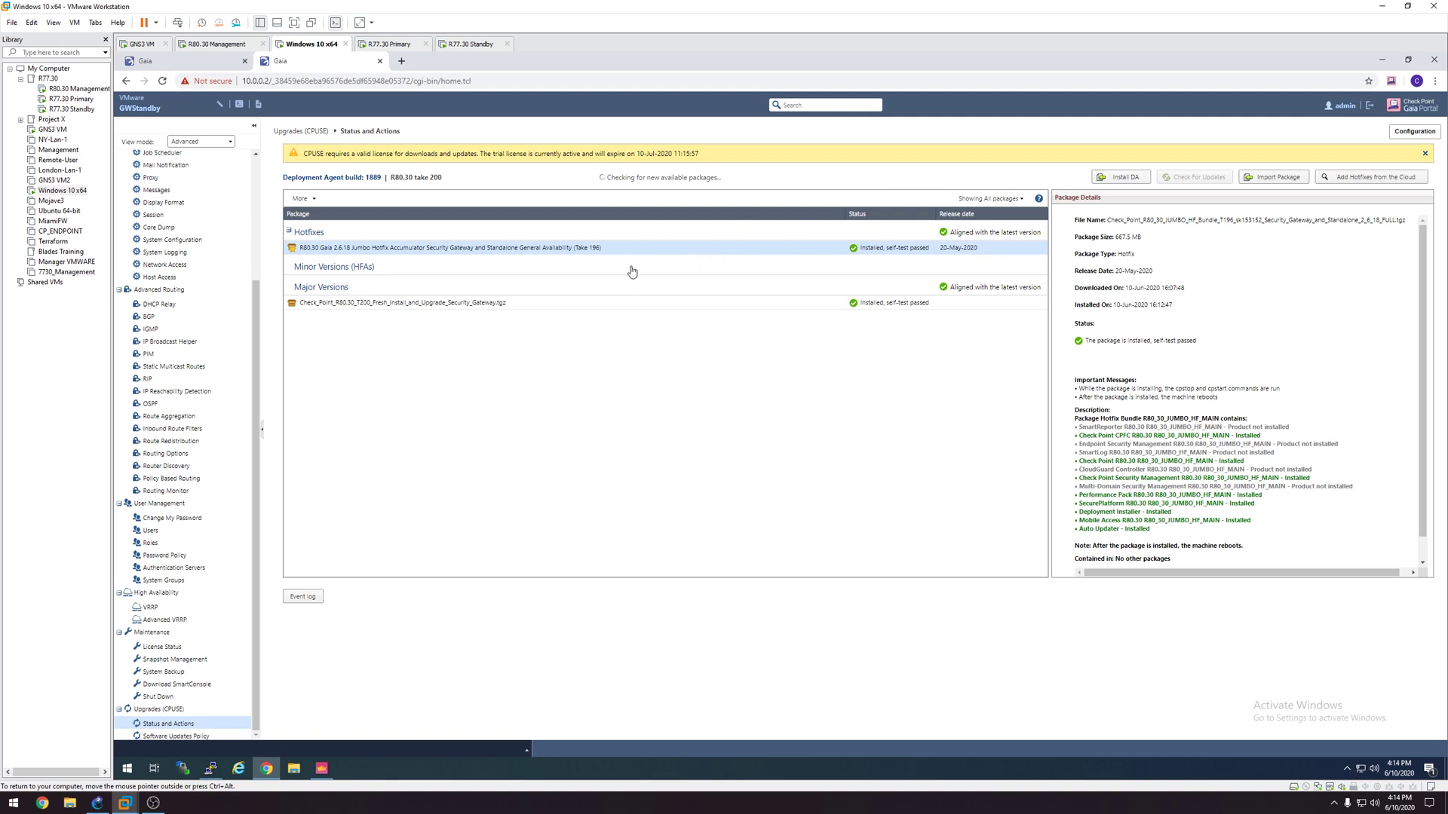
pyautogui.scroll(3, 209, 347)
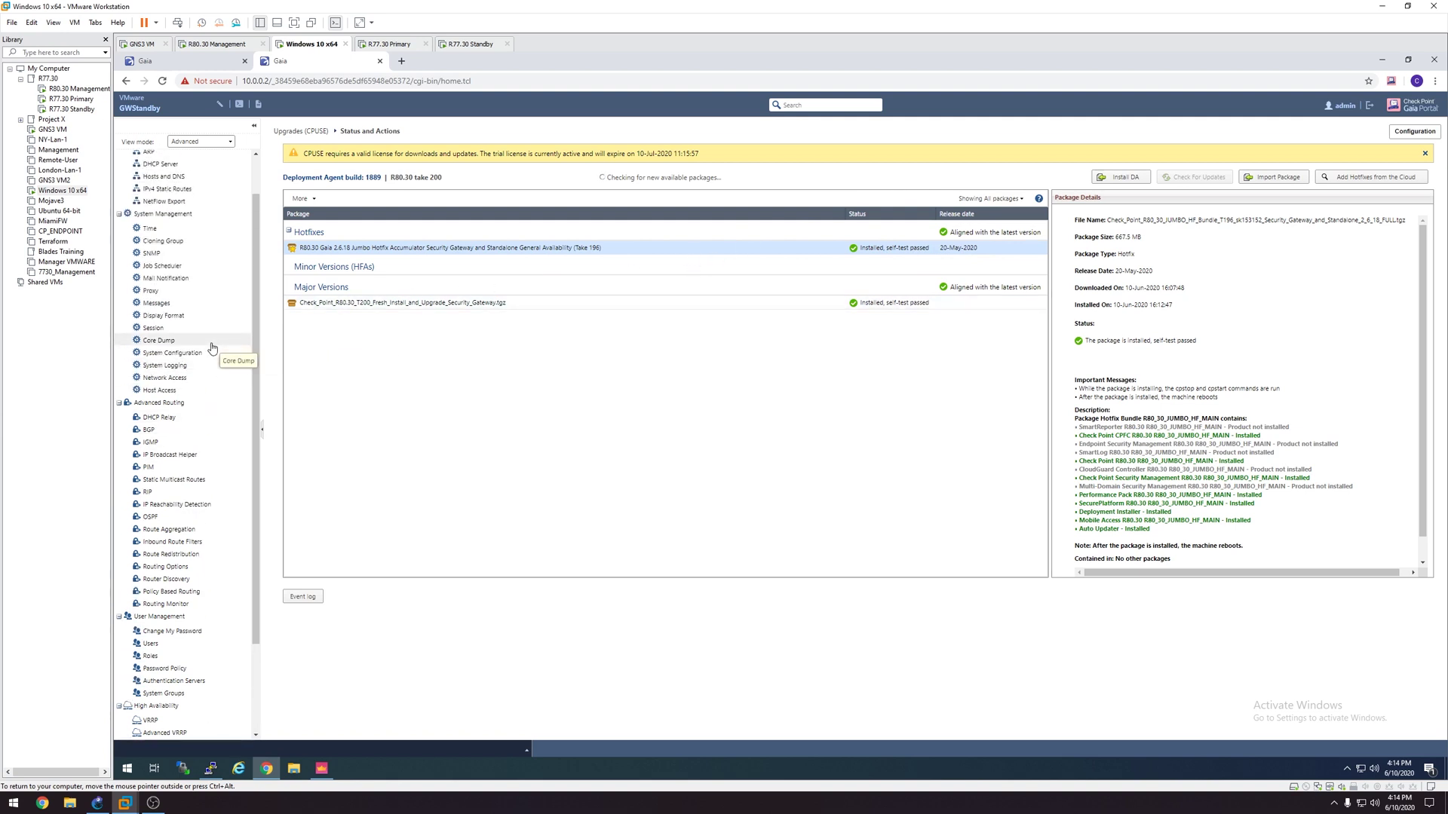
pyautogui.click(202, 163)
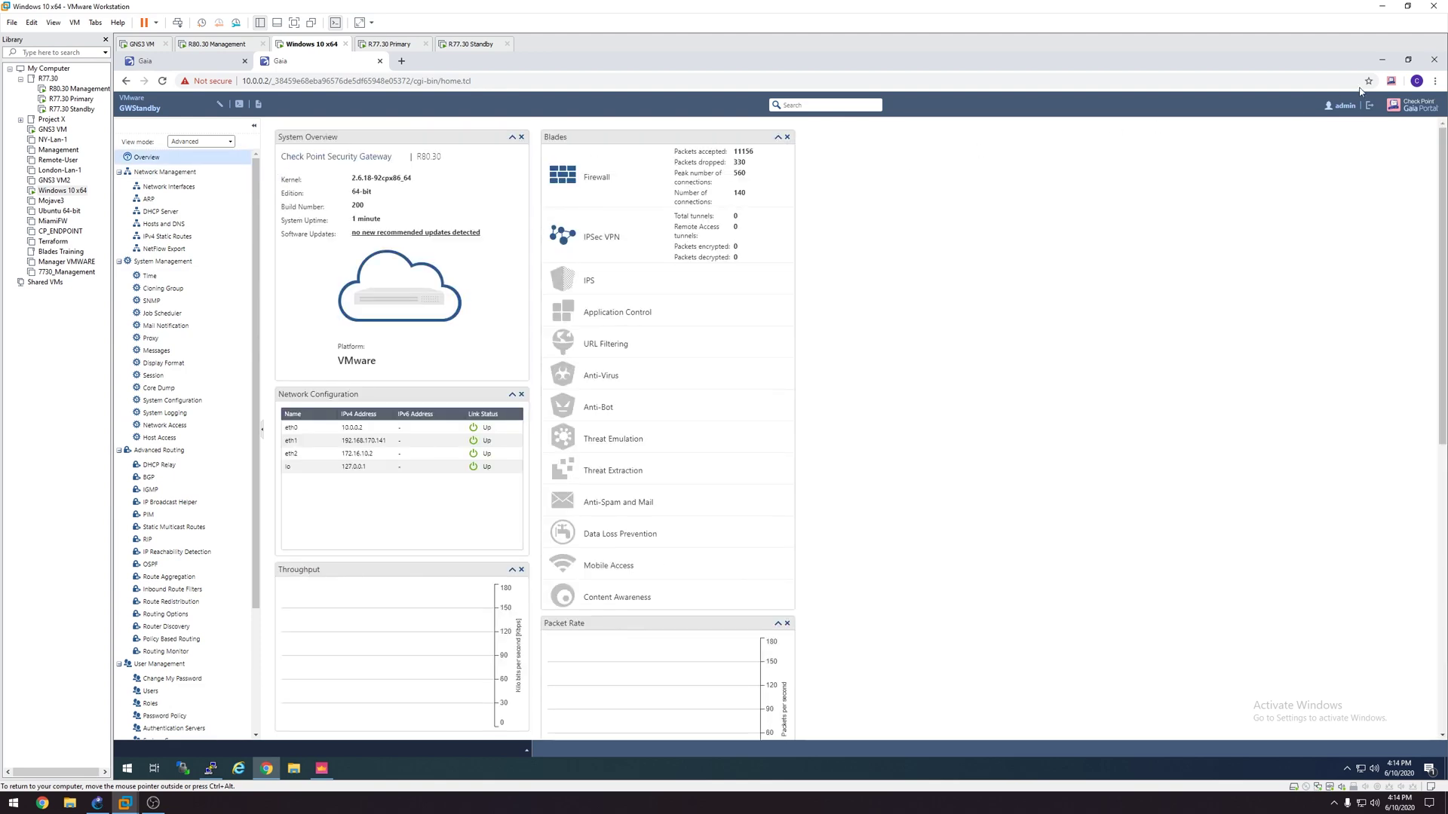
# Step: In SmartConsole, test SIC communication with GWStandby, then close the SIC and properties windows
pyautogui.click(1382, 60)
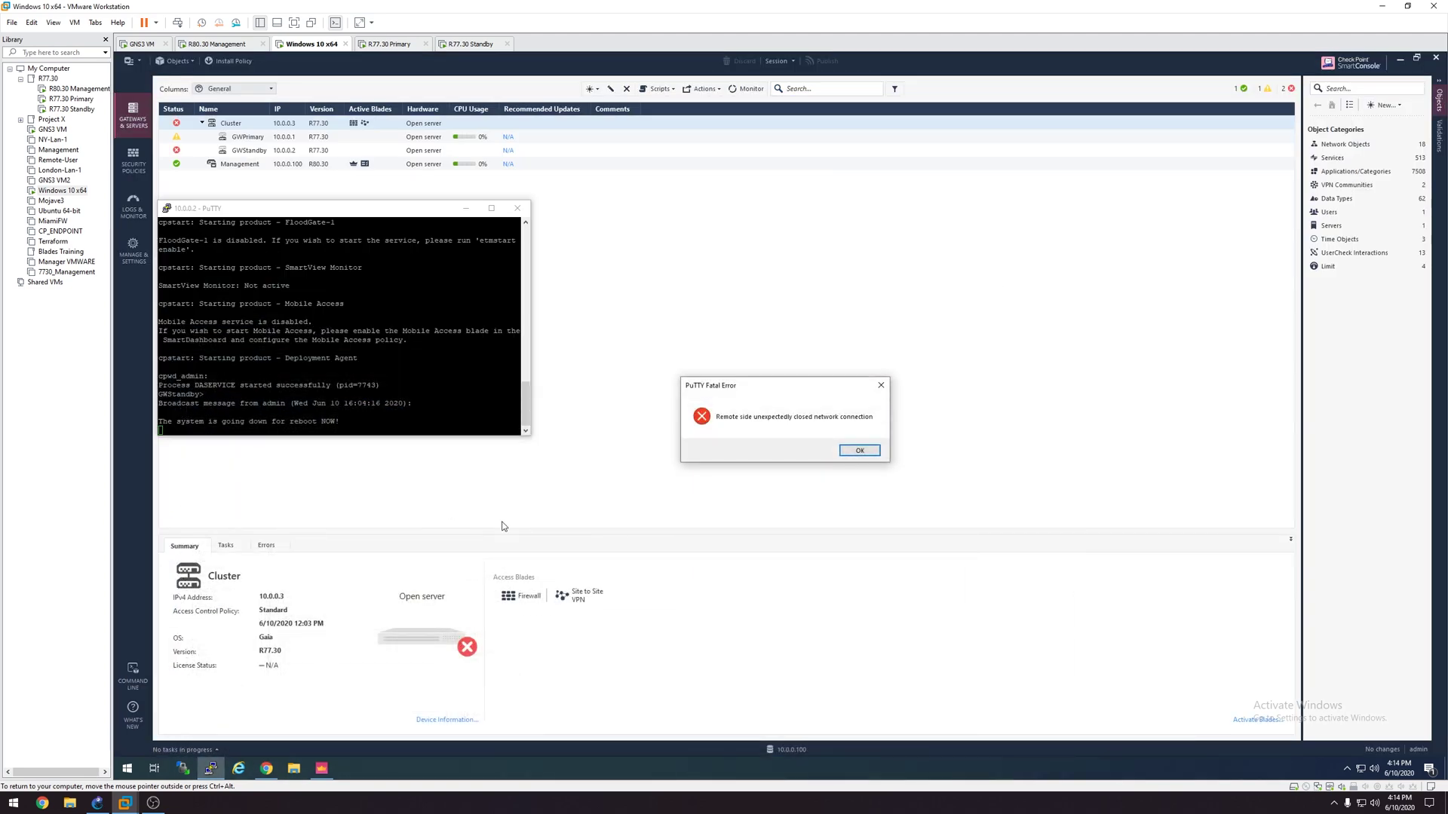
pyautogui.click(864, 450)
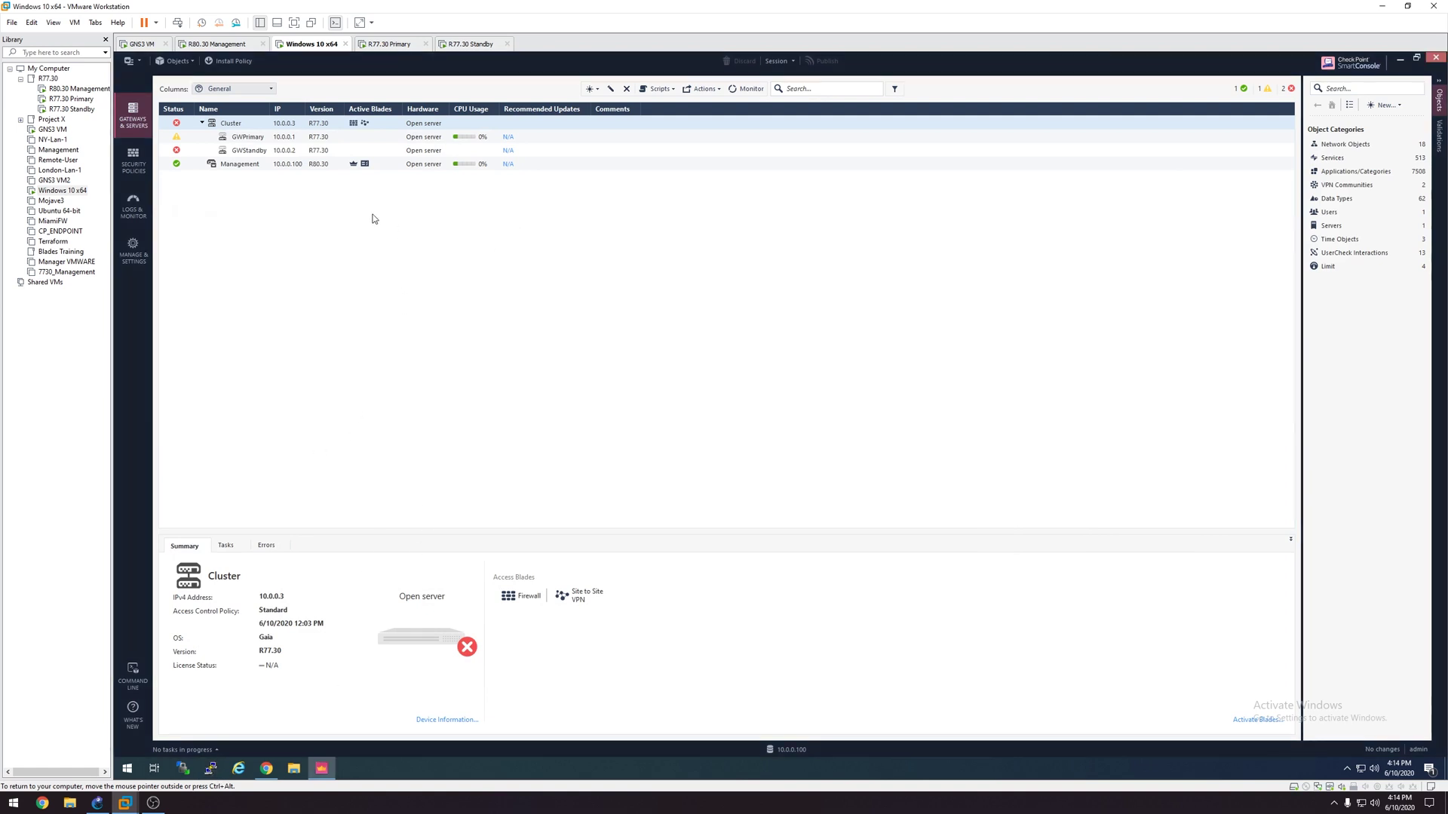
pyautogui.click(453, 150)
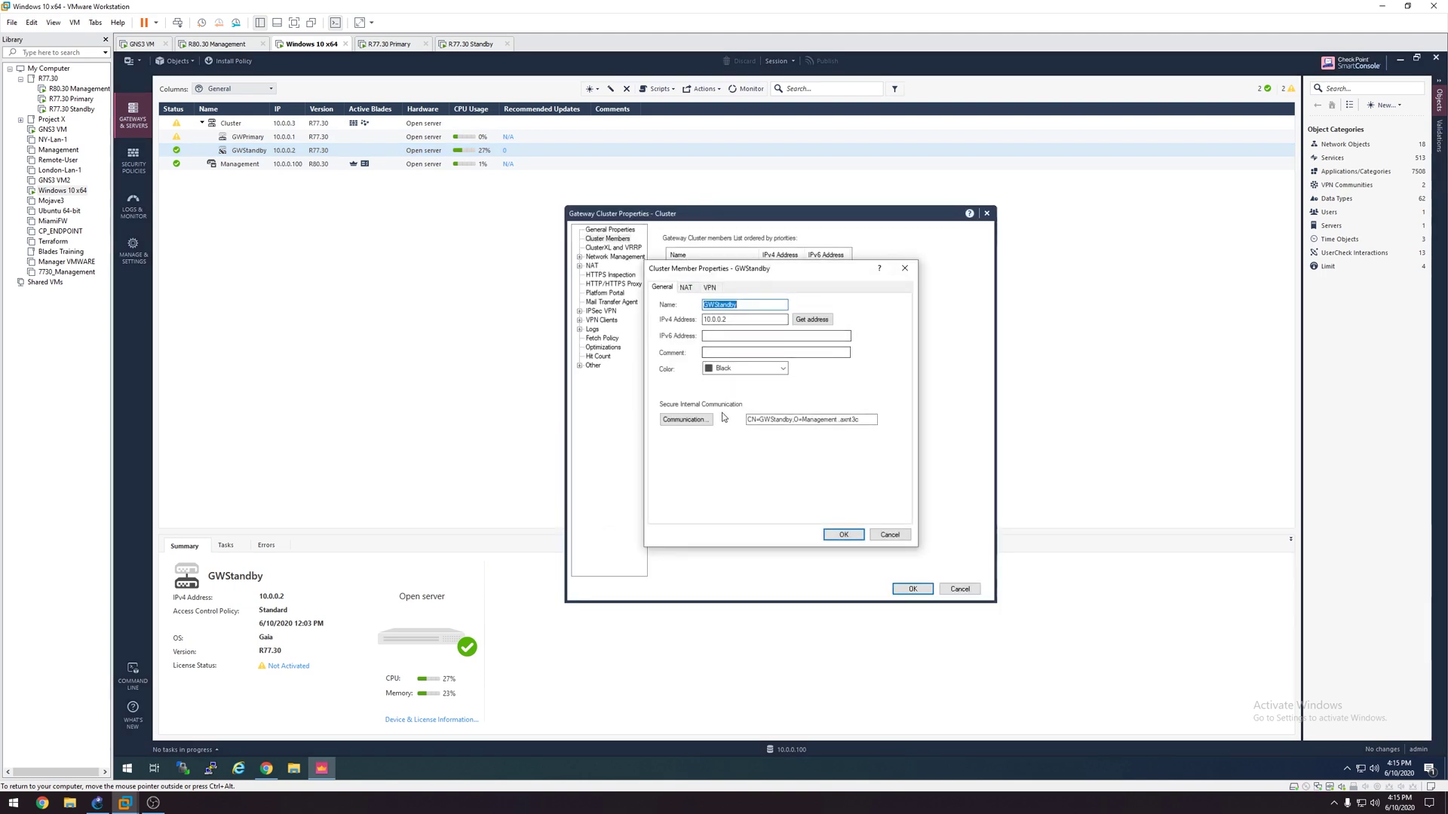
pyautogui.click(705, 421)
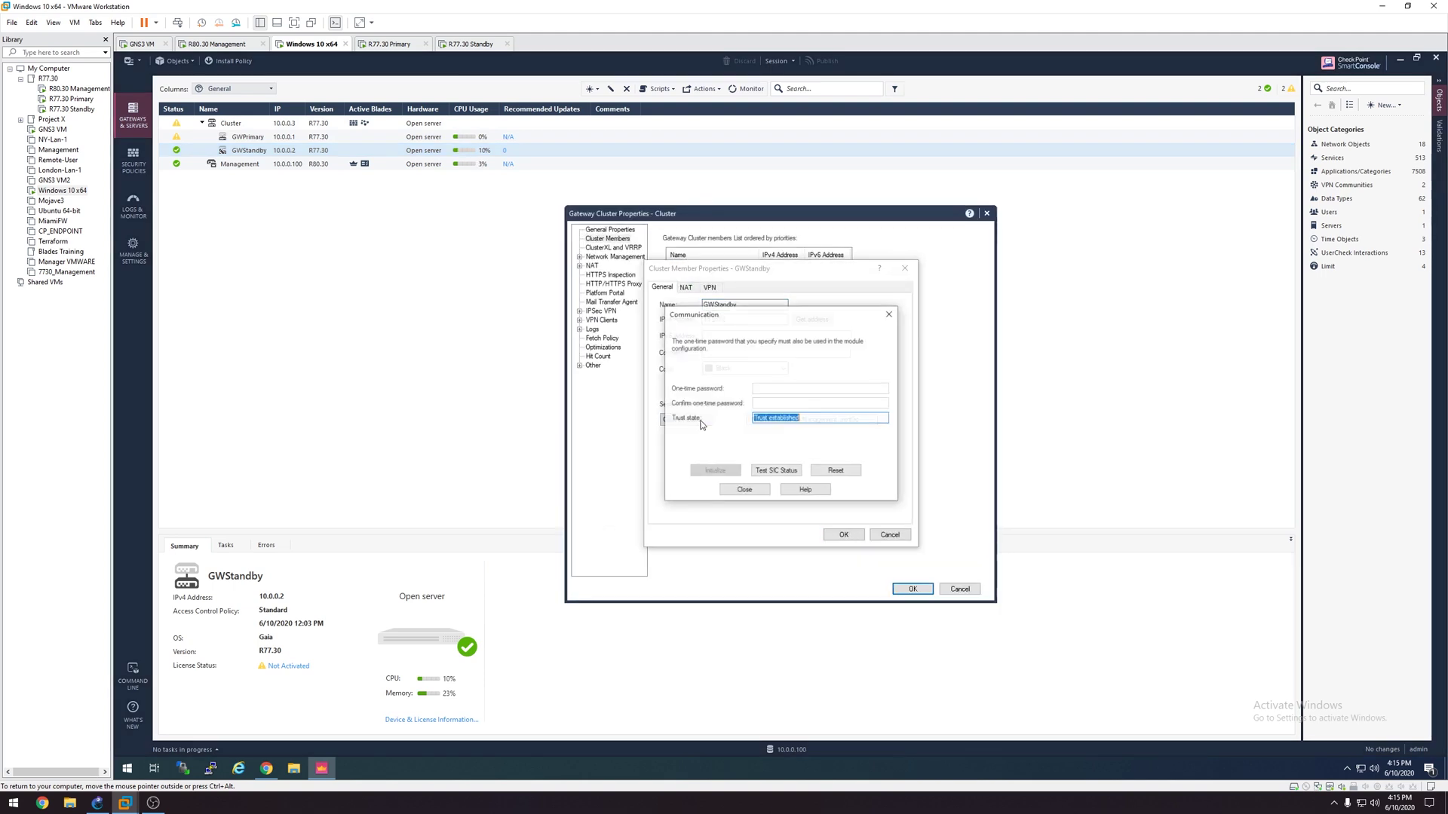
pyautogui.click(776, 470)
pyautogui.click(813, 468)
pyautogui.click(744, 490)
pyautogui.click(888, 535)
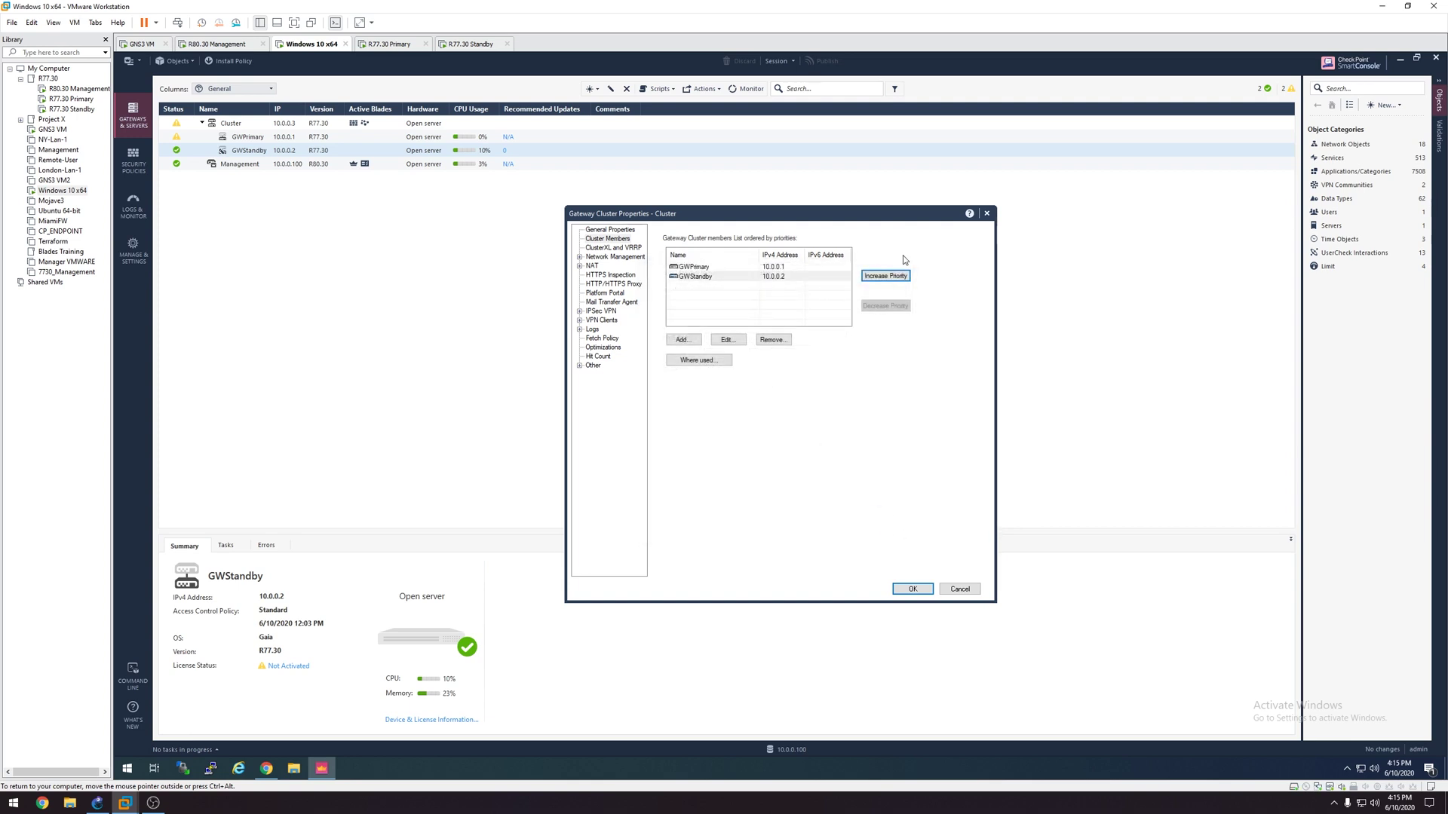
pyautogui.press('Return')
# Step: Set the Cluster object's version to R80.30 in its properties and save
pyautogui.doubleClick(230, 123)
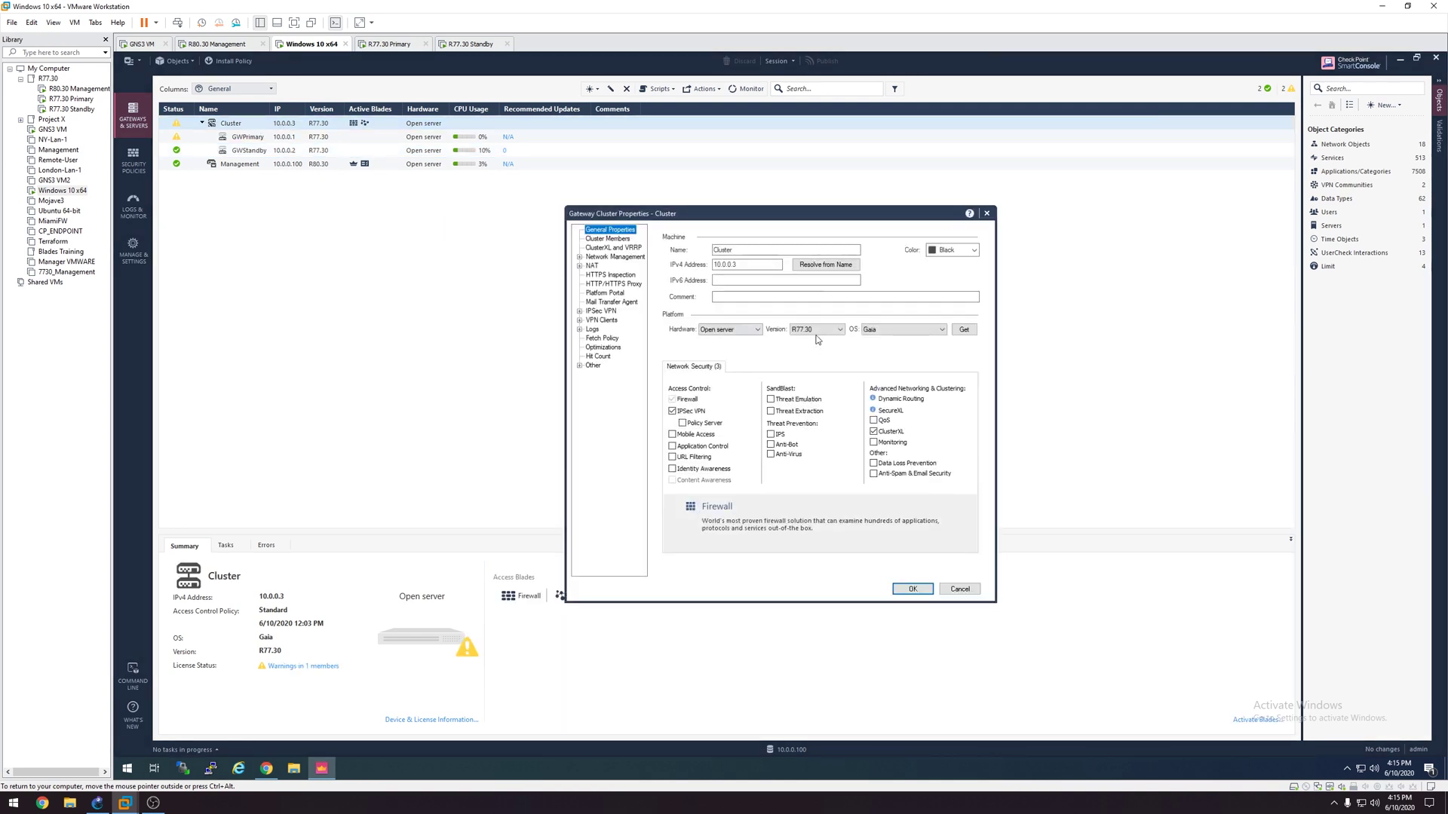
pyautogui.click(817, 331)
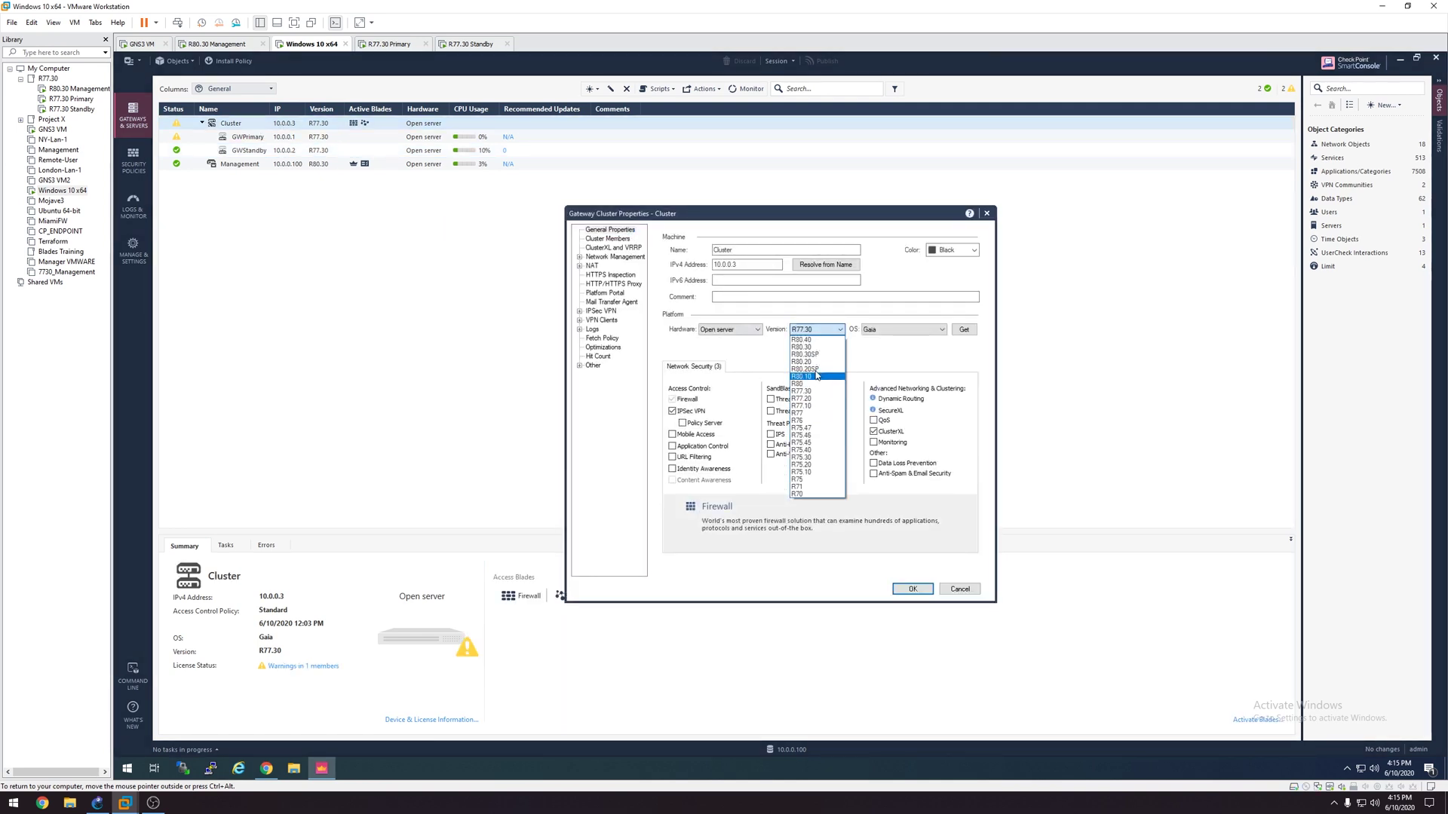
pyautogui.click(814, 347)
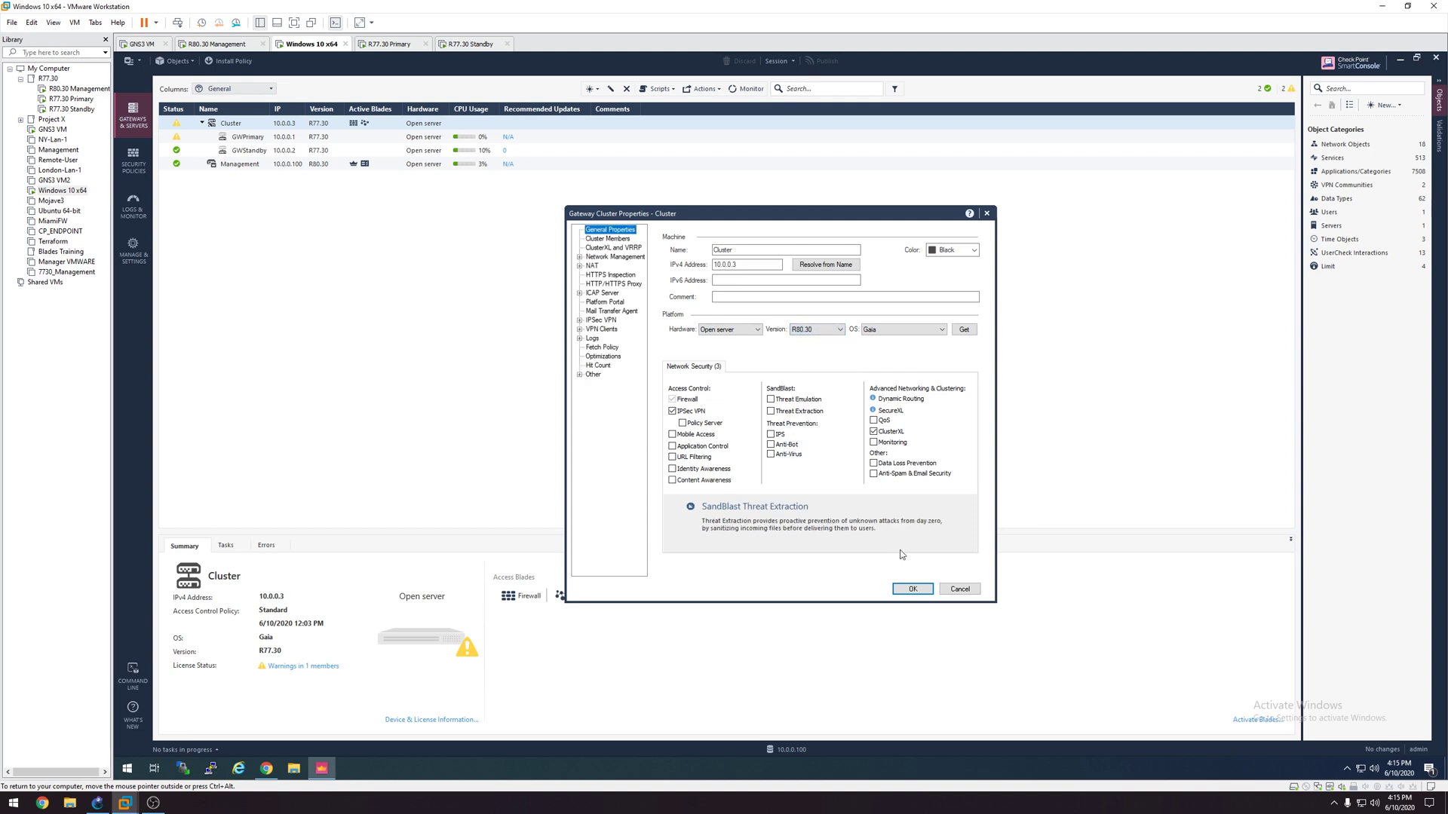
pyautogui.click(909, 590)
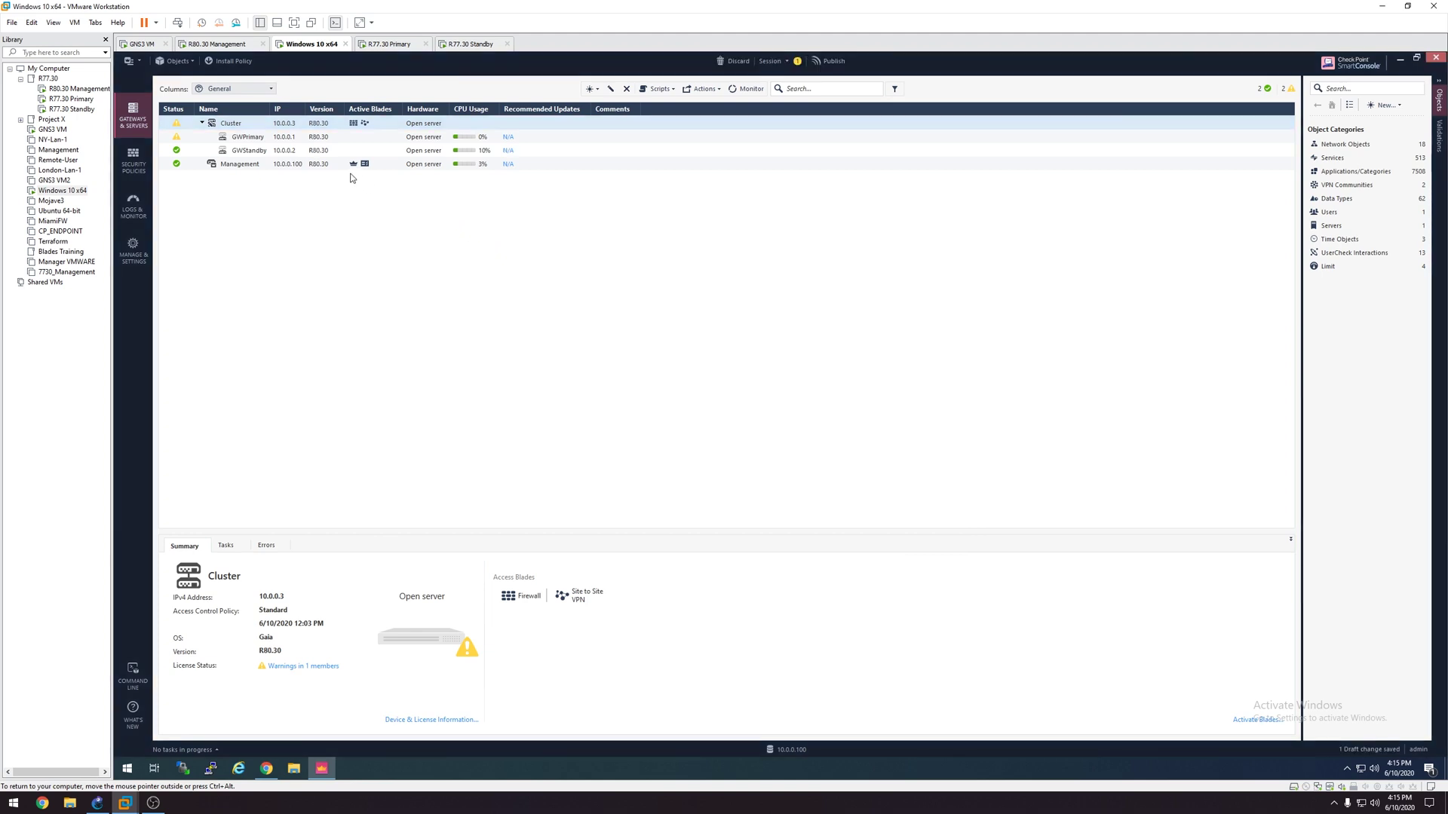
# Step: Publish and install the Standard policy on the Cluster, accepting the cluster warning, and review the installation details
pyautogui.click(232, 61)
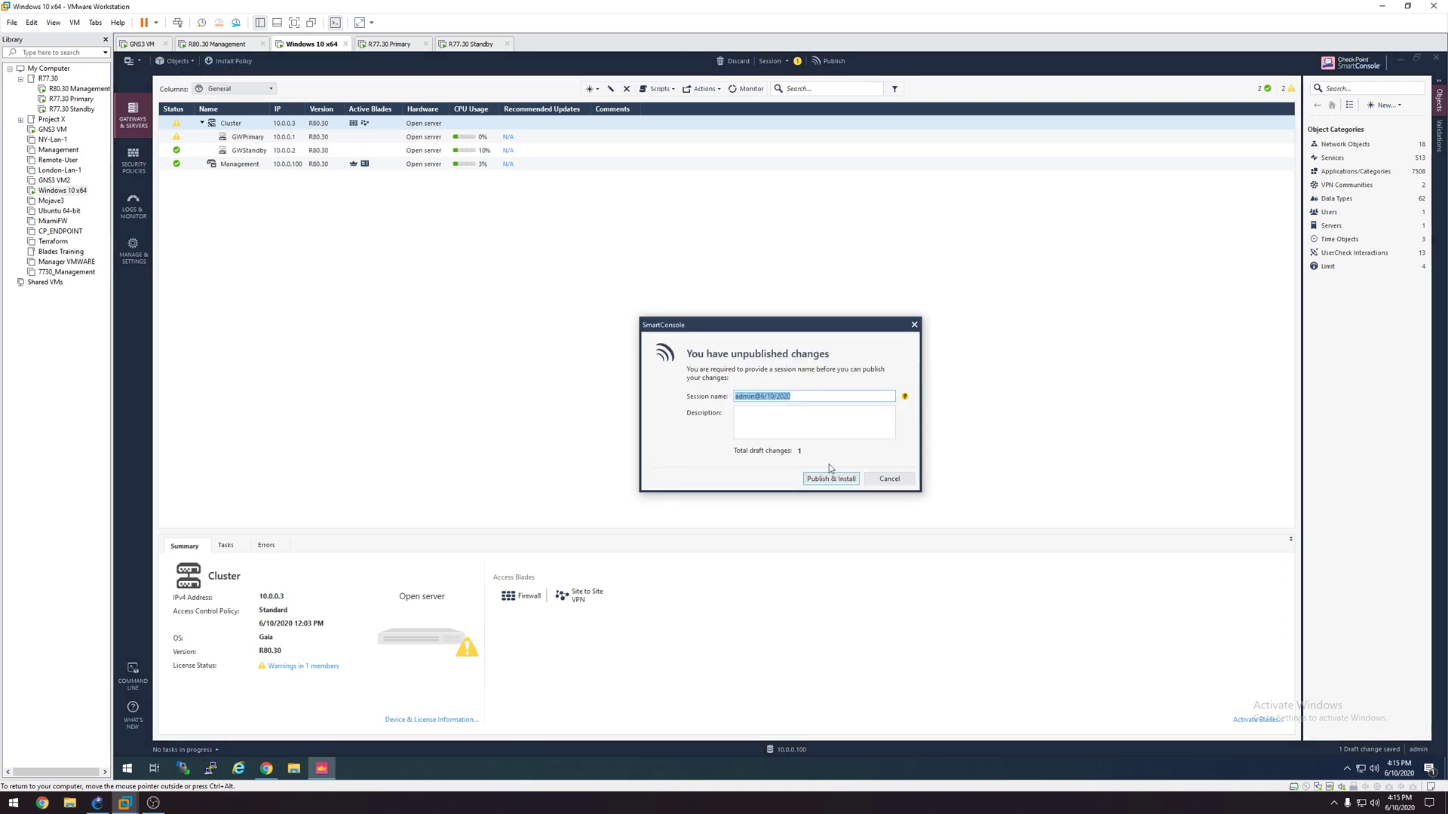
pyautogui.click(830, 479)
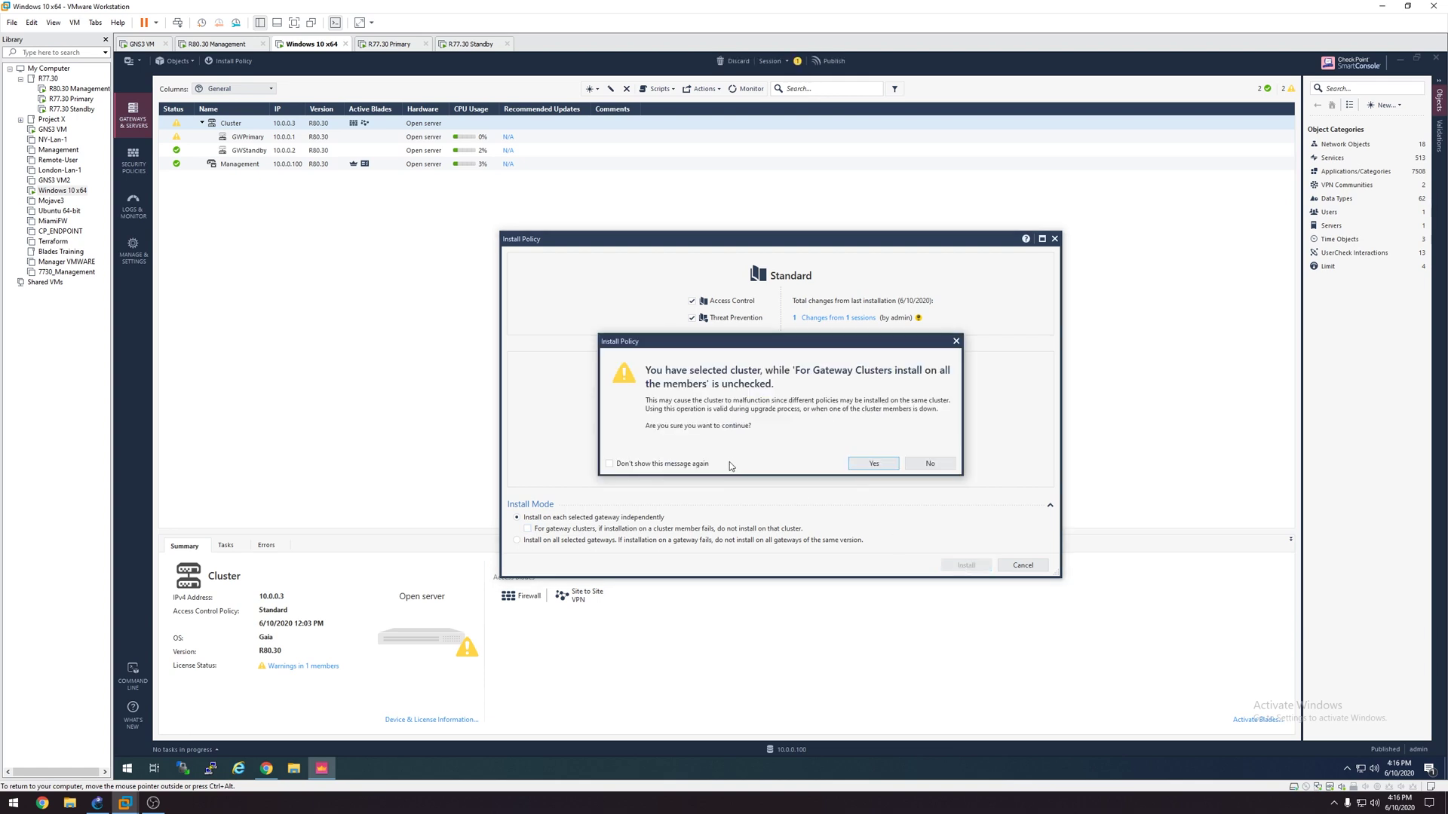
pyautogui.click(873, 463)
pyautogui.click(825, 480)
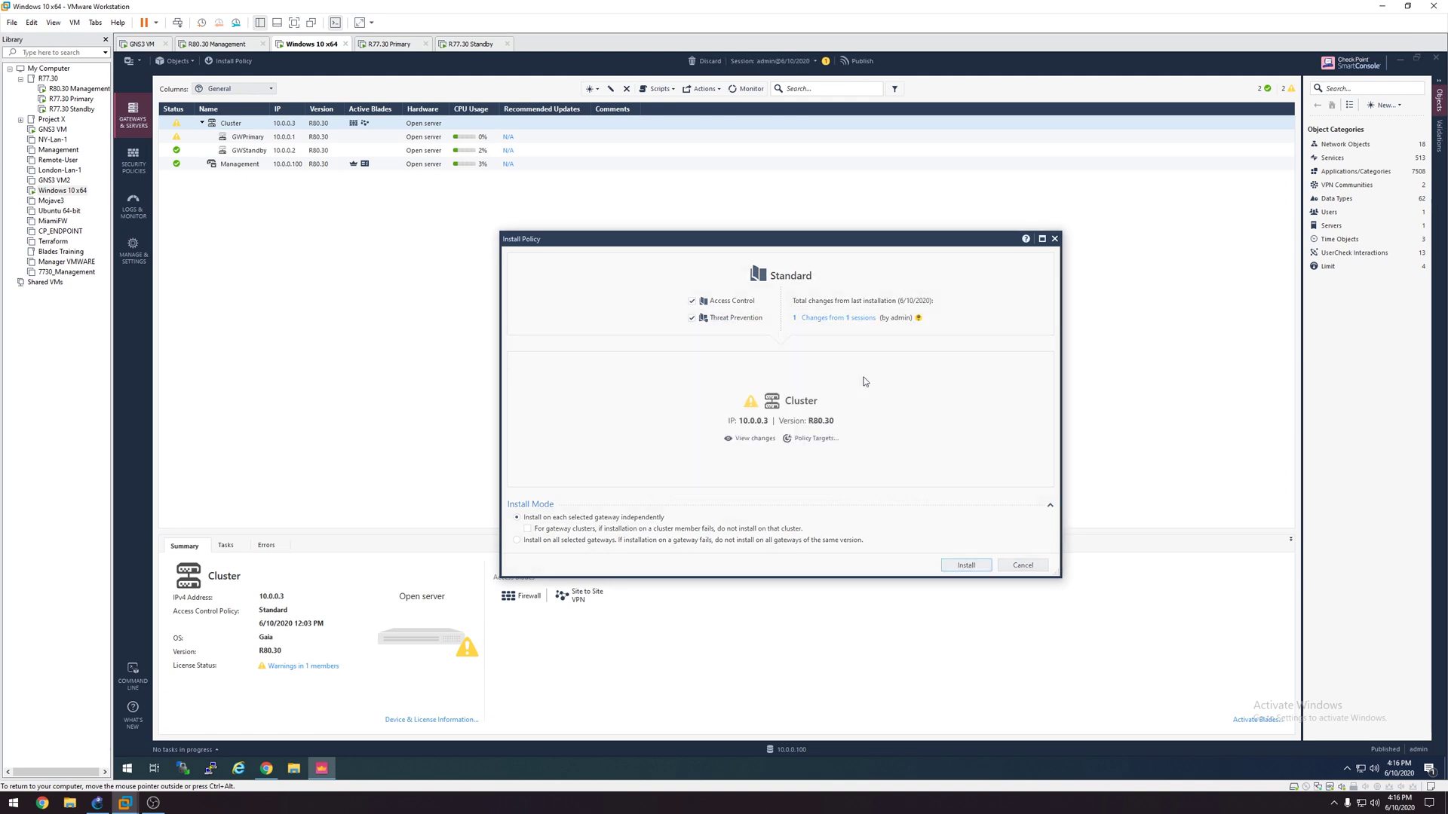
pyautogui.click(324, 627)
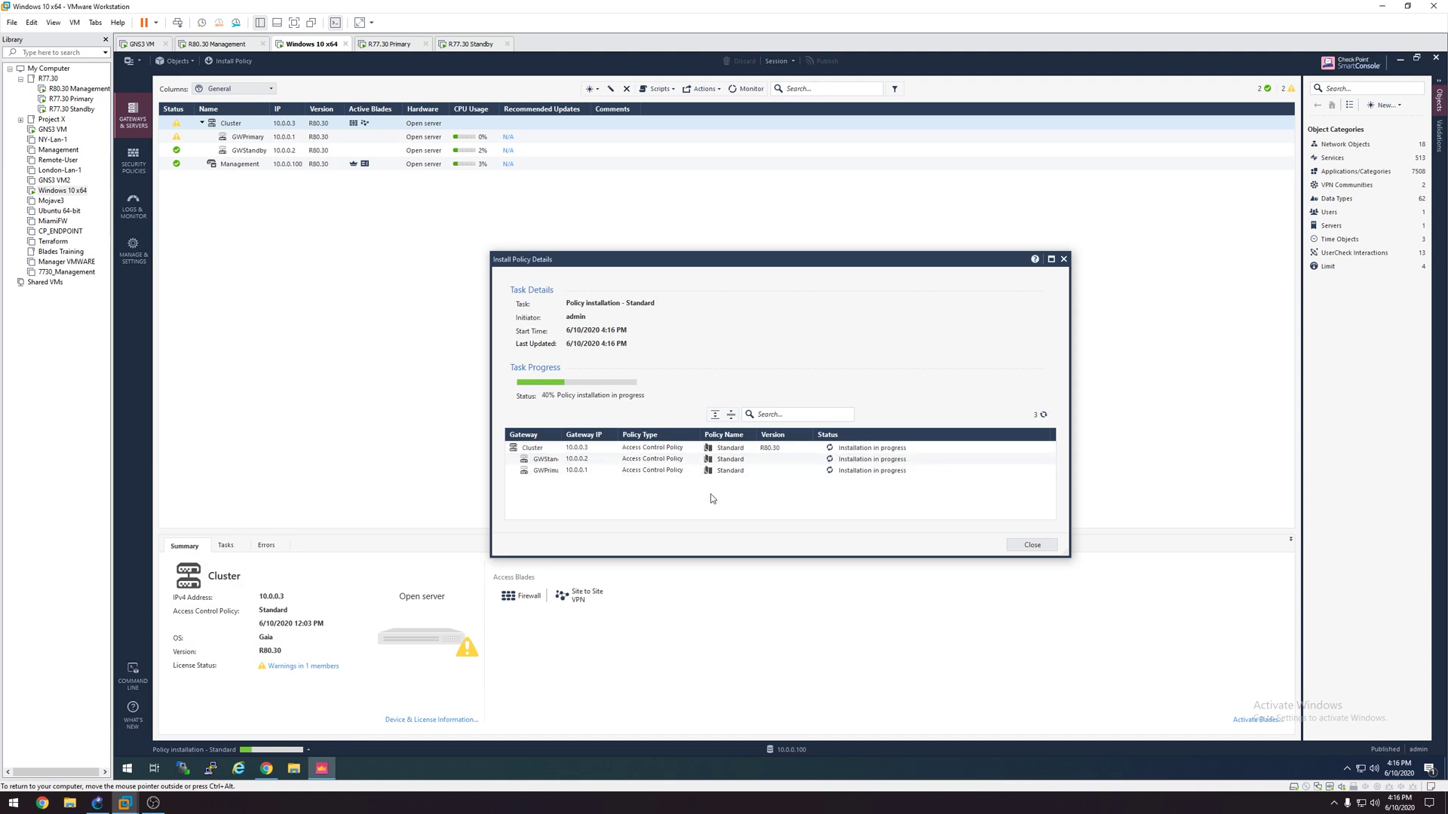
pyautogui.moveTo(563, 435); pyautogui.dragTo(655, 436)
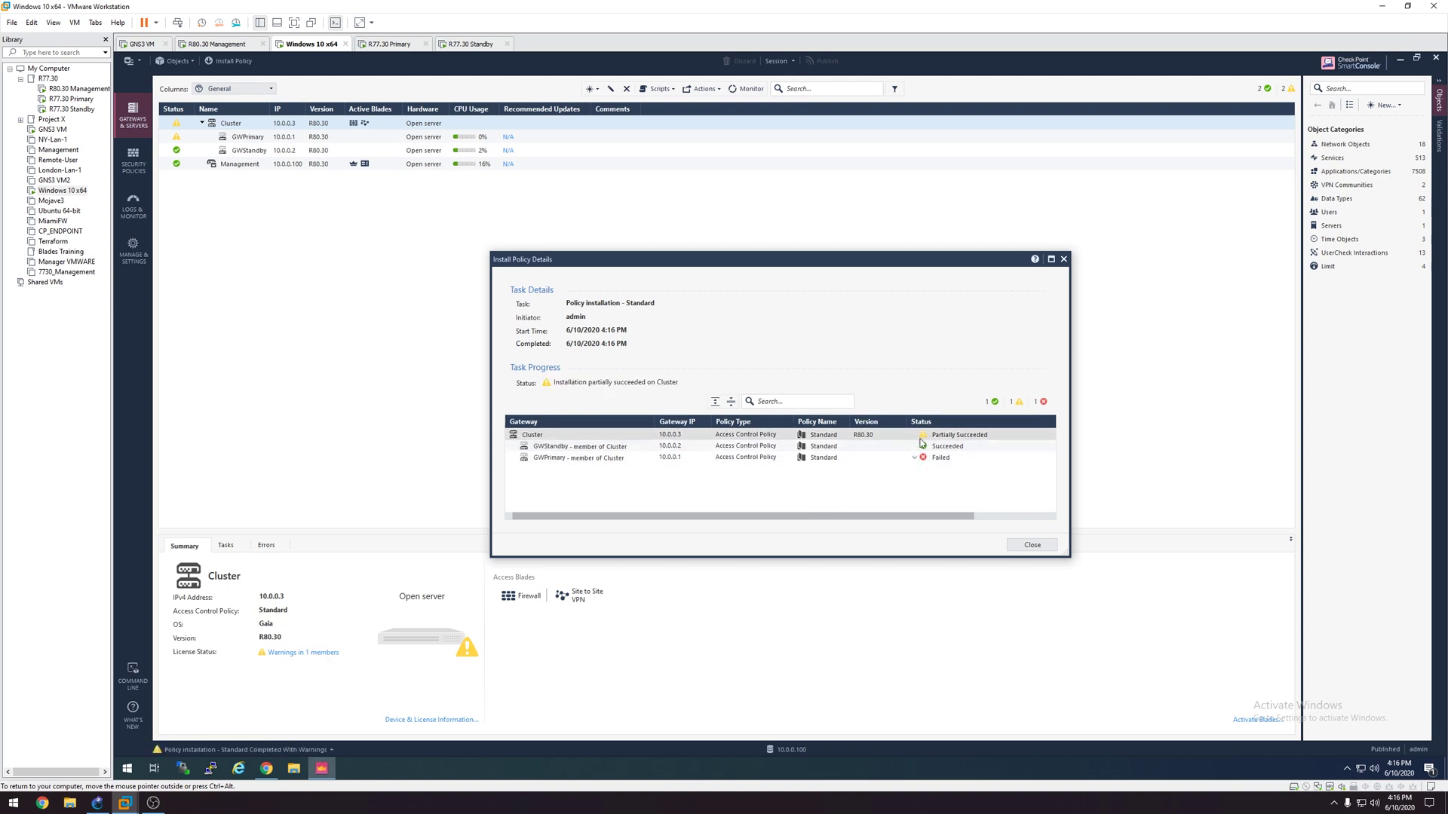
# Step: SSH to GWPrimary at 10.0.0.1, log in as admin, and run cphaprob state
pyautogui.click(1031, 545)
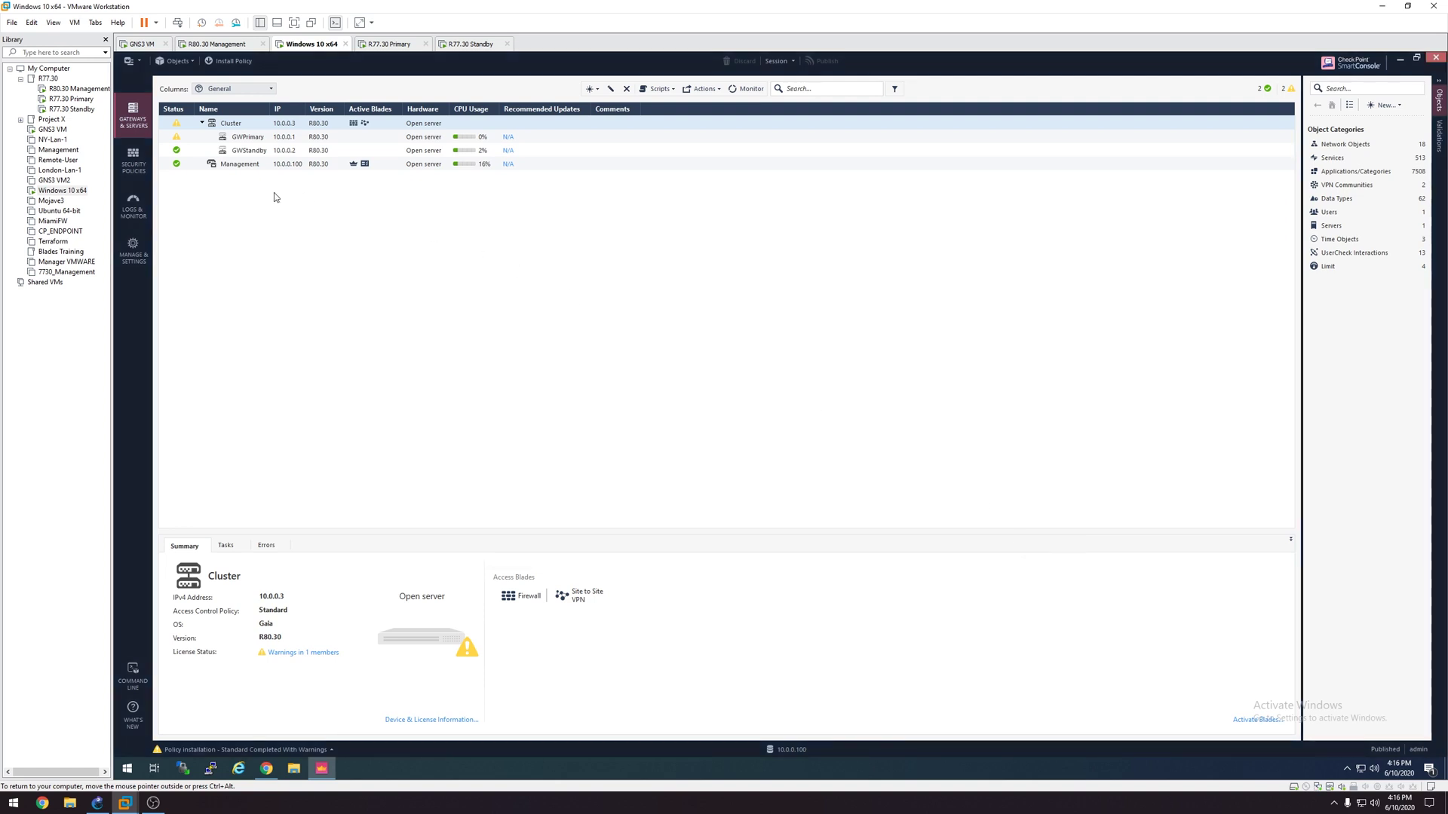
pyautogui.click(214, 769)
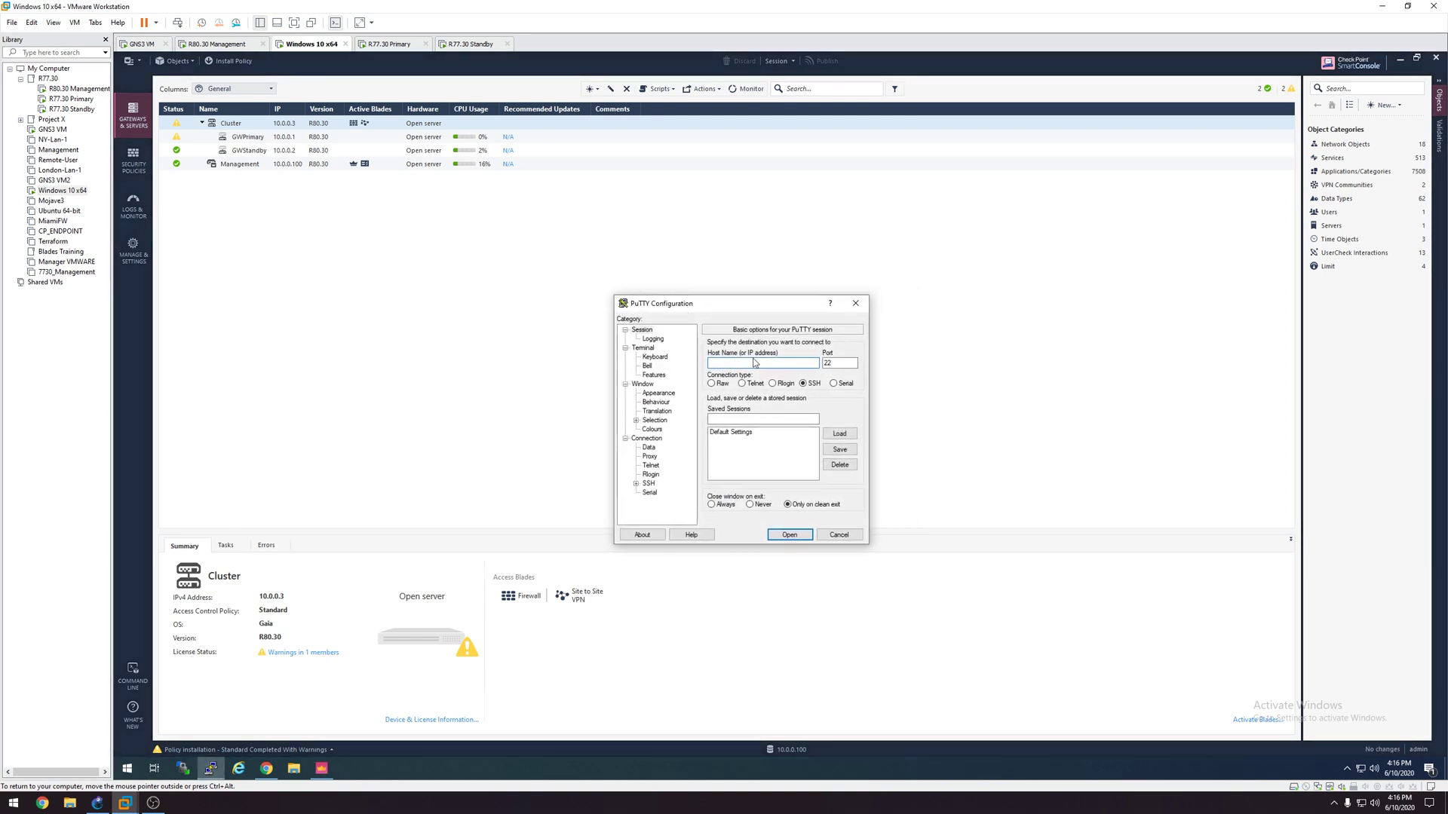
pyautogui.write('10.0.0.1')
pyautogui.press('Return')
pyautogui.moveTo(405, 108); pyautogui.dragTo(678, 290)
pyautogui.write('admin')
pyautogui.press('Return')
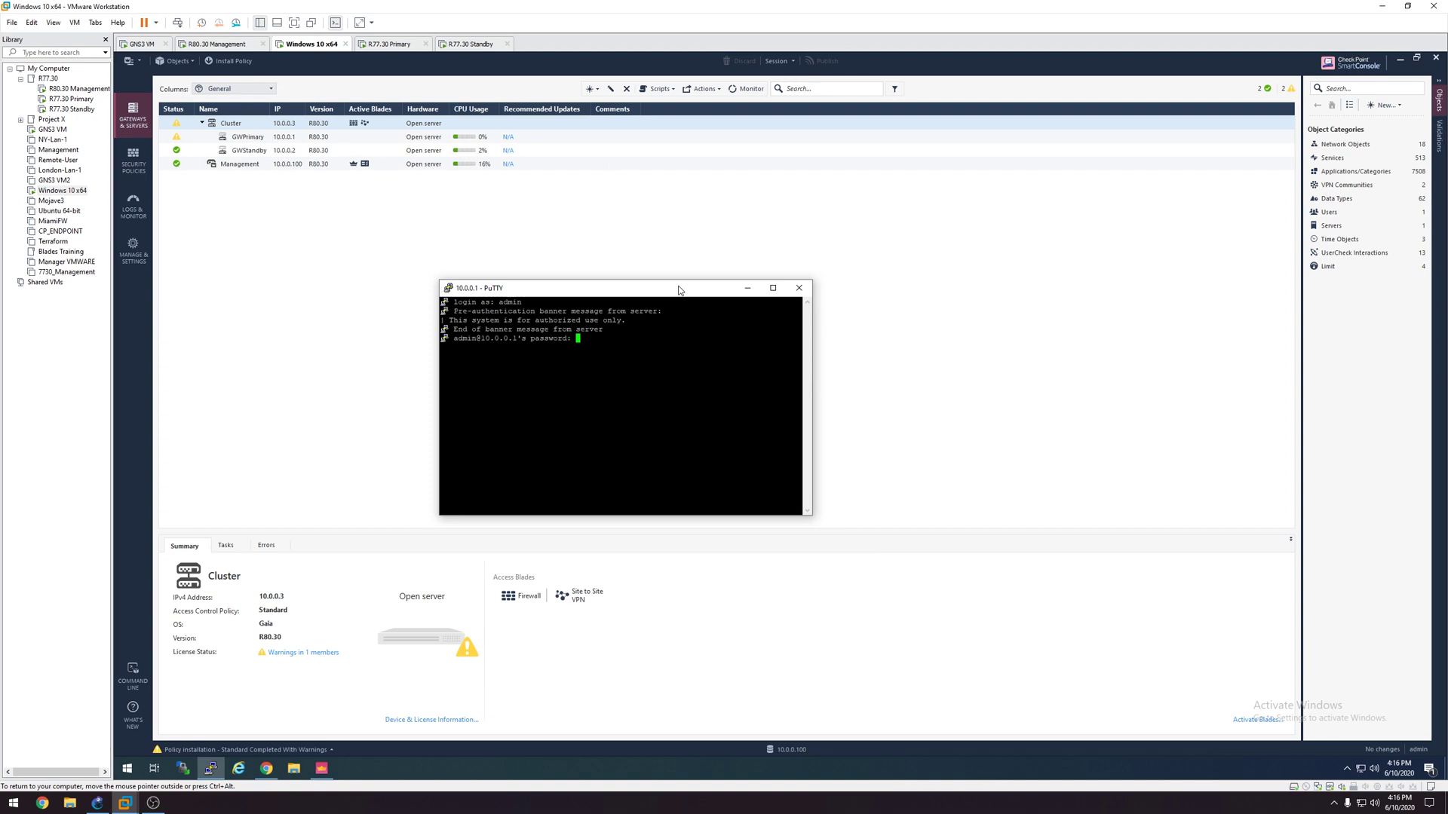
pyautogui.press('Return')
pyautogui.write('cphaprob ')
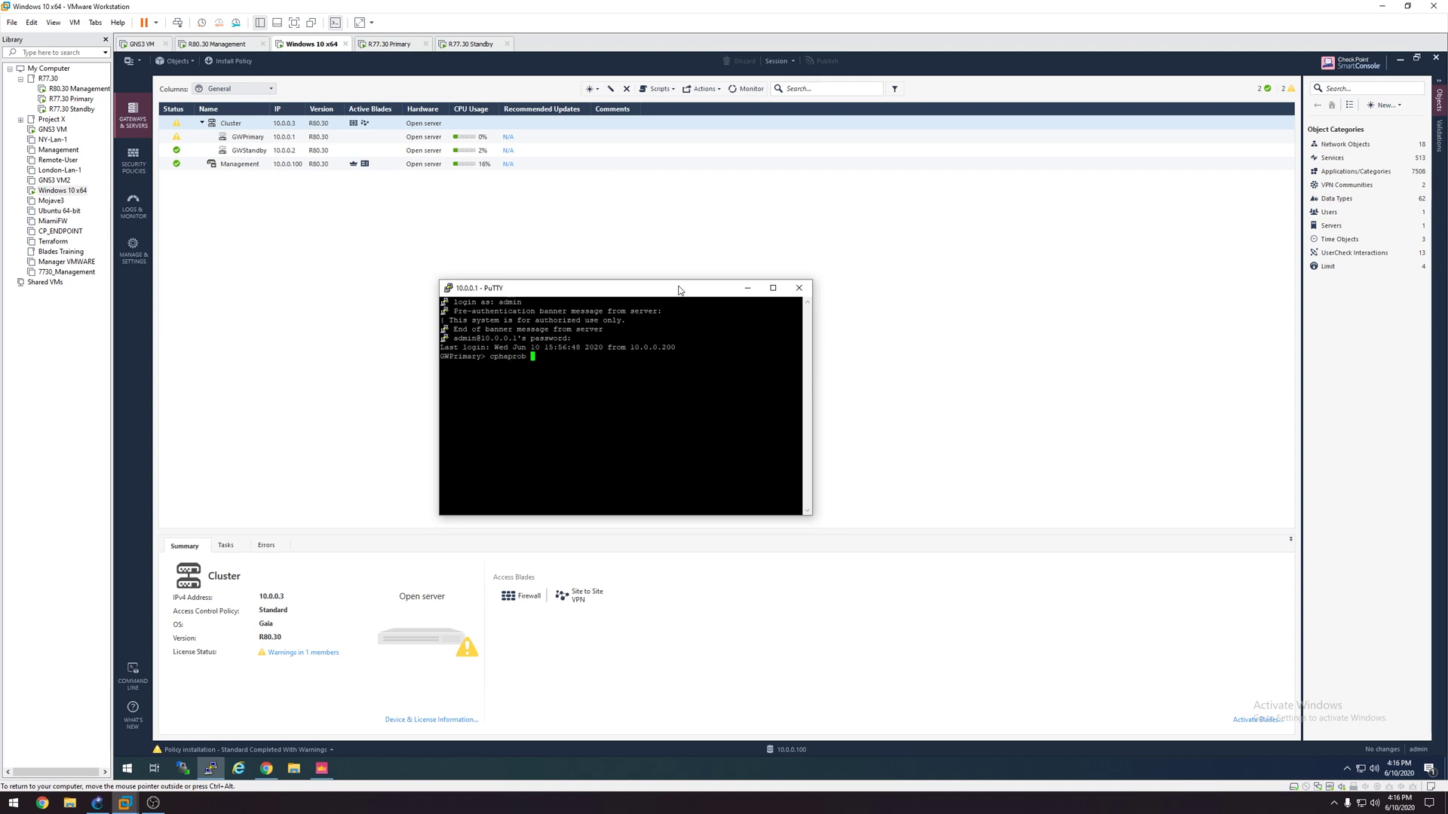
pyautogui.write('state')
pyautogui.press('Return')
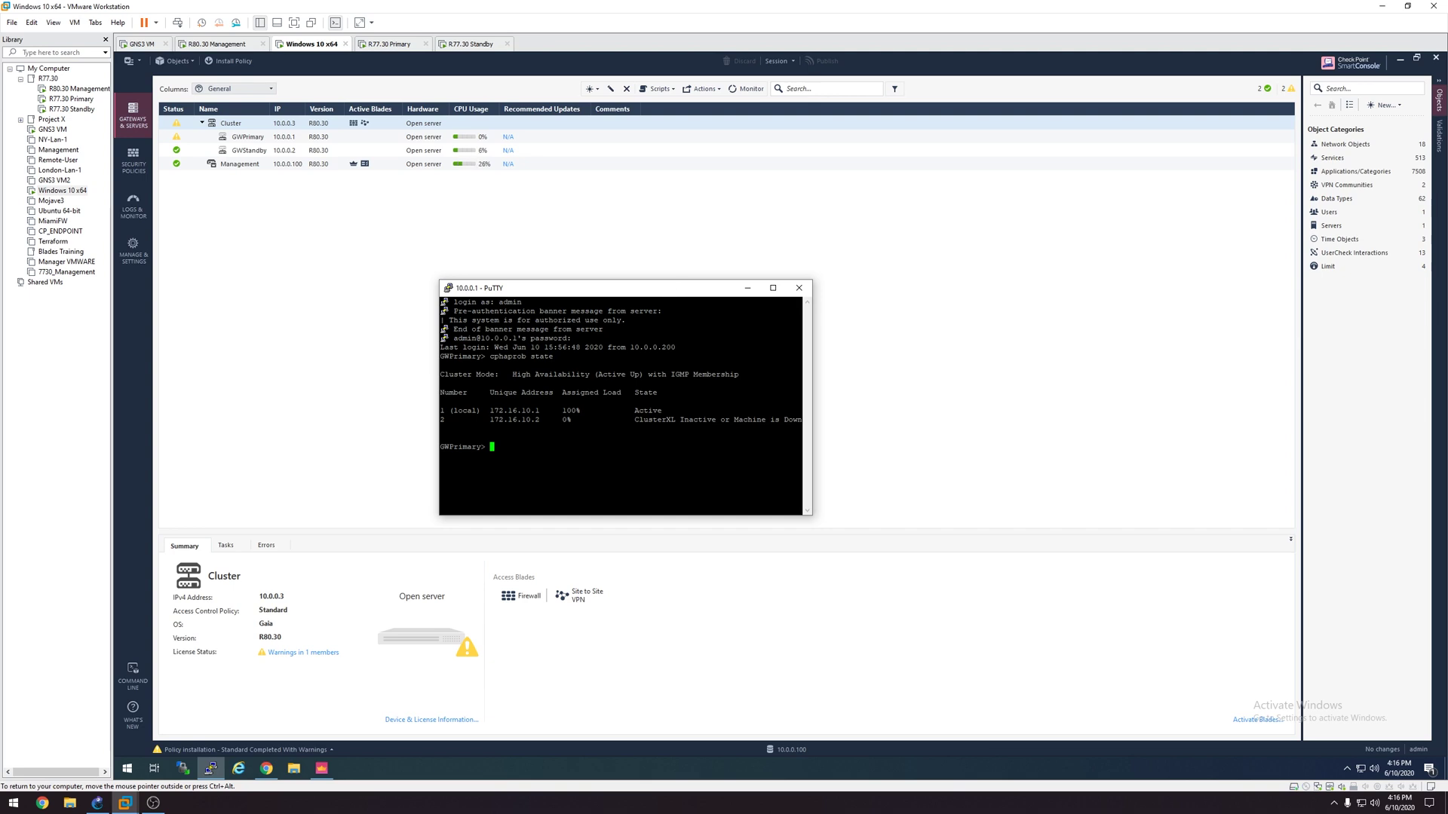
# Step: Open a second PuTTY session to GWStandby at 10.0.0.2, log in, and run cphaprob state
pyautogui.moveTo(543, 288); pyautogui.dragTo(498, 283)
pyautogui.rightClick(211, 768)
pyautogui.click(171, 708)
pyautogui.moveTo(728, 280); pyautogui.dragTo(886, 287)
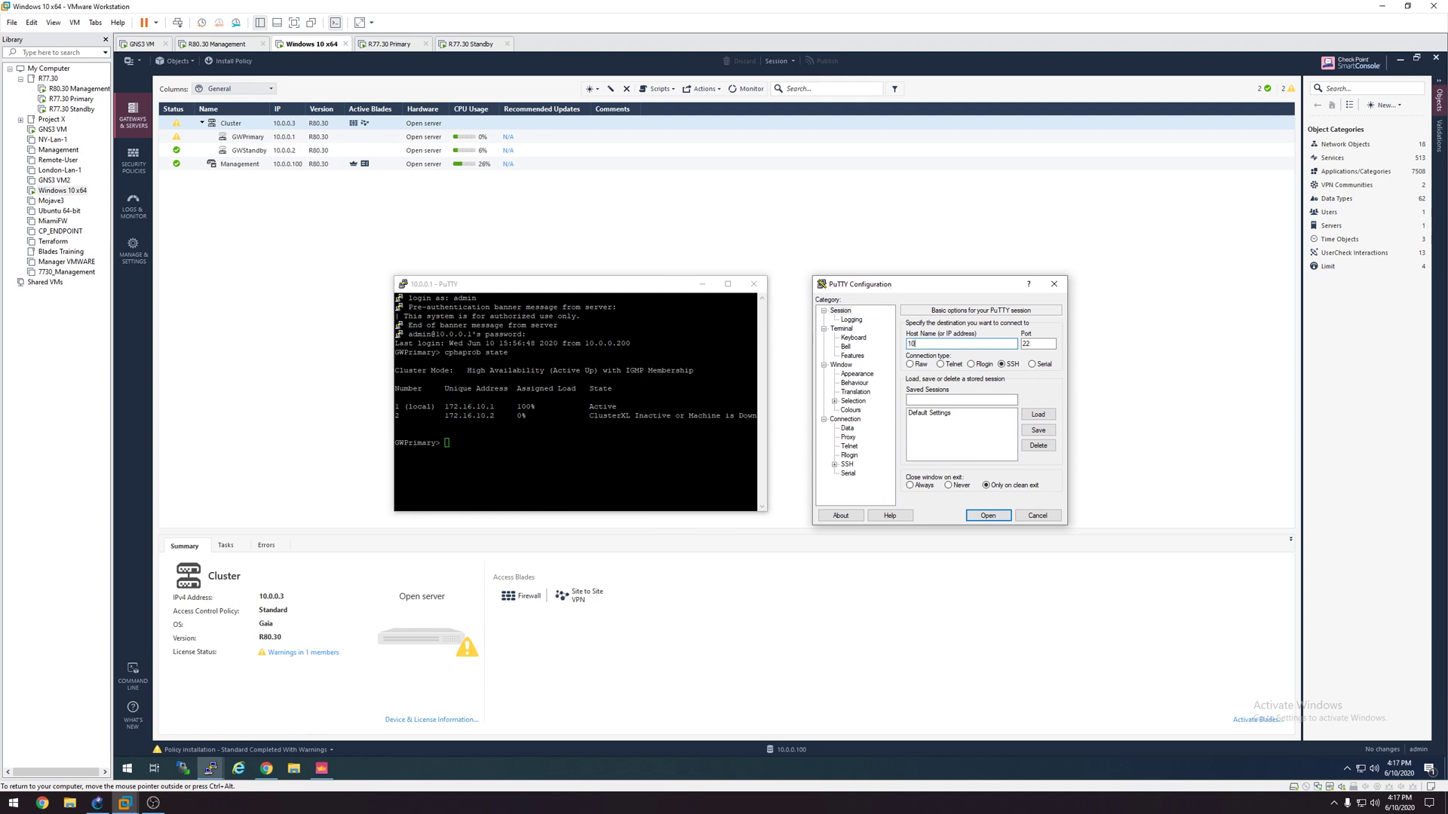
pyautogui.press('Return')
pyautogui.write('admin')
pyautogui.press('Return')
pyautogui.press('Return')
pyautogui.write('cphaprob state')
pyautogui.press('Return')
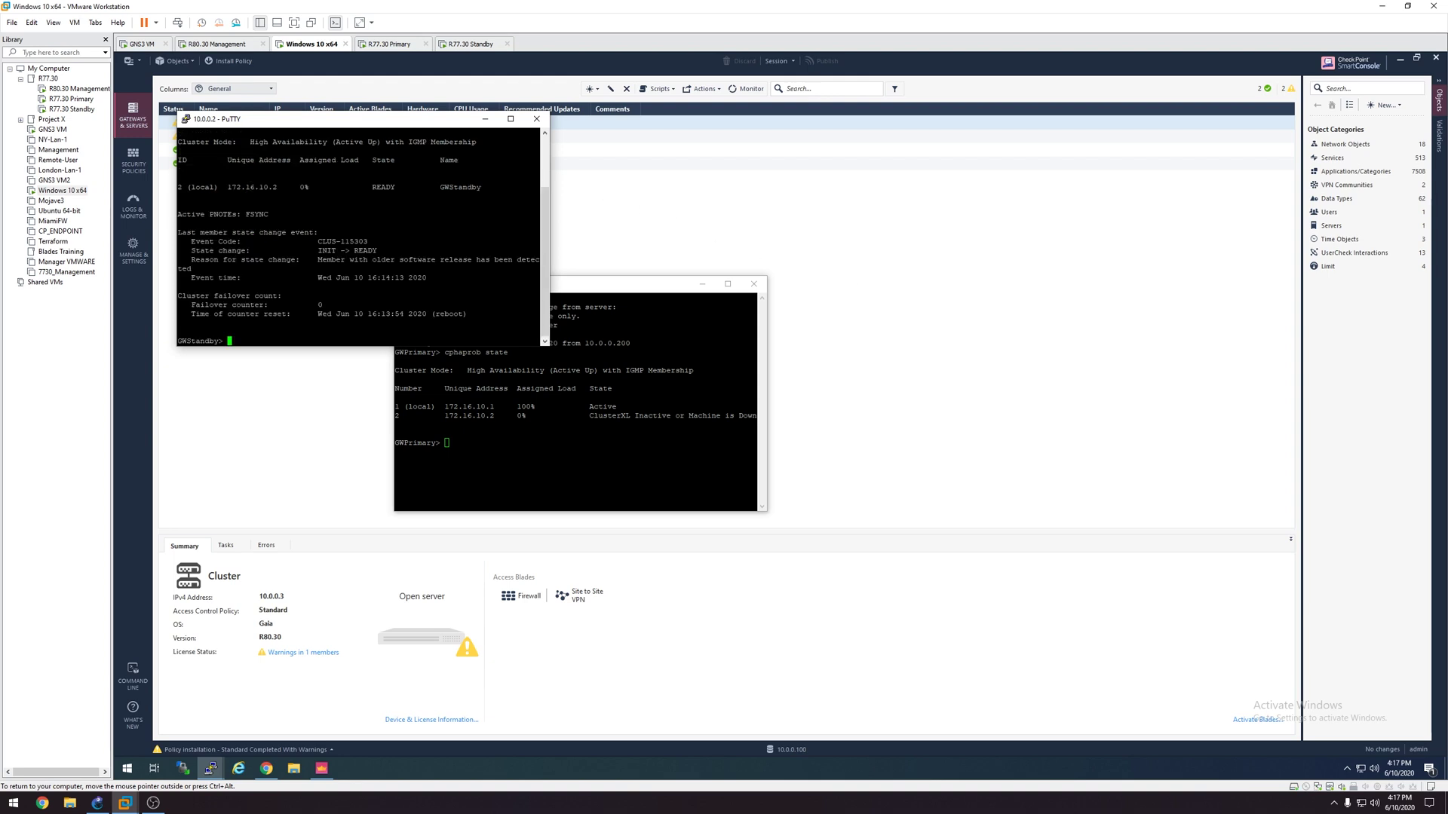
# Step: Arrange the GWPrimary and GWStandby terminals side by side
pyautogui.moveTo(391, 119); pyautogui.dragTo(897, 236)
pyautogui.moveTo(612, 284); pyautogui.dragTo(505, 257)
pyautogui.moveTo(830, 236); pyautogui.dragTo(831, 254)
pyautogui.moveTo(533, 255); pyautogui.dragTo(515, 254)
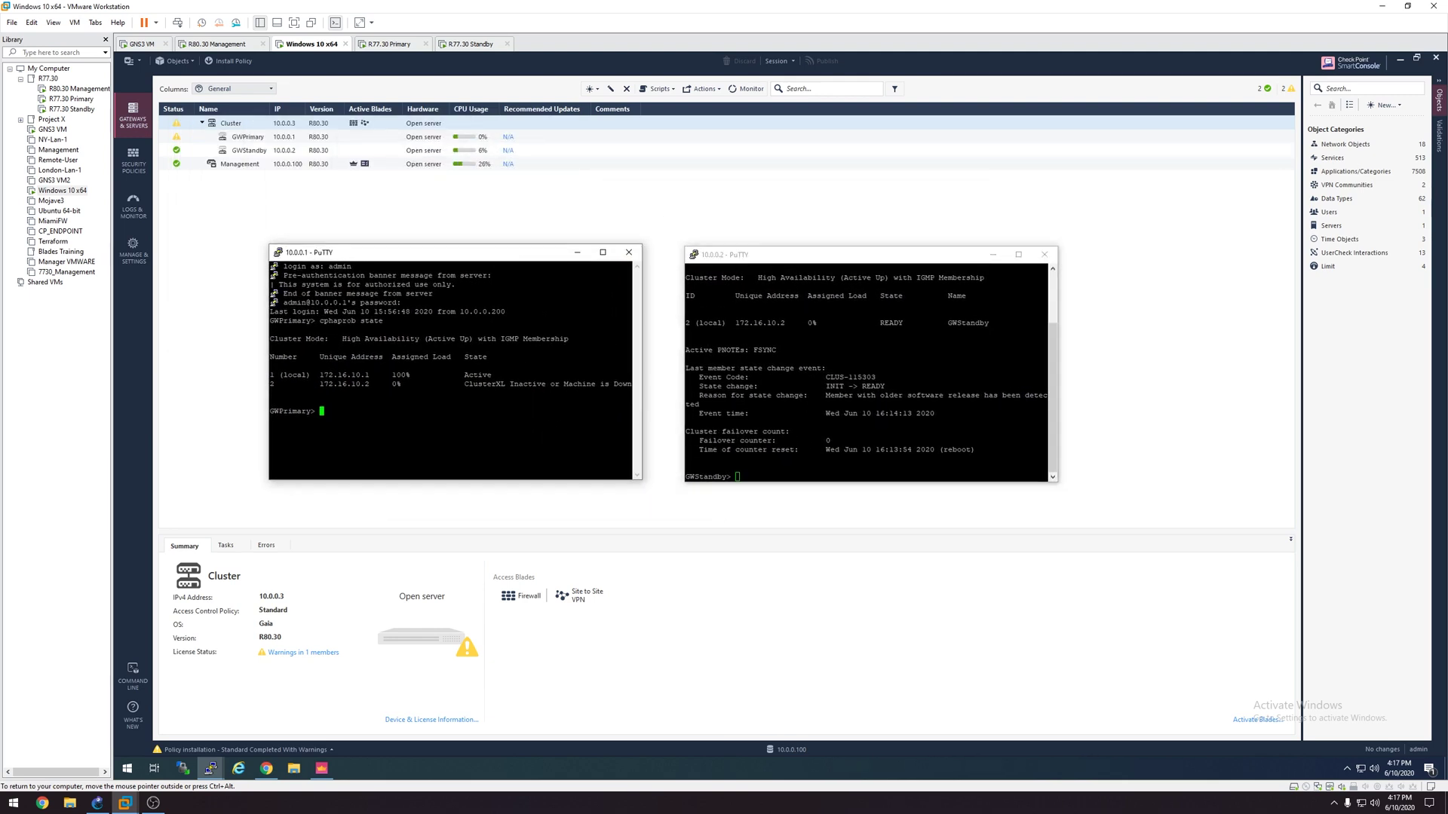
pyautogui.moveTo(643, 340); pyautogui.dragTo(673, 339)
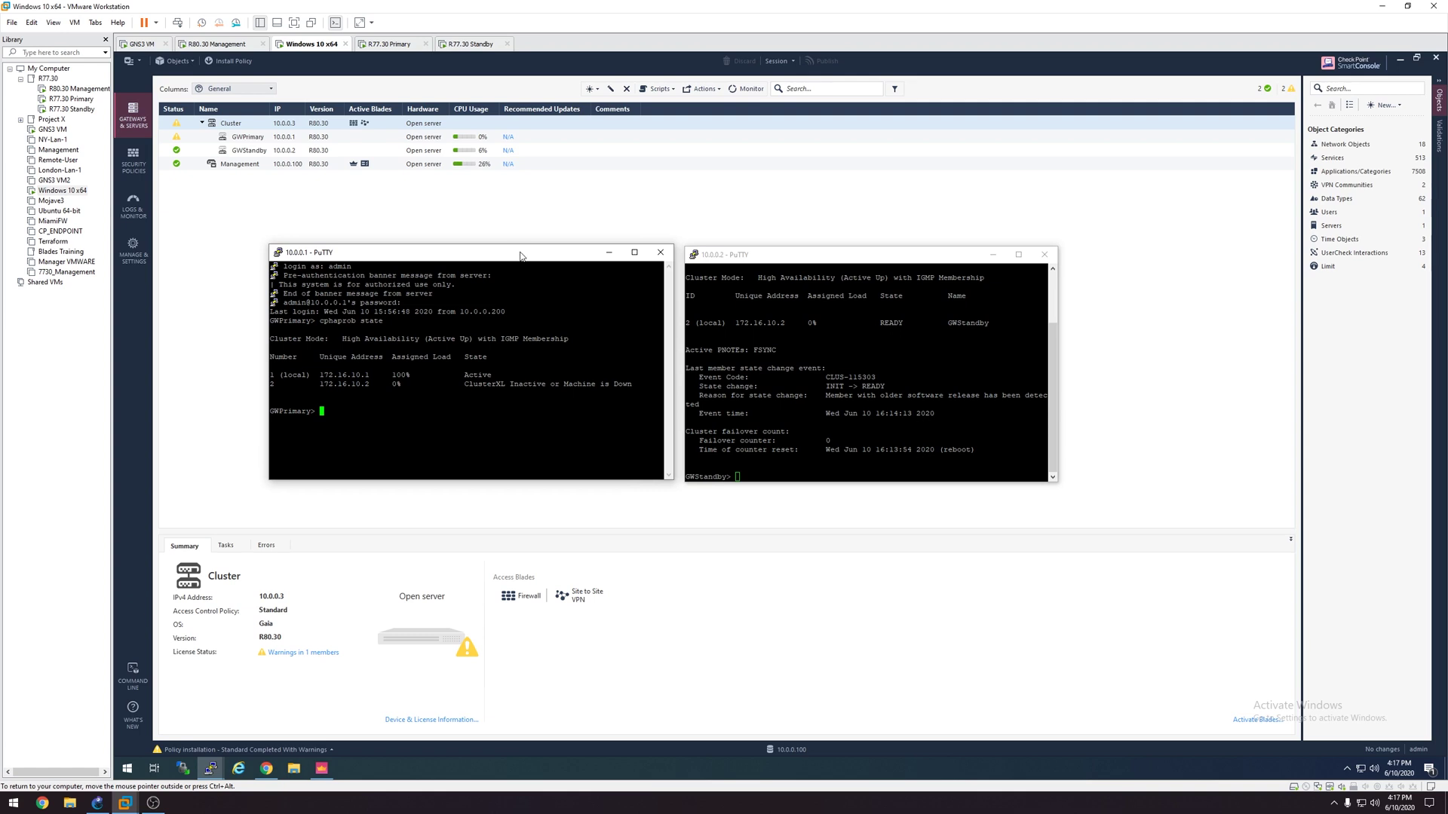
pyautogui.moveTo(521, 254); pyautogui.dragTo(497, 254)
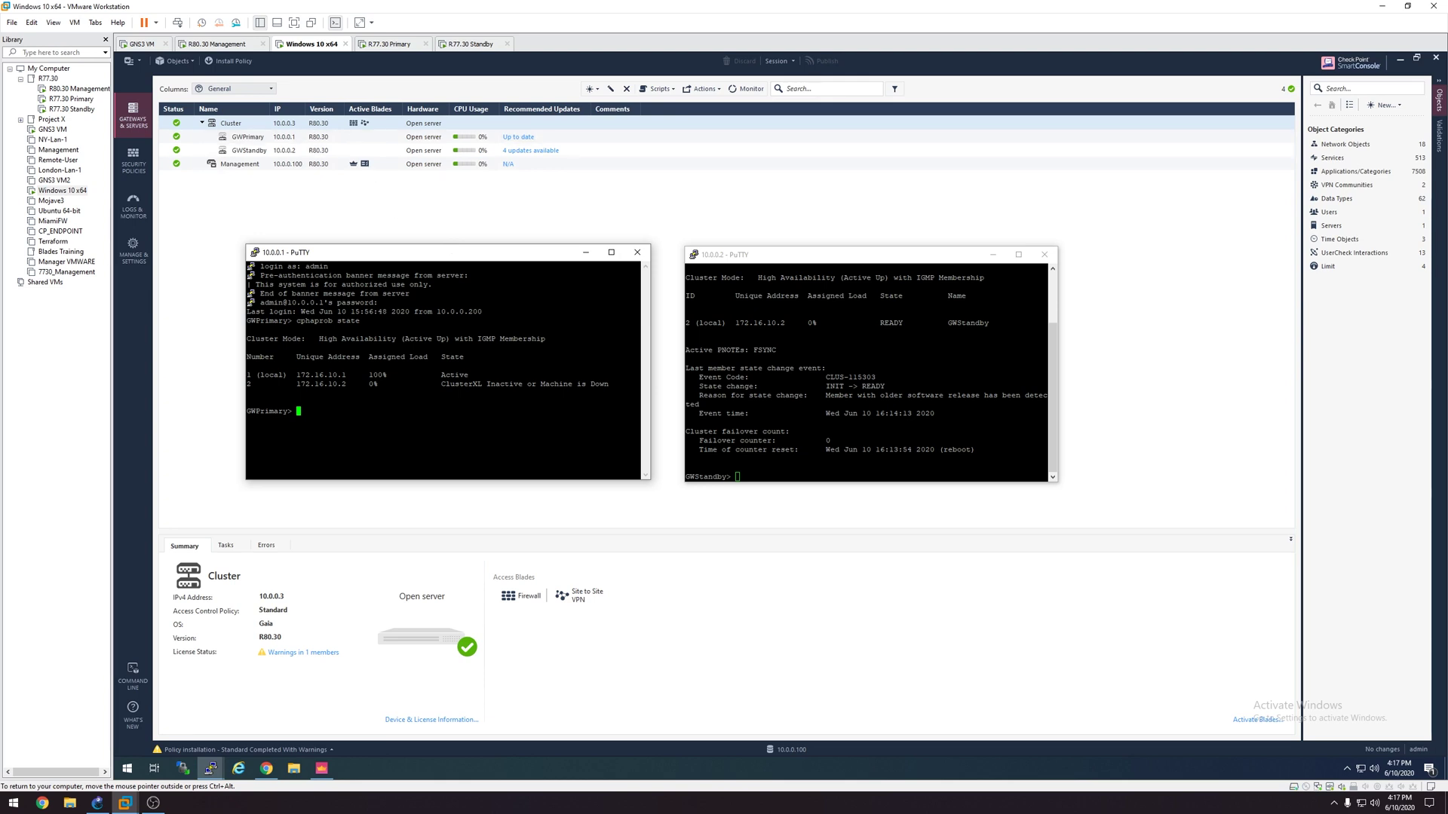
# Step: Rerun cphaprob state to compare both gateways, then enter cpstop on GWPrimary
pyautogui.press('Up')
pyautogui.press('Return')
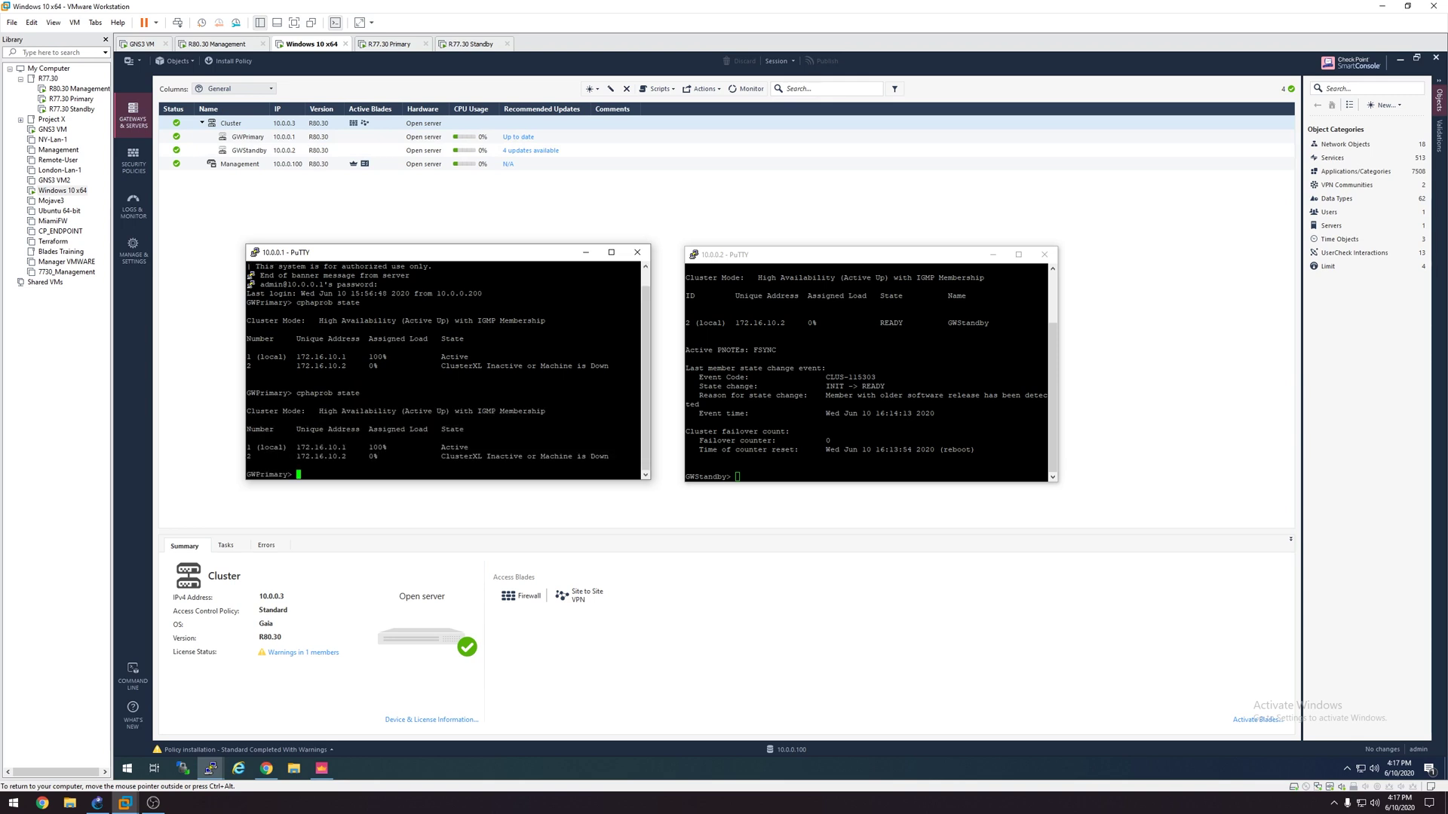
pyautogui.click(738, 476)
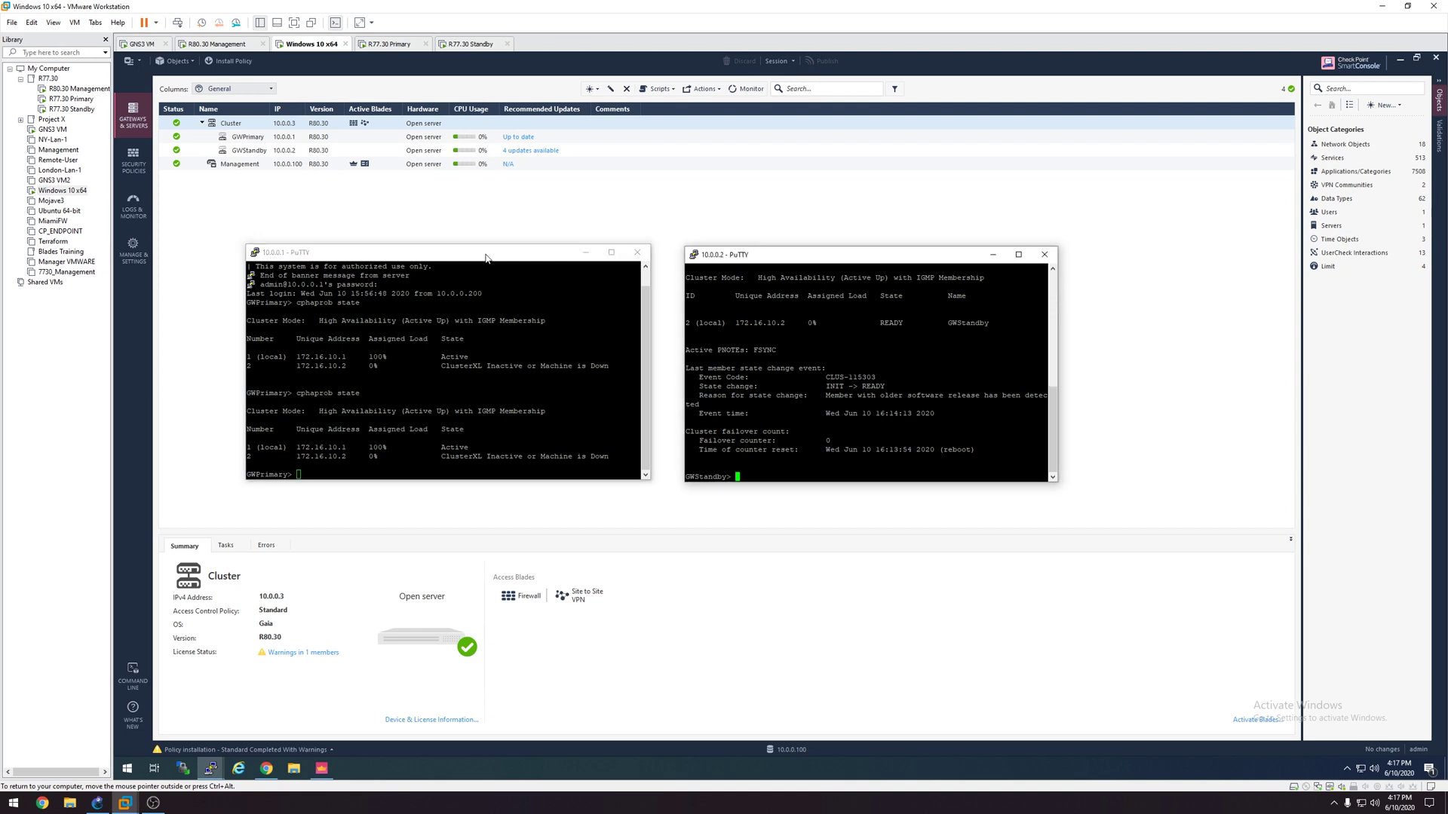
pyautogui.moveTo(485, 258); pyautogui.dragTo(489, 251)
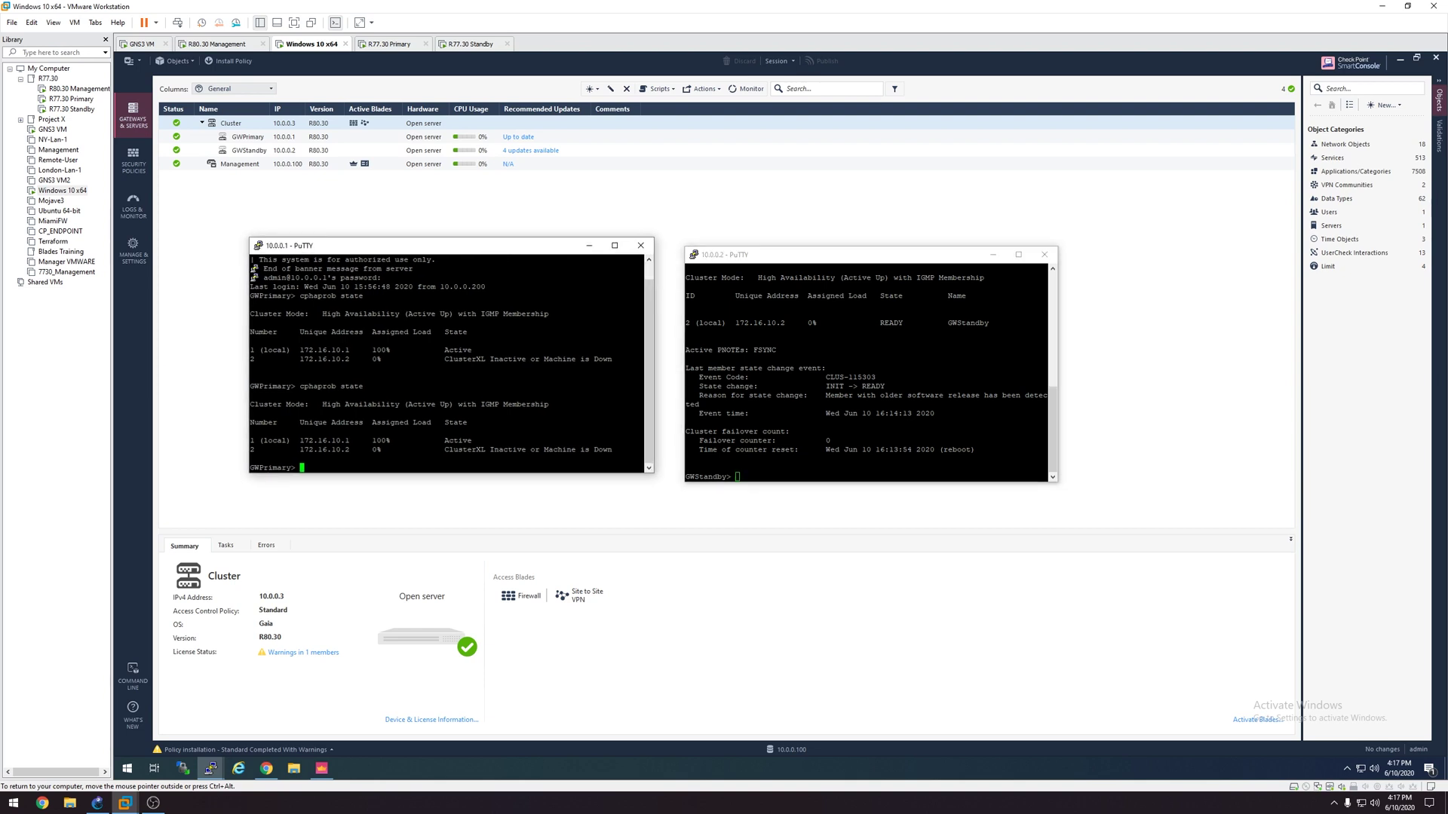
pyautogui.press('Up')
pyautogui.press('Return')
pyautogui.write('cpstop')
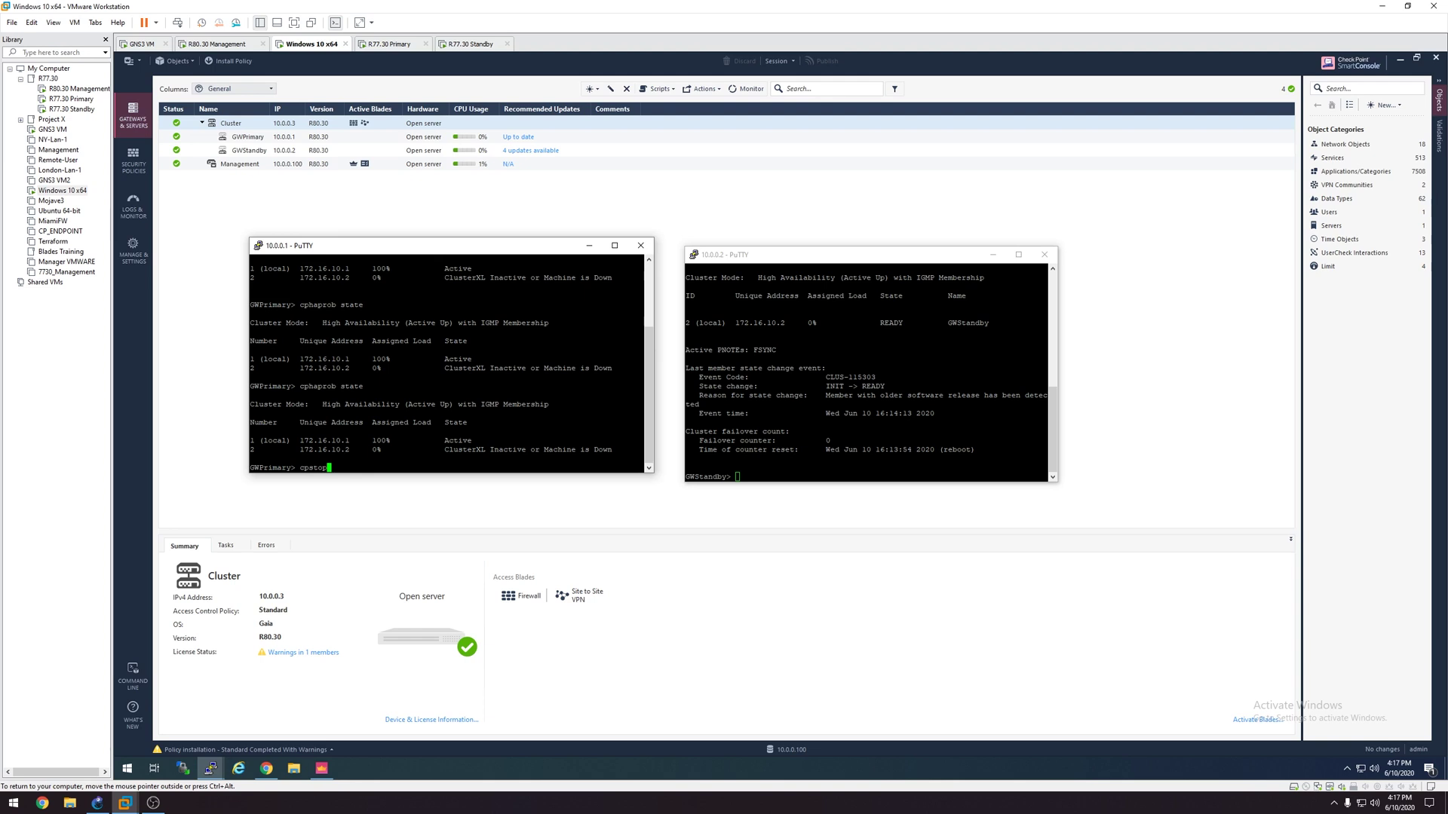
# Step: Run cpstop on GWPrimary and confirm with cphaprob state that GWStandby shows ACTIVE(!) at 100%
pyautogui.press('Return')
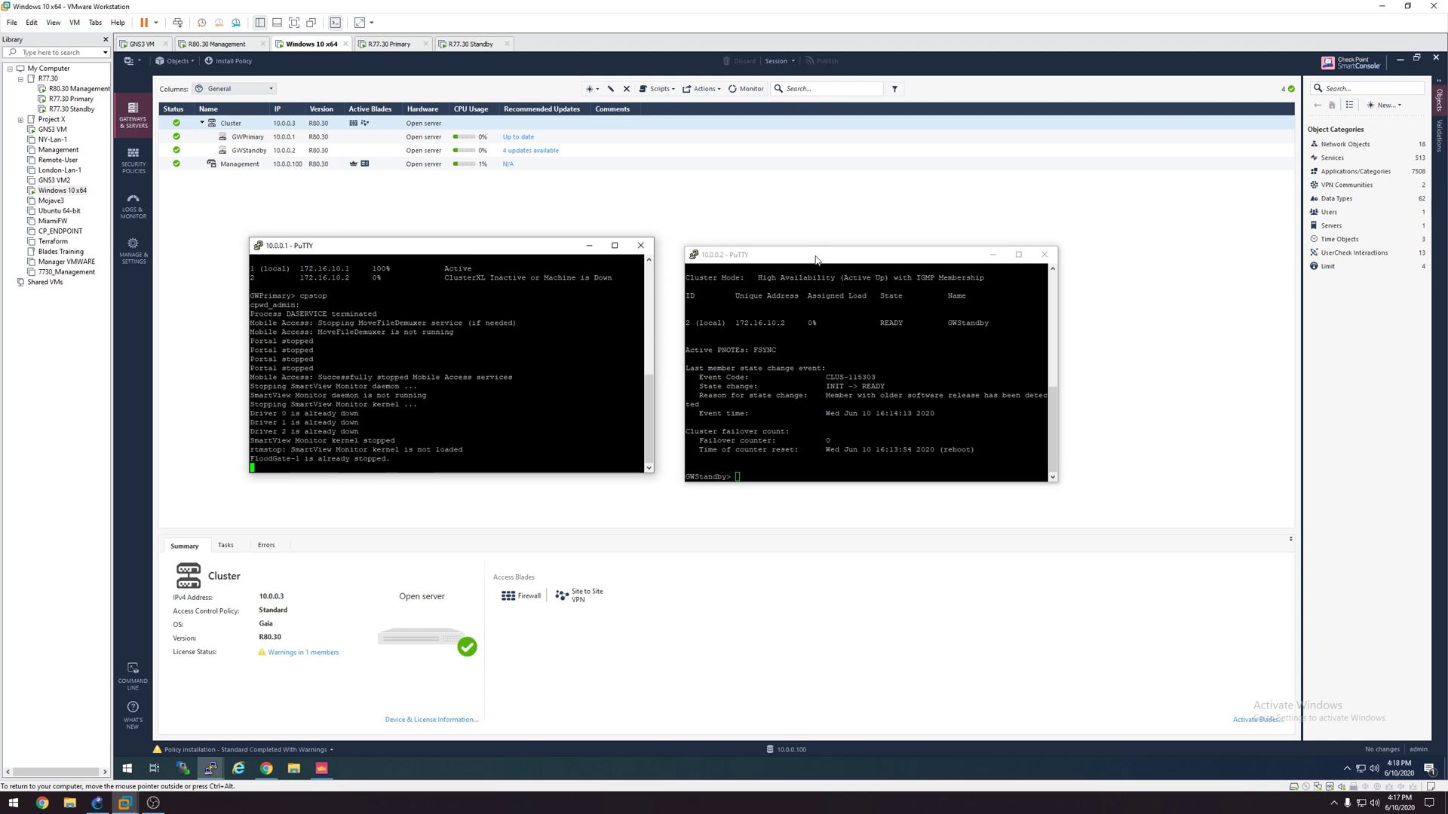
pyautogui.moveTo(820, 254); pyautogui.dragTo(821, 241)
pyautogui.write('cphaprob state')
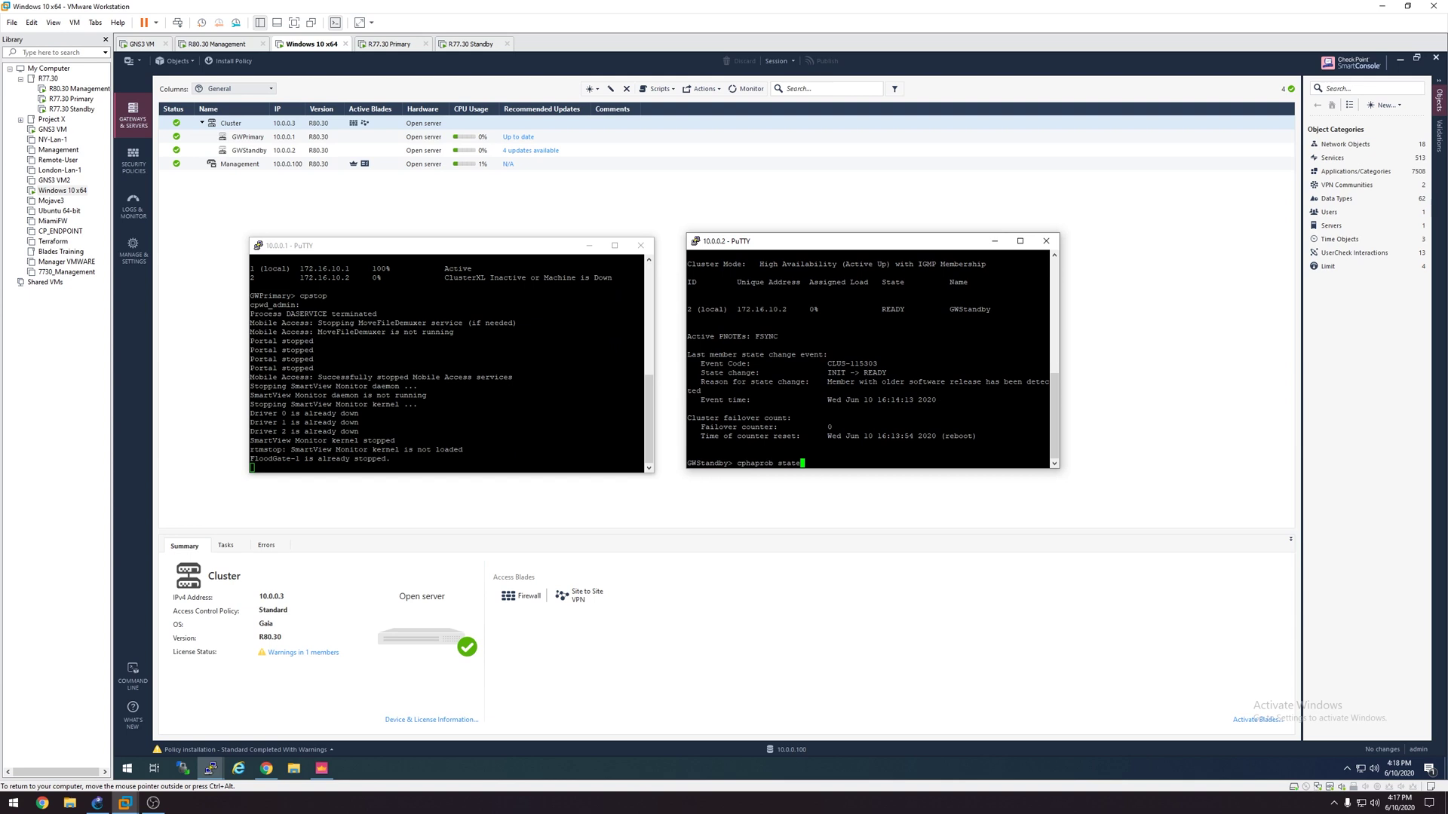
pyautogui.press('BackSpace')
pyautogui.press('BackSpace')
pyautogui.press('BackSpace')
pyautogui.press('BackSpace')
pyautogui.press('BackSpace')
pyautogui.press('BackSpace')
pyautogui.press('BackSpace')
pyautogui.press('BackSpace')
pyautogui.press('BackSpace')
pyautogui.press('BackSpace')
pyautogui.press('BackSpace')
pyautogui.press('BackSpace')
pyautogui.press('BackSpace')
pyautogui.press('BackSpace')
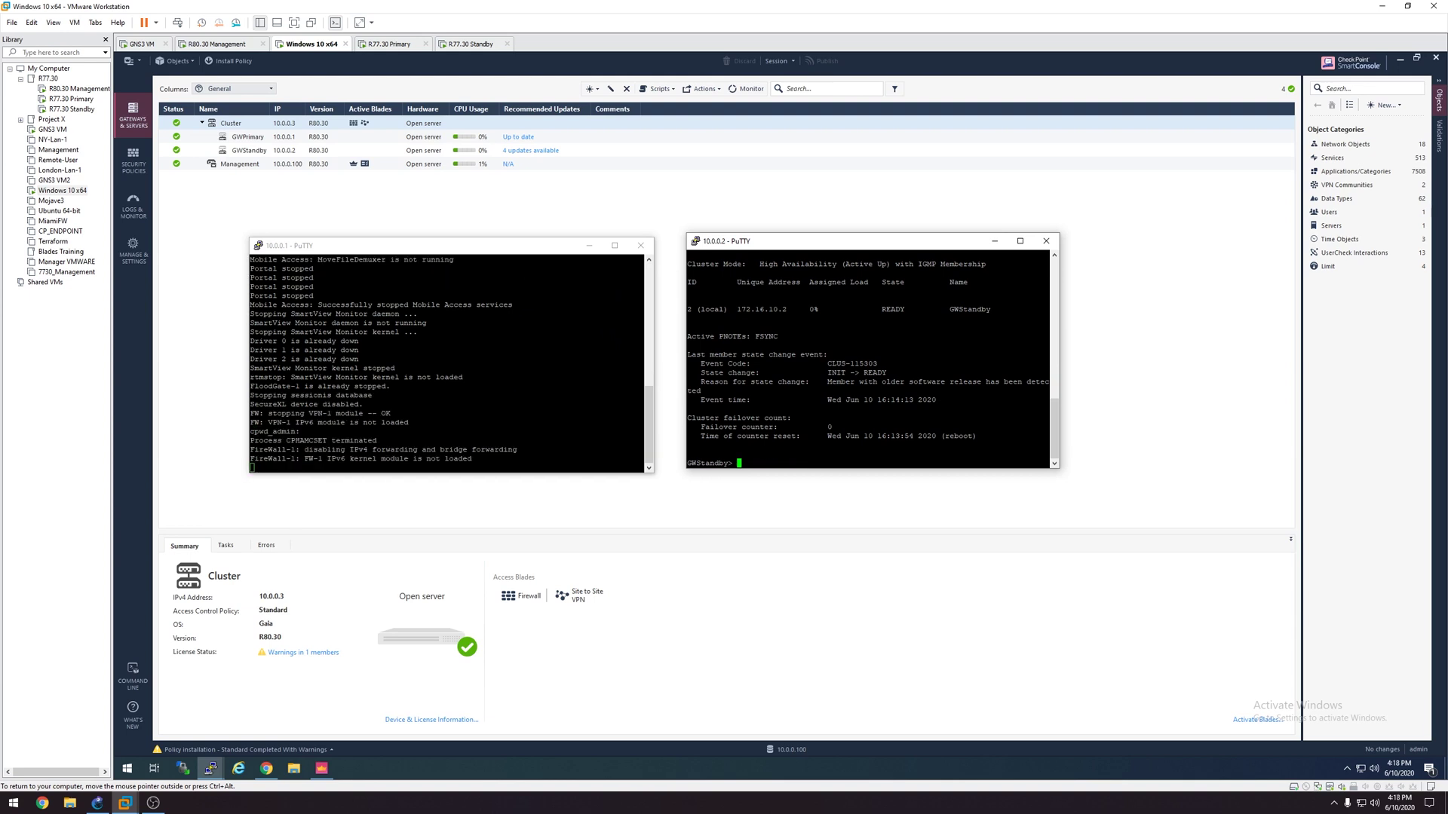
pyautogui.press('Up')
pyautogui.press('Return')
pyautogui.moveTo(921, 309); pyautogui.dragTo(877, 310)
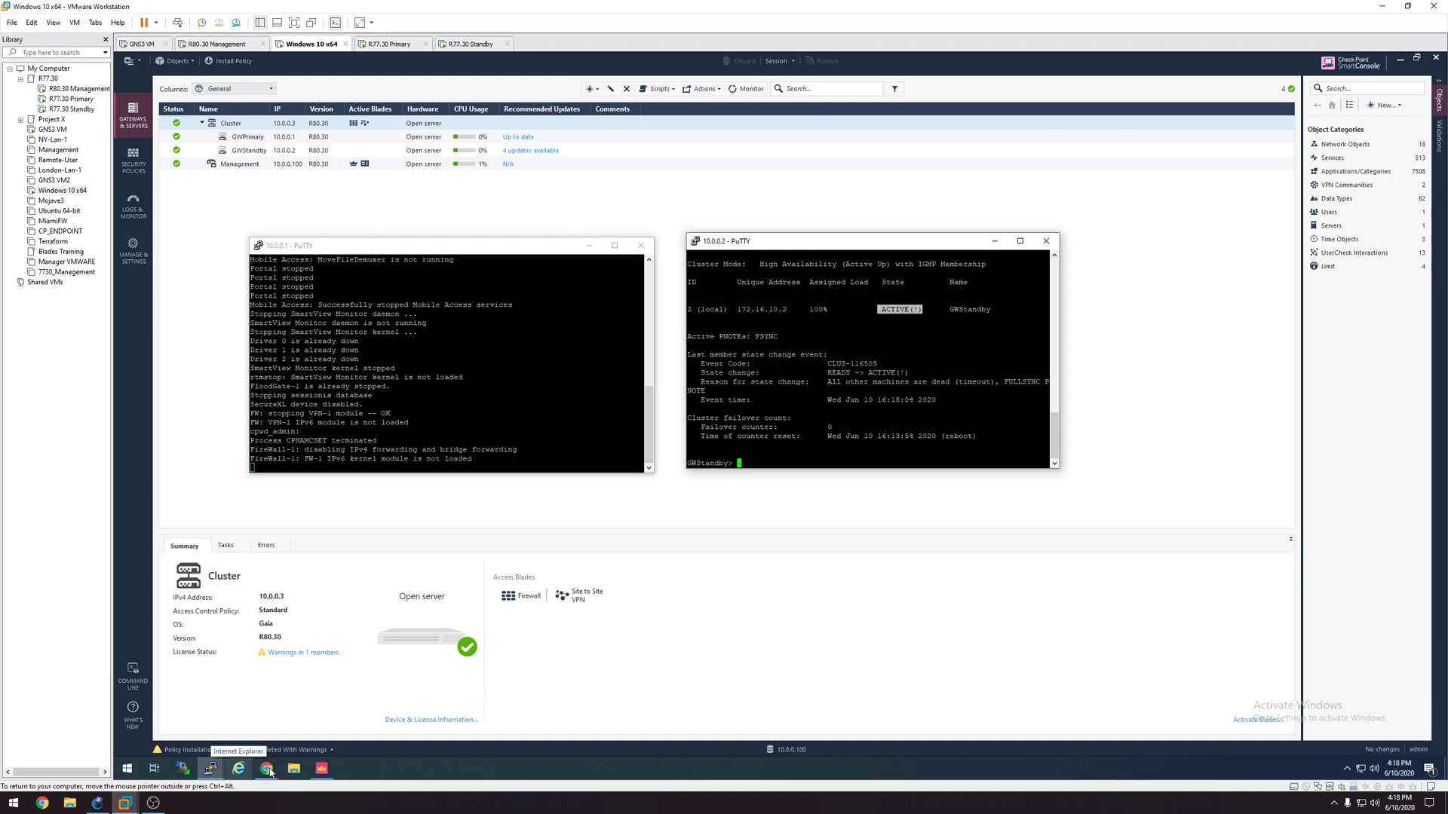
# Step: Load Netflix and cnn.com in new tabs to test browsing, then close both tabs
pyautogui.click(268, 770)
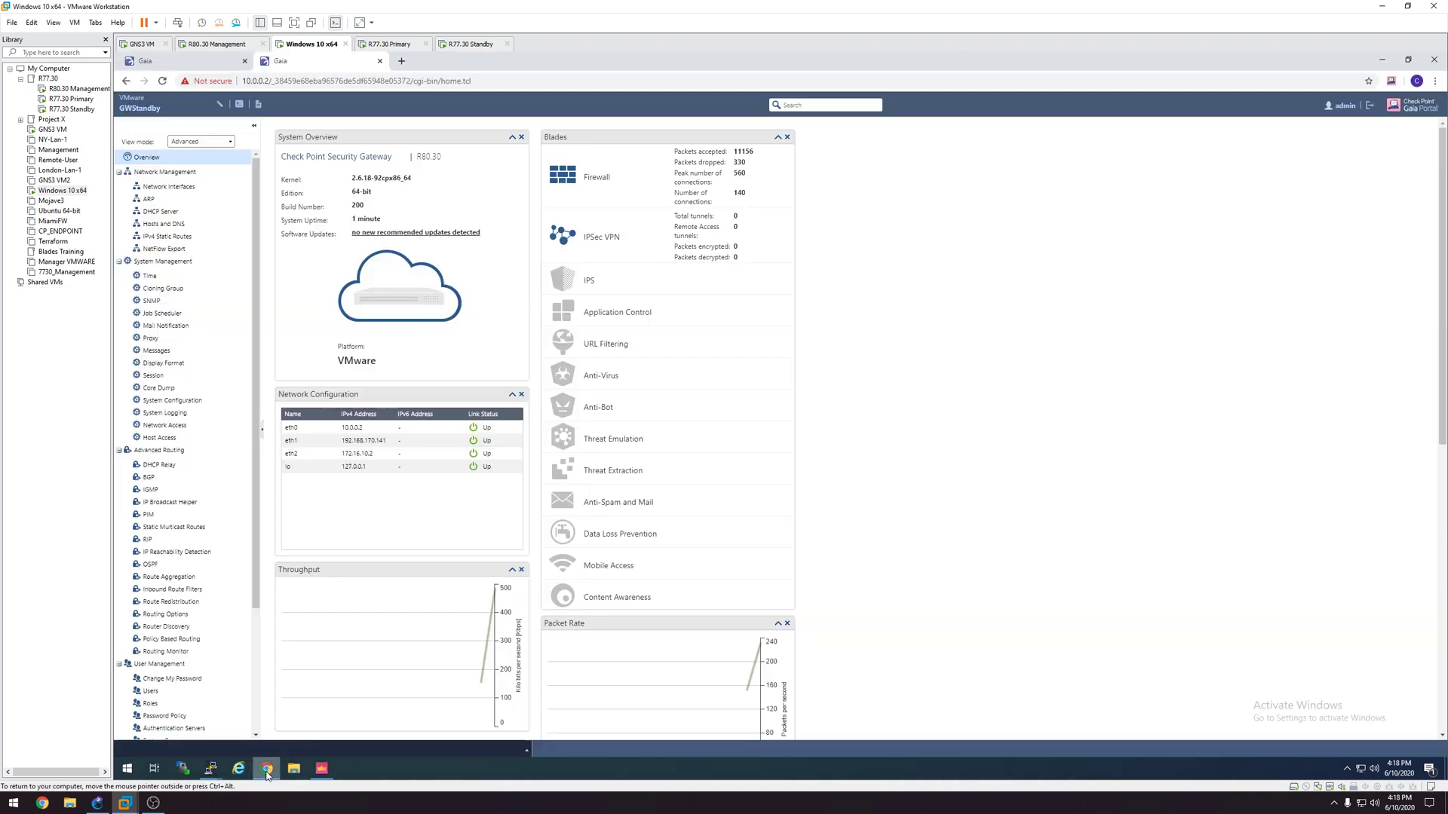
pyautogui.click(402, 62)
pyautogui.click(907, 332)
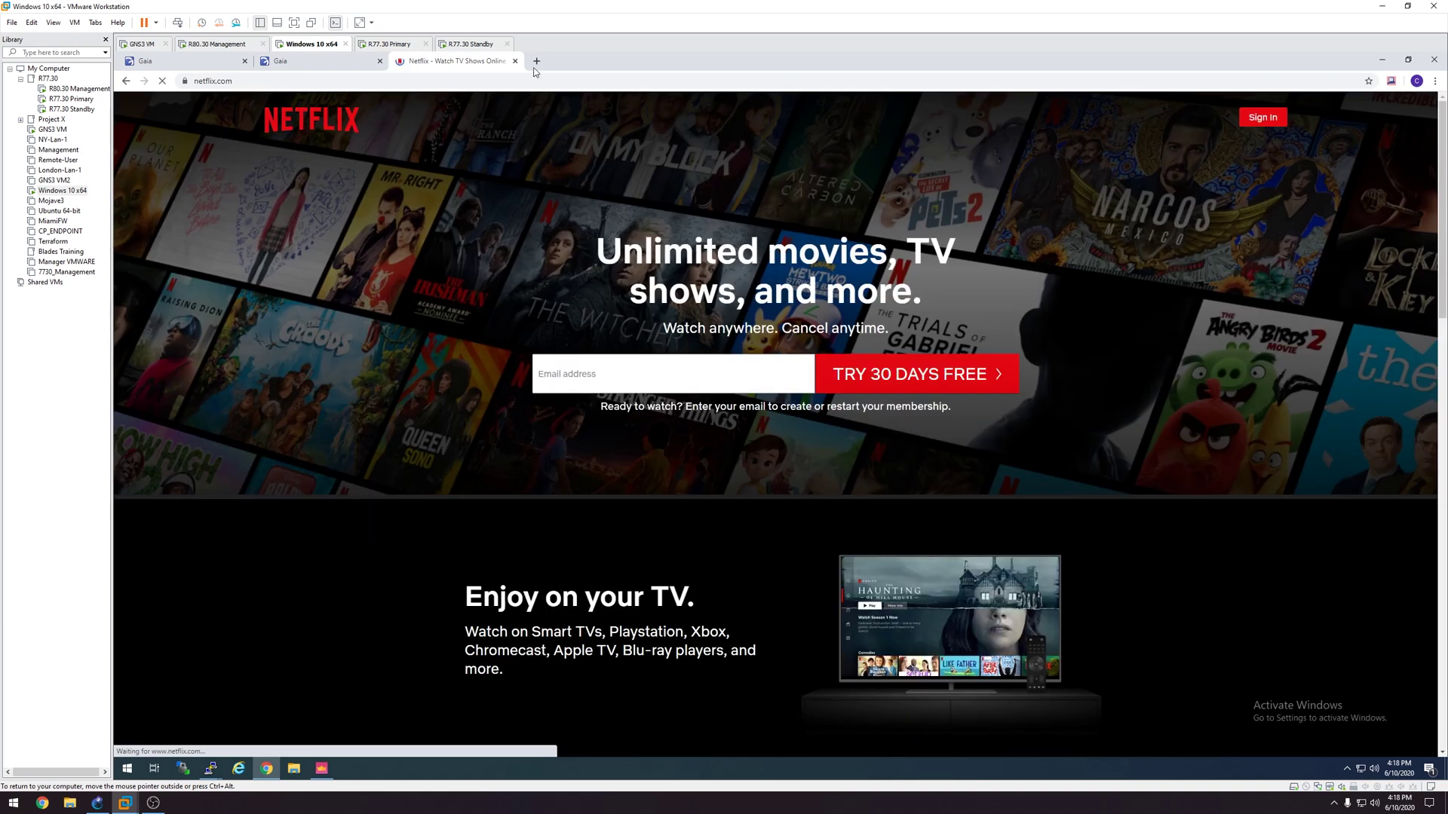
pyautogui.click(536, 61)
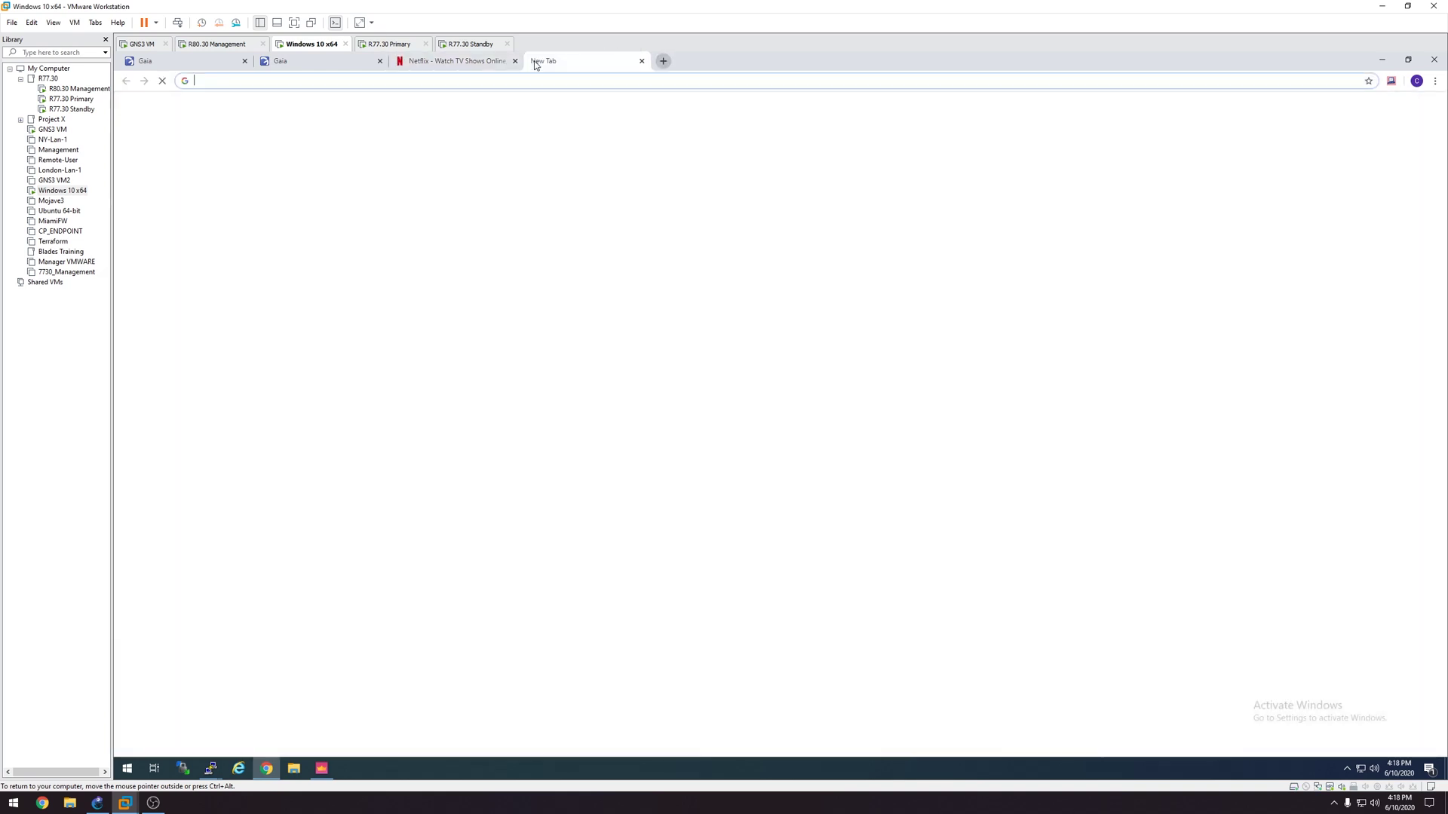
pyautogui.write('cnn.com')
pyautogui.press('Return')
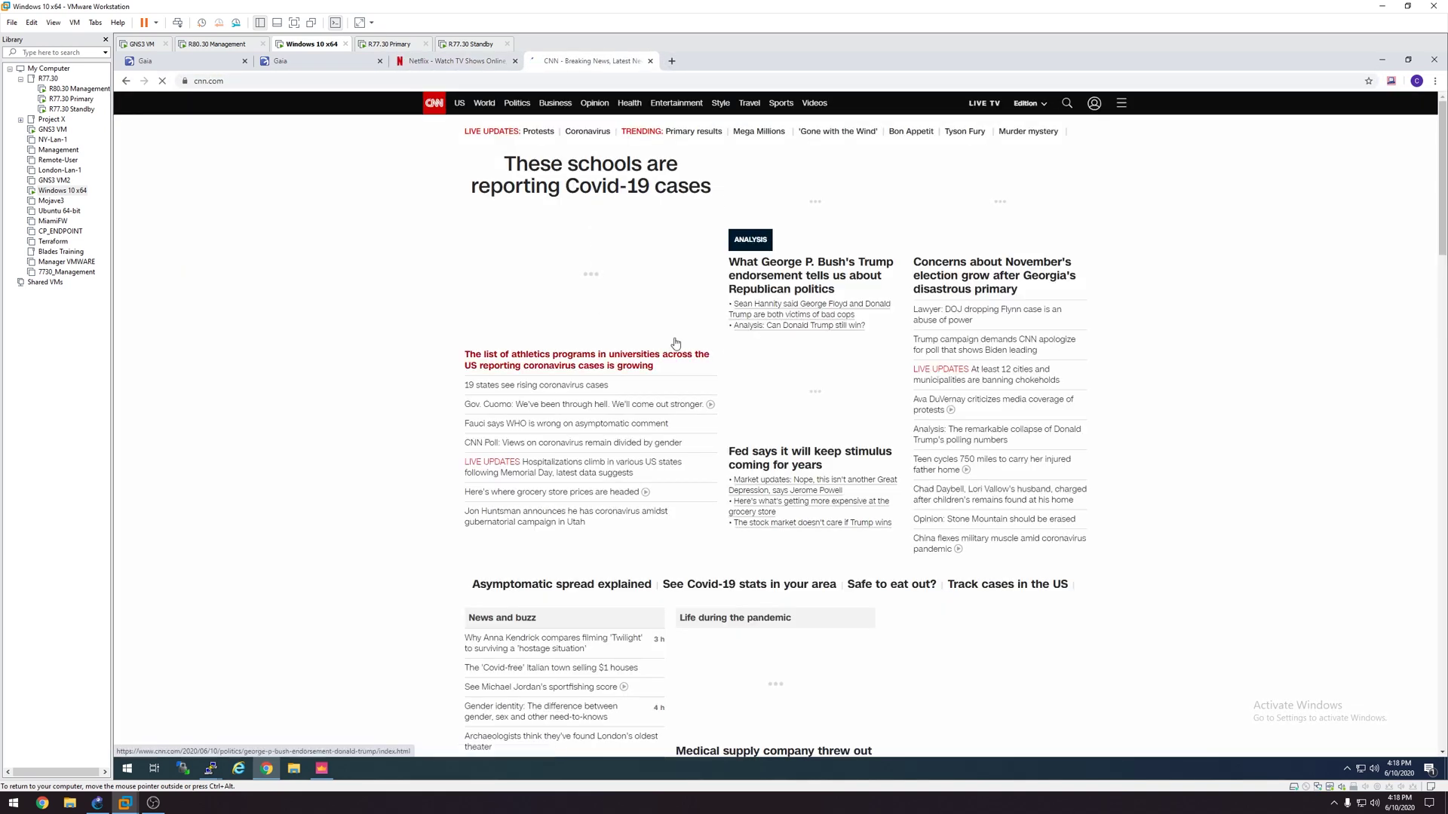
pyautogui.click(649, 61)
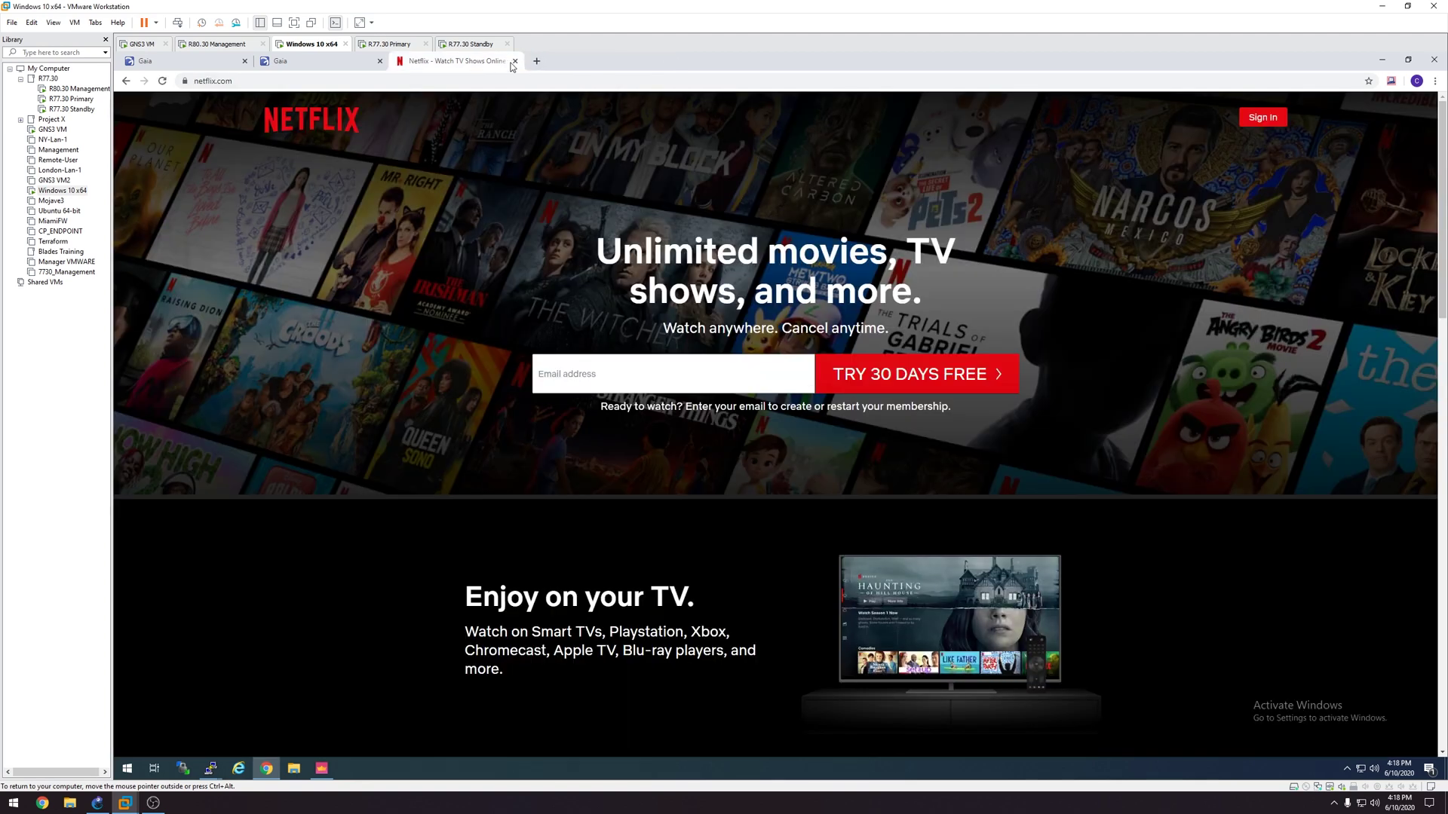
pyautogui.click(514, 61)
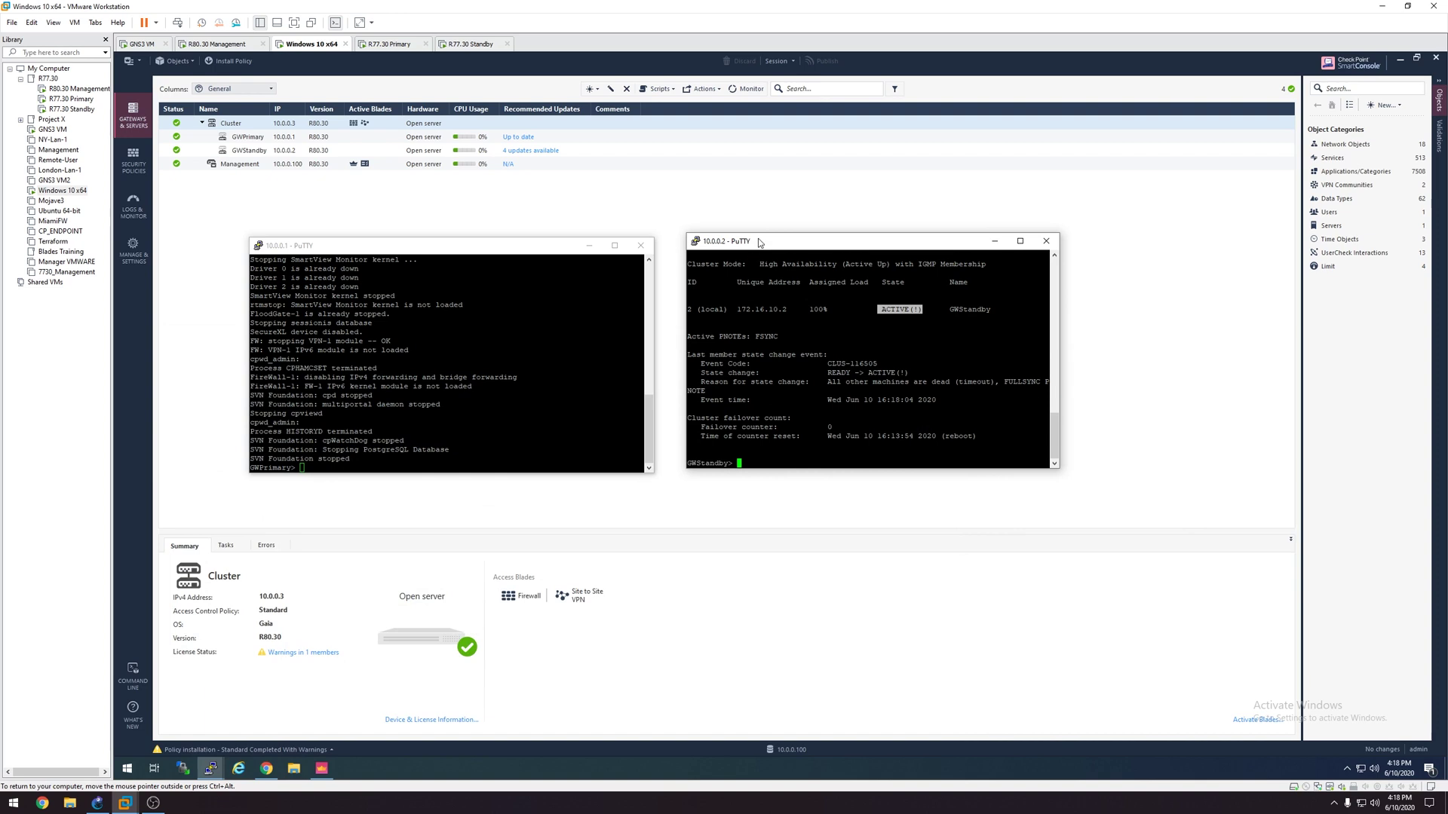
# Step: Close the 10.0.0.1 and 10.0.0.2 PuTTY sessions, confirming each exit, and restore Chrome
pyautogui.moveTo(759, 242); pyautogui.dragTo(754, 257)
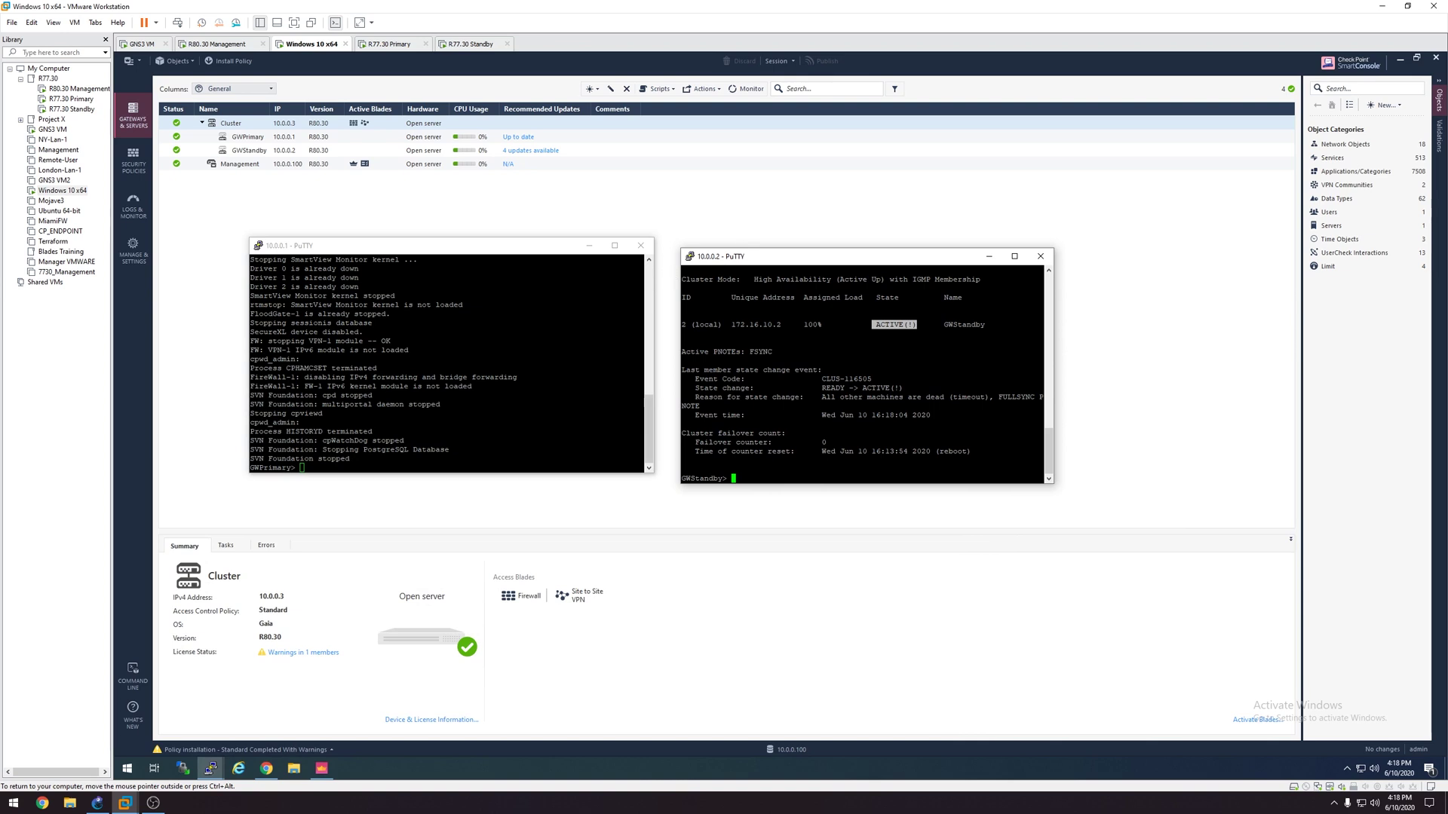
pyautogui.moveTo(342, 247); pyautogui.dragTo(342, 250)
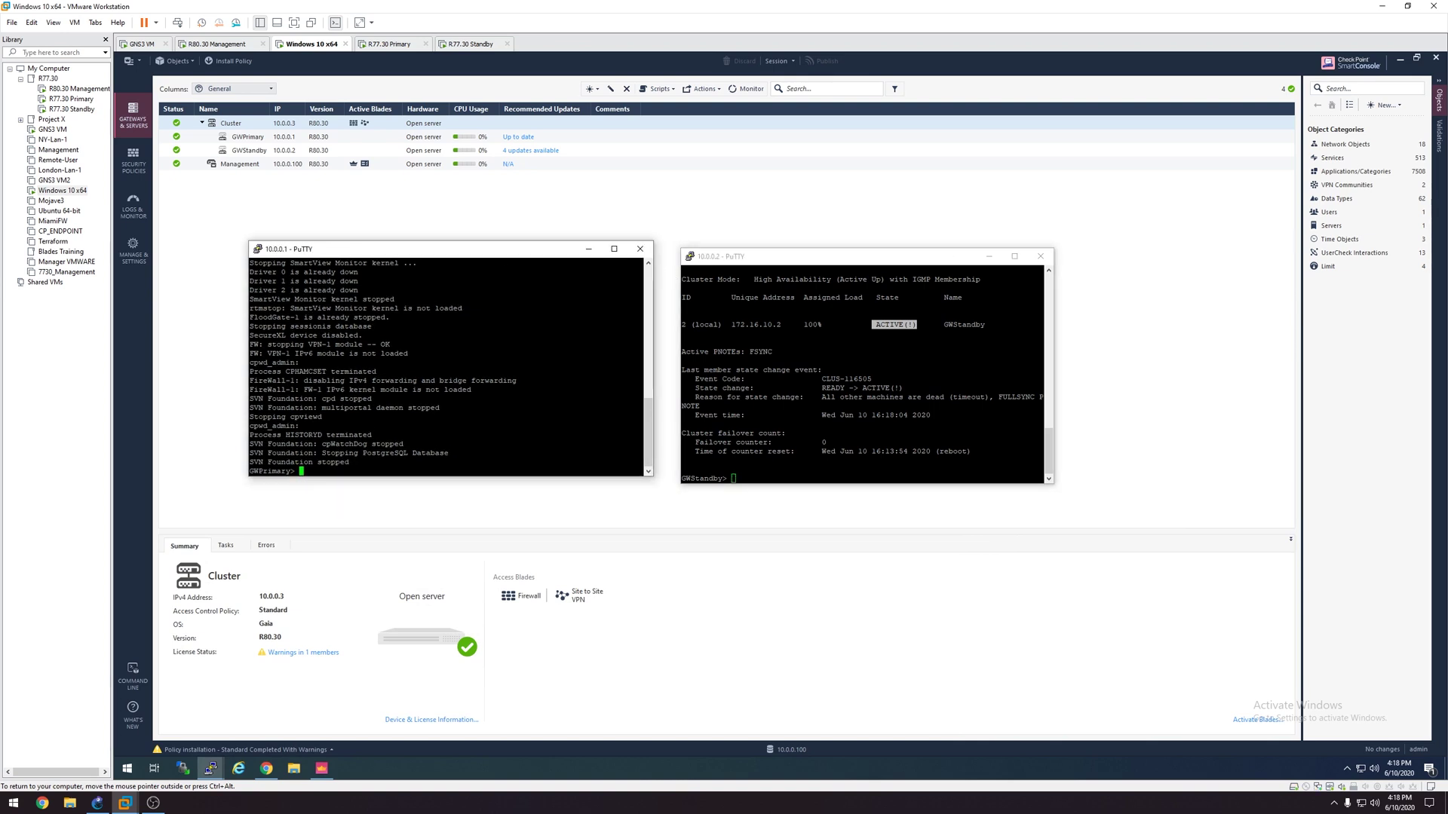
pyautogui.click(641, 248)
pyautogui.click(799, 450)
pyautogui.click(1041, 256)
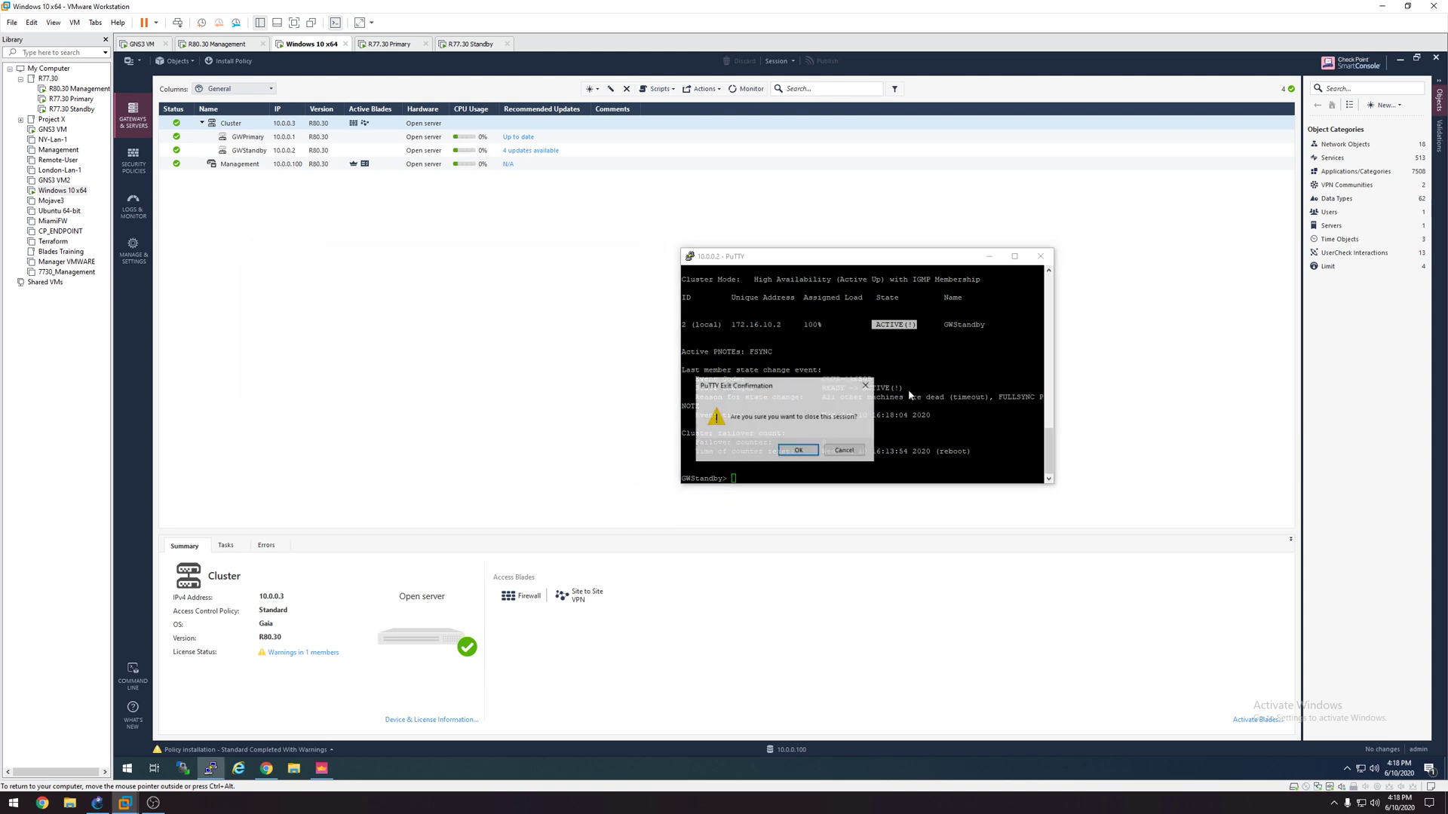
pyautogui.click(796, 448)
pyautogui.click(266, 768)
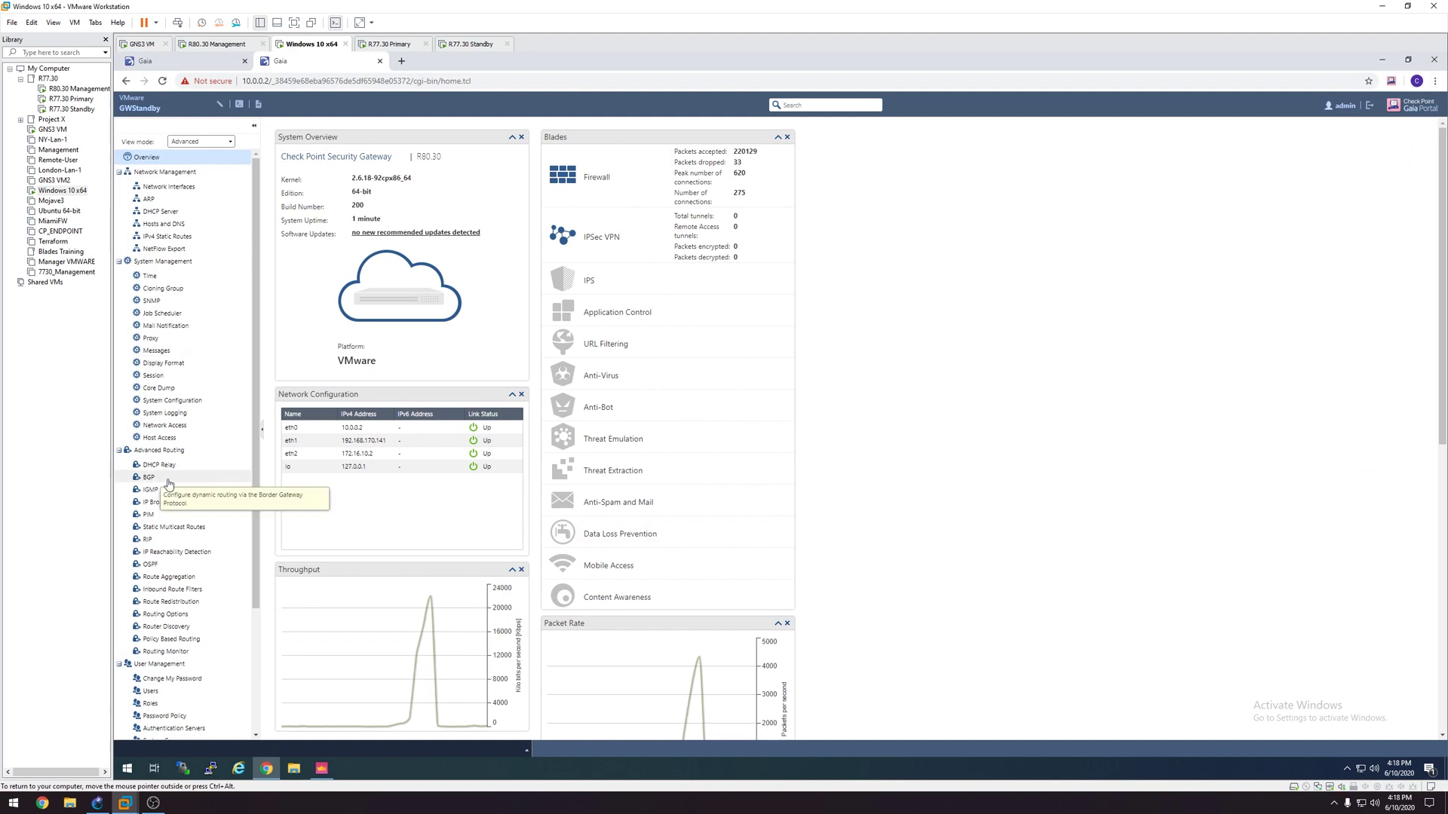
# Step: Log into the GWPrimary portal at 10.0.0.1 and go to Upgrades (CPUSE) > Status and Actions
pyautogui.click(379, 60)
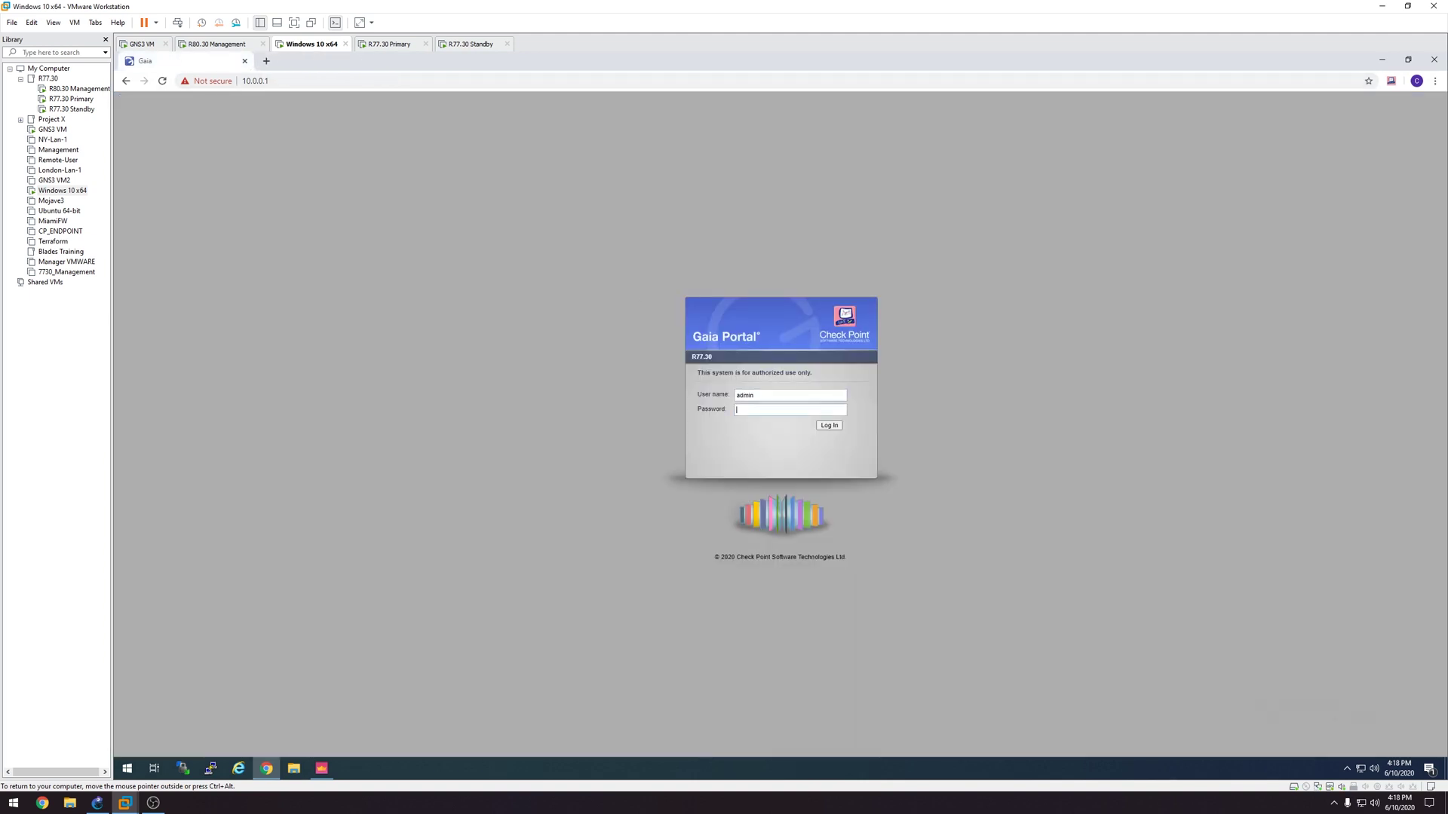
pyautogui.press('Return')
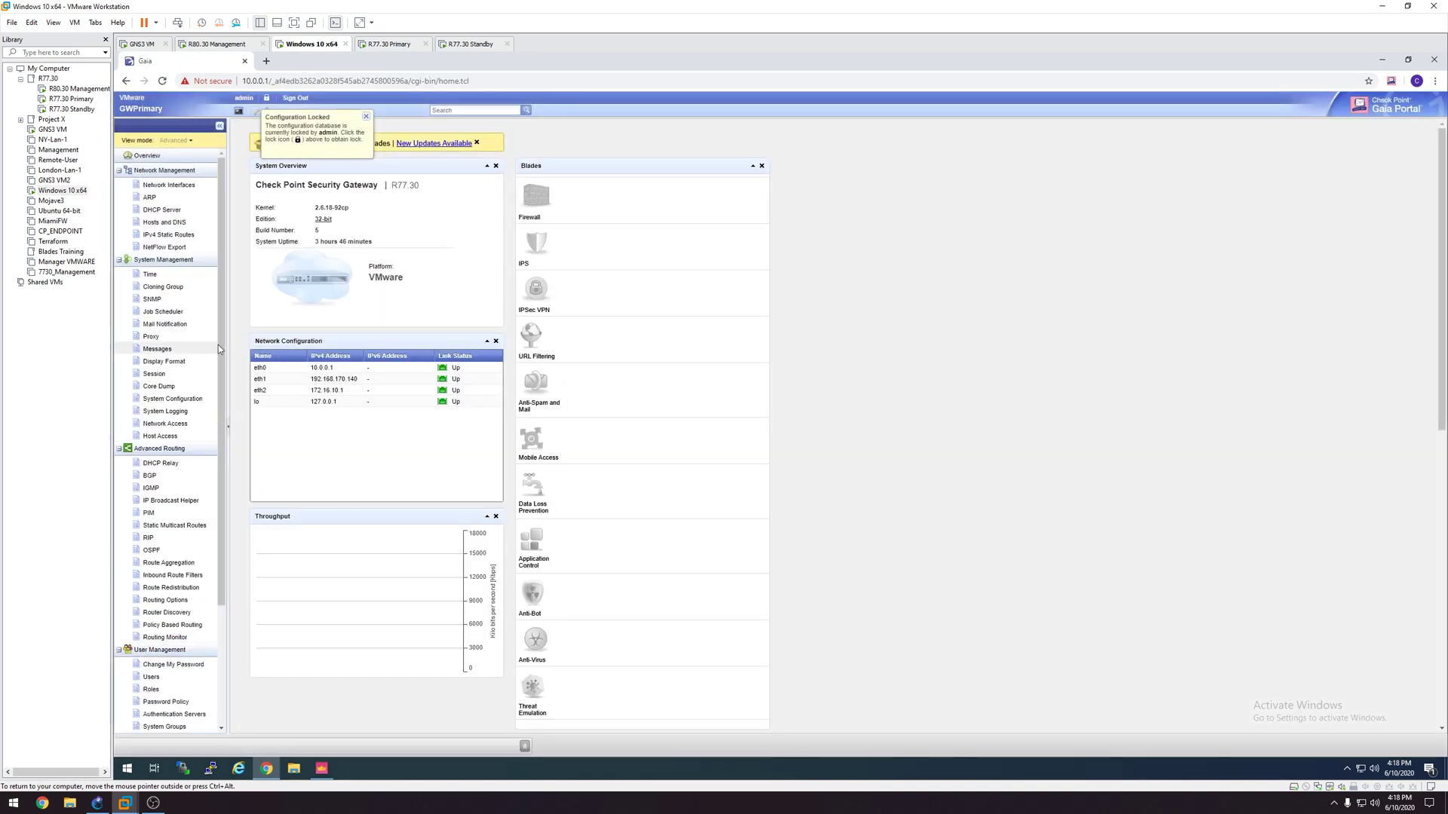
pyautogui.scroll(-2, 222, 345)
pyautogui.click(166, 716)
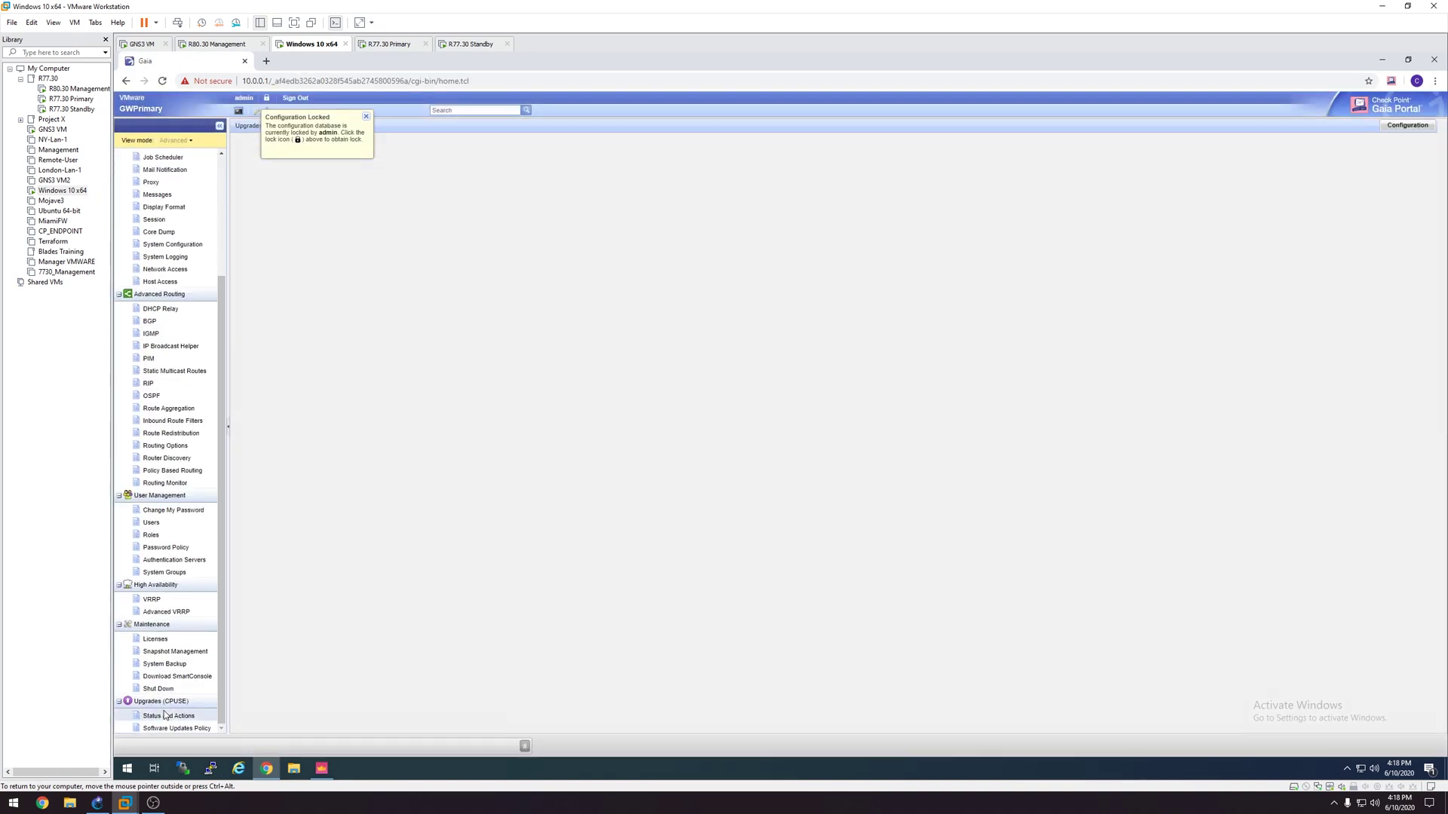
# Step: Take over the configuration lock and select the R80.30 fresh install and upgrade package
pyautogui.click(365, 118)
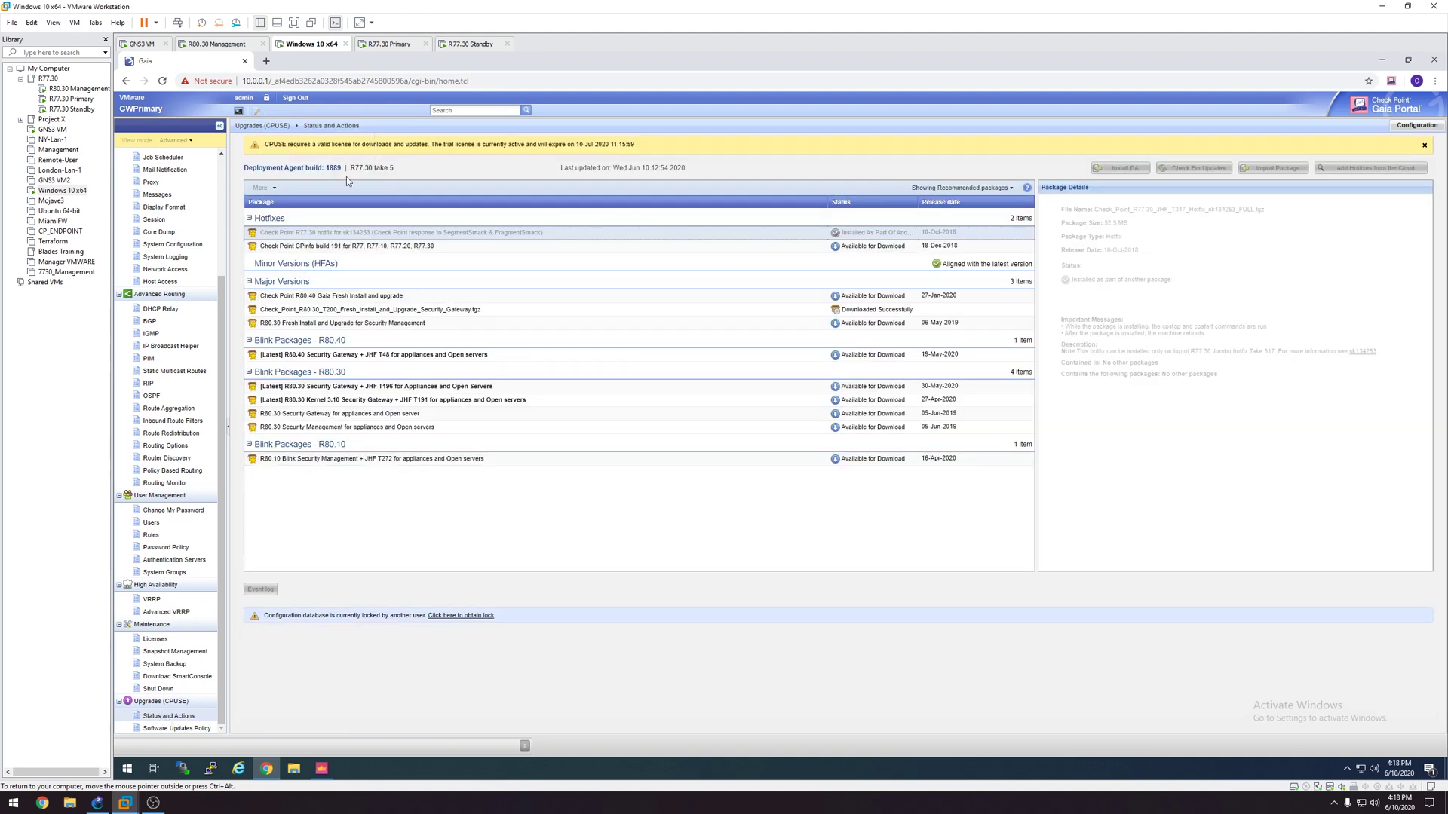
pyautogui.click(266, 99)
pyautogui.click(757, 446)
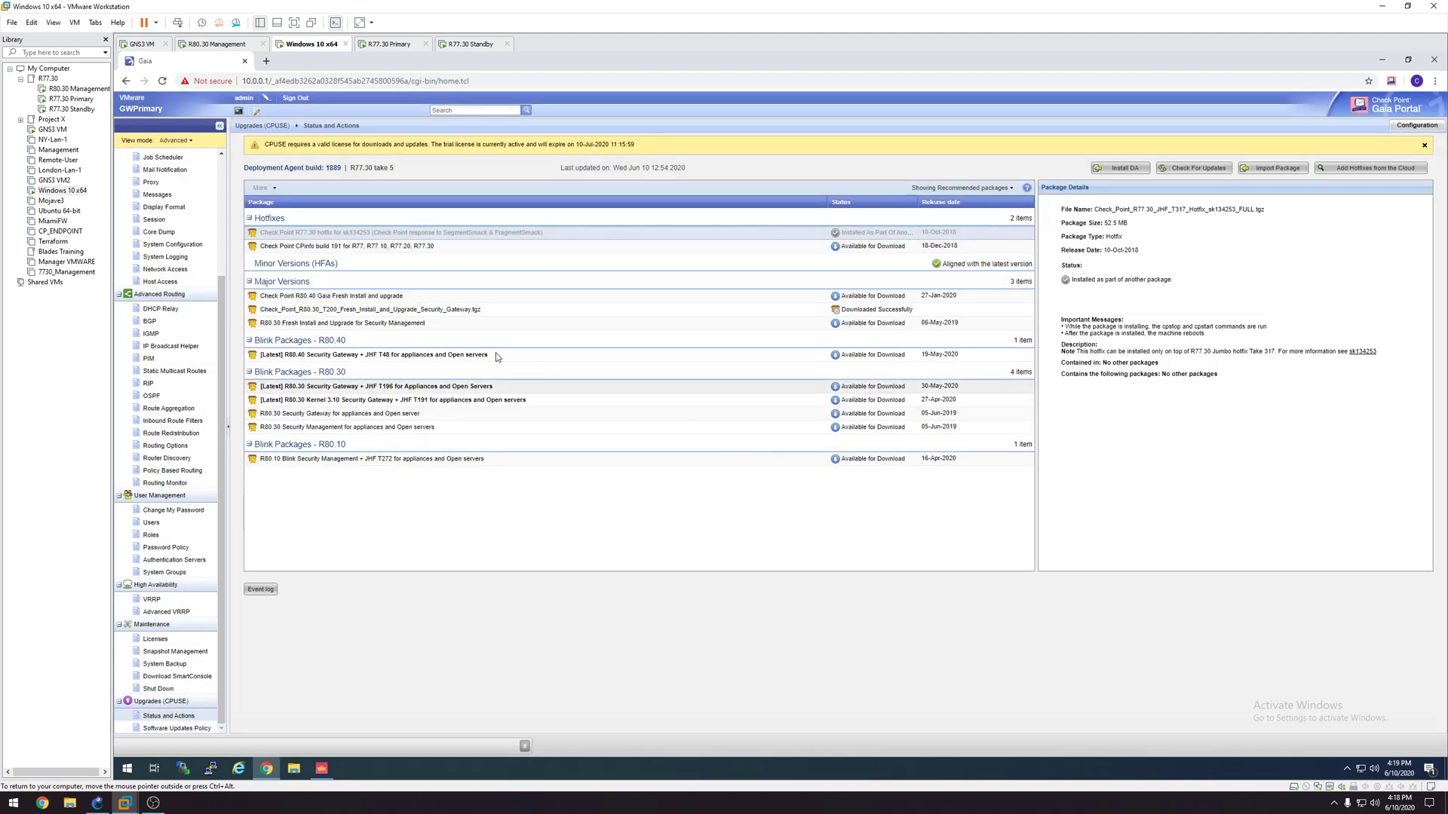
pyautogui.click(441, 310)
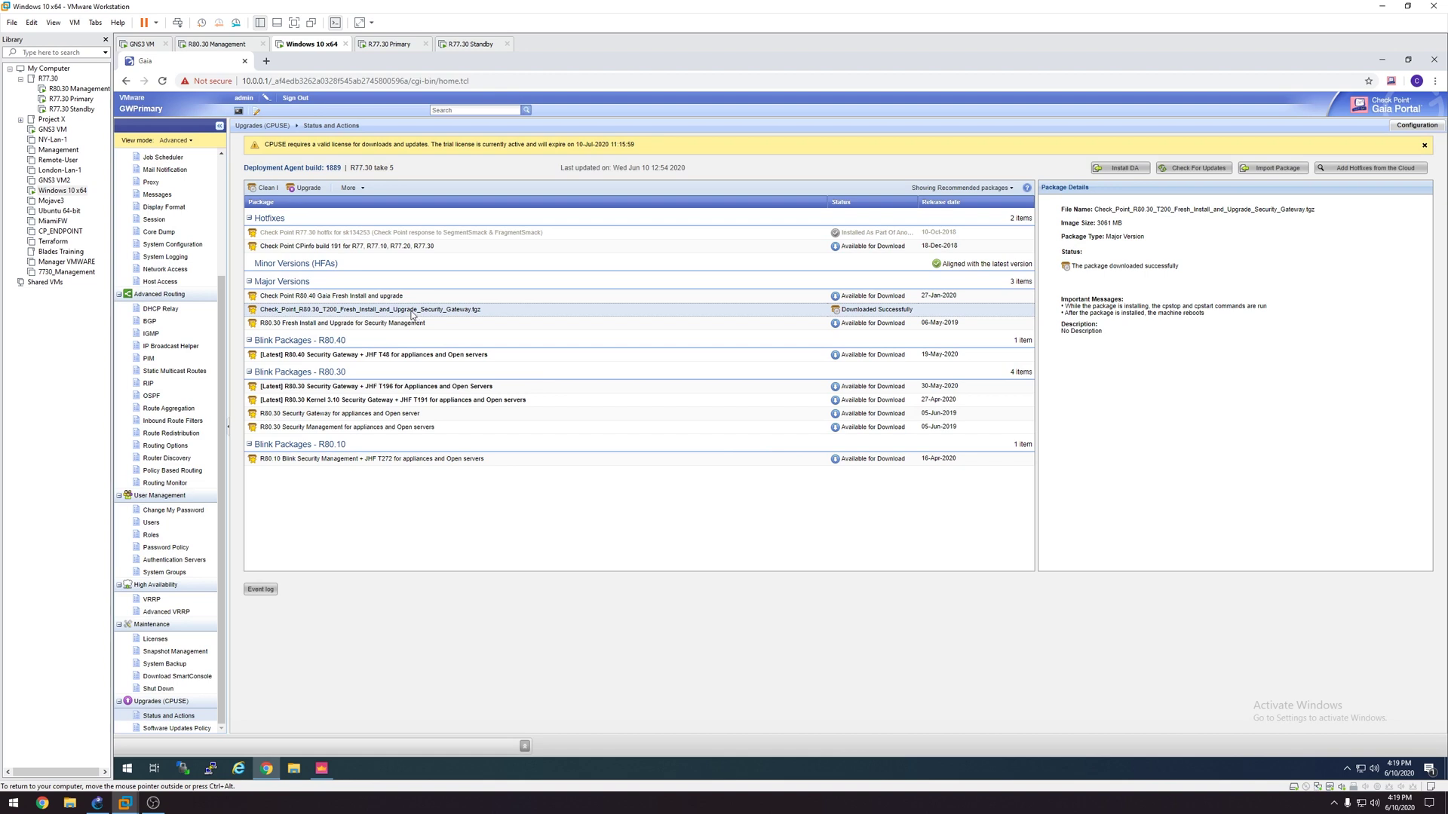
# Step: Run Upgrade on the R80.30_T200 package and accept the Image Upgrade reboot warning
pyautogui.rightClick(412, 314)
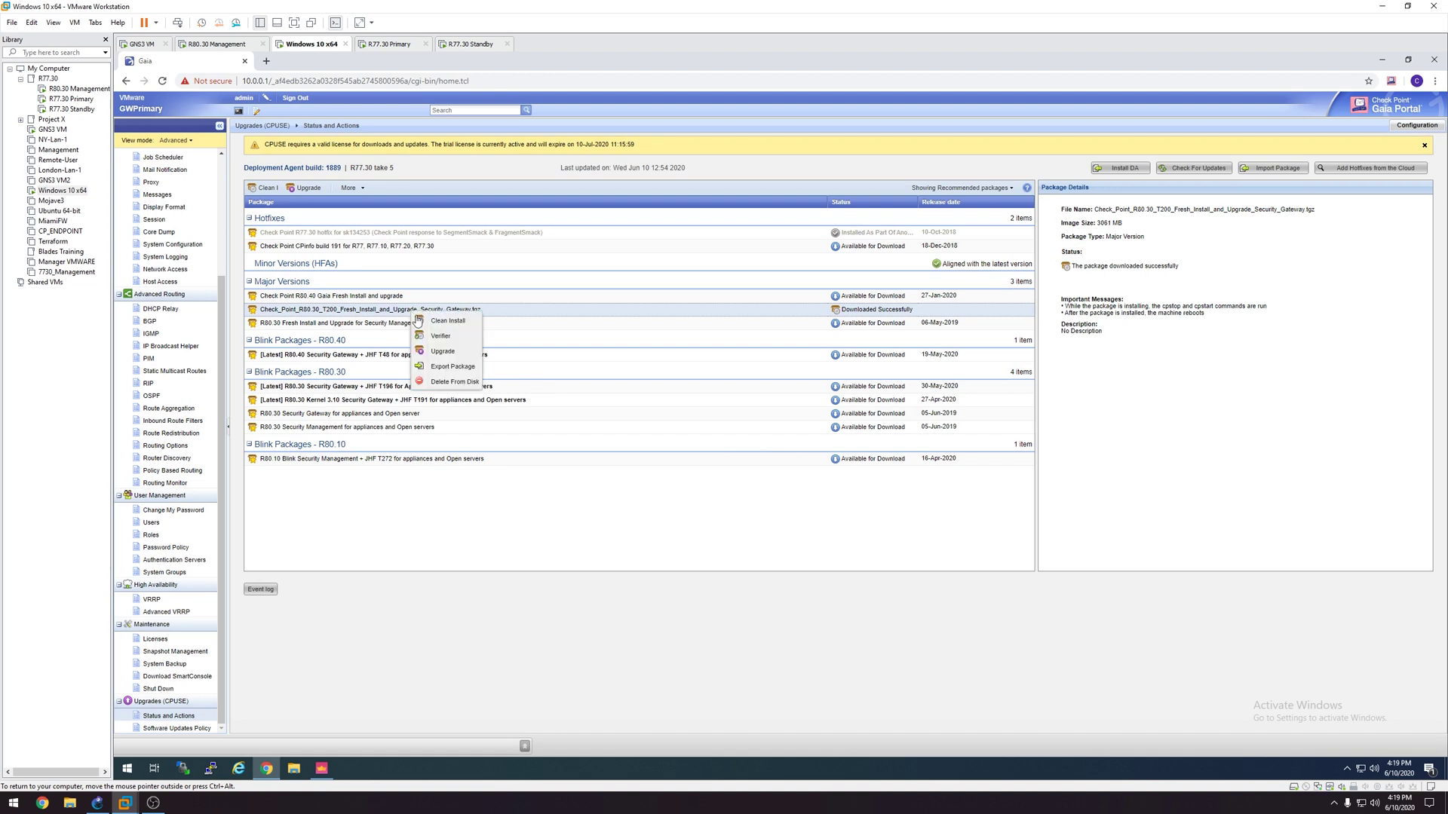
pyautogui.click(443, 352)
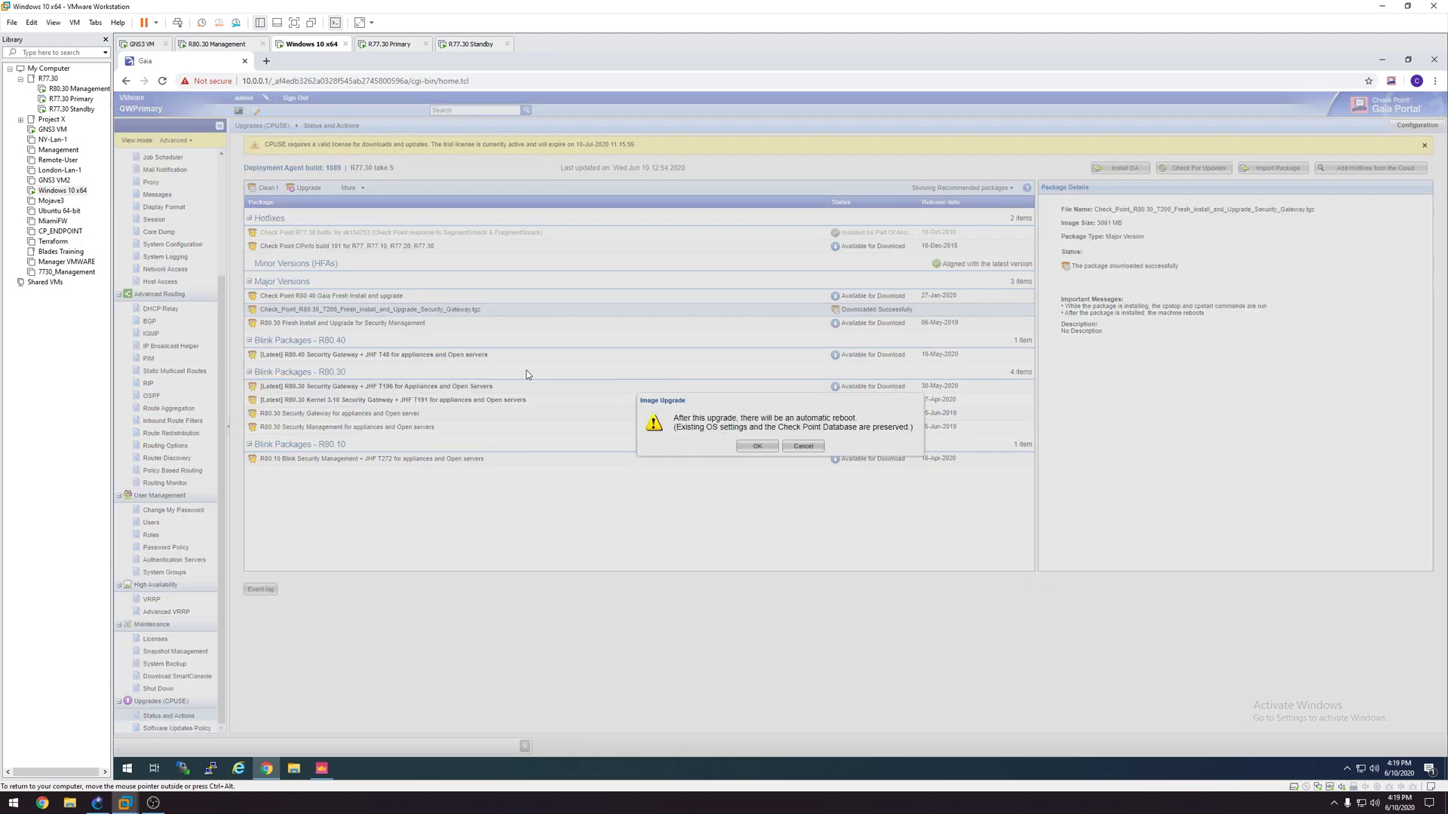
pyautogui.click(765, 447)
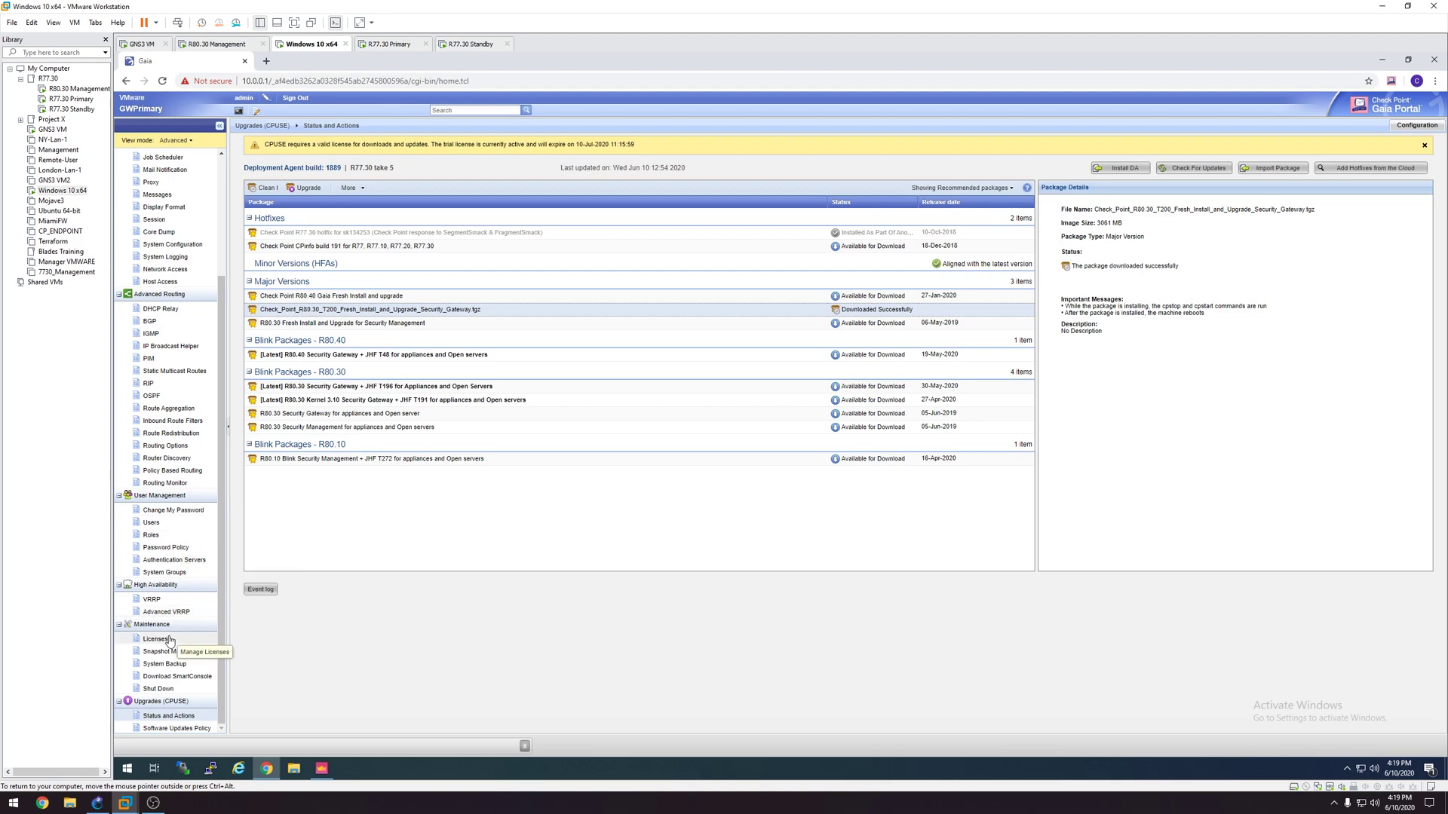
pyautogui.rightClick(384, 311)
pyautogui.click(424, 354)
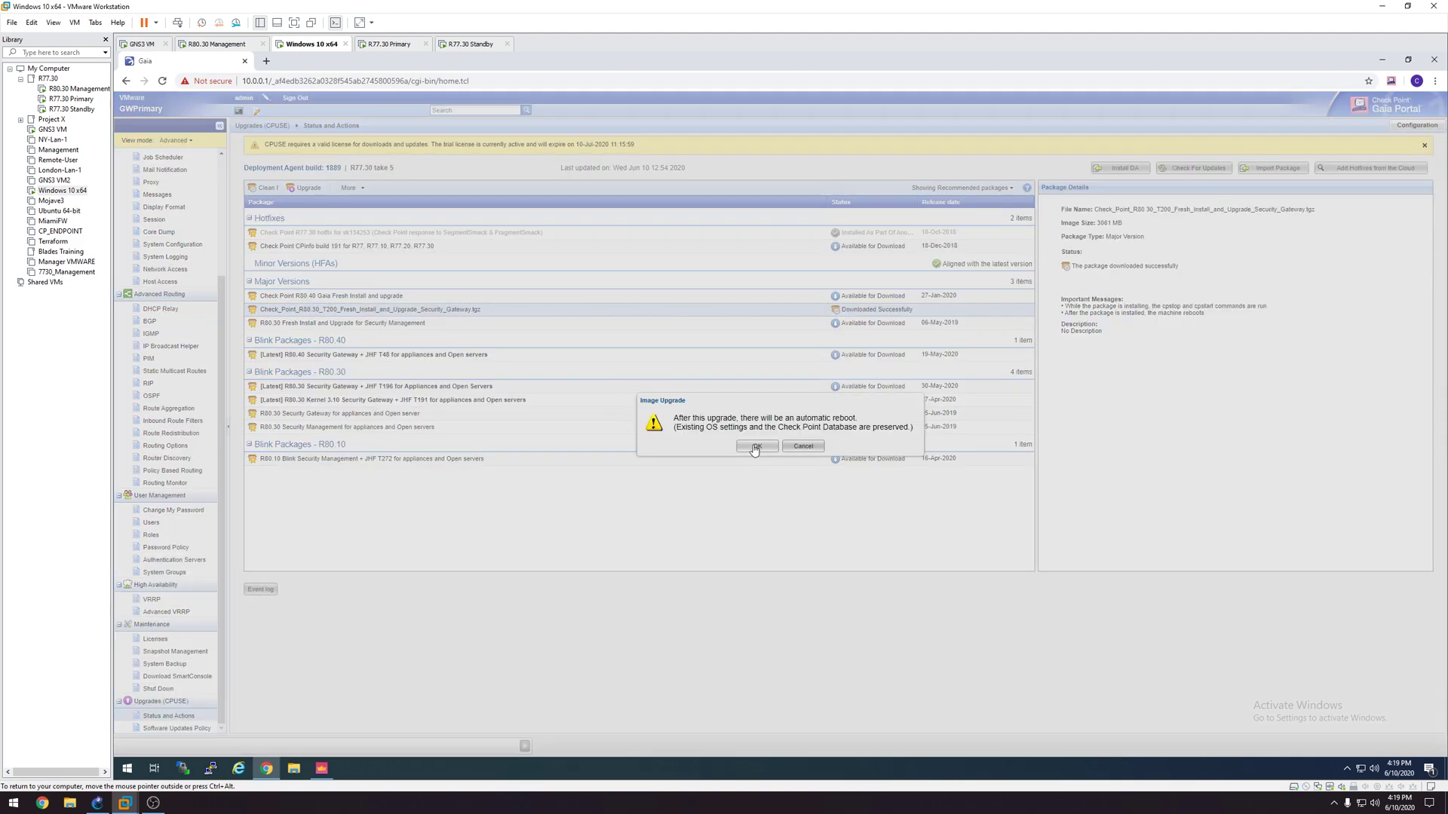
pyautogui.click(754, 448)
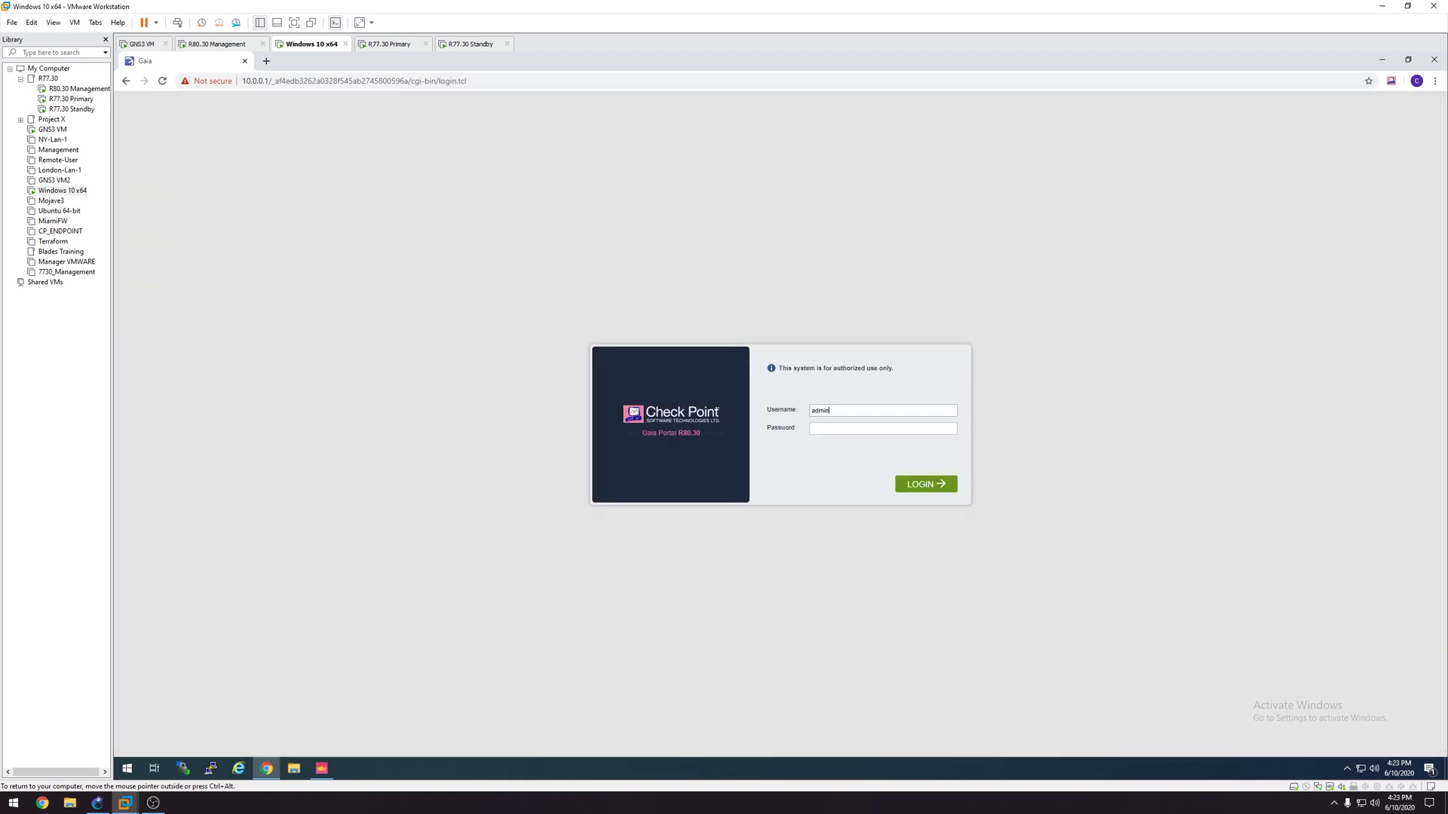
# Step: Log back in, filter CPUSE packages to All to confirm R80.30 is Installed, and check for updates
pyautogui.press('Return')
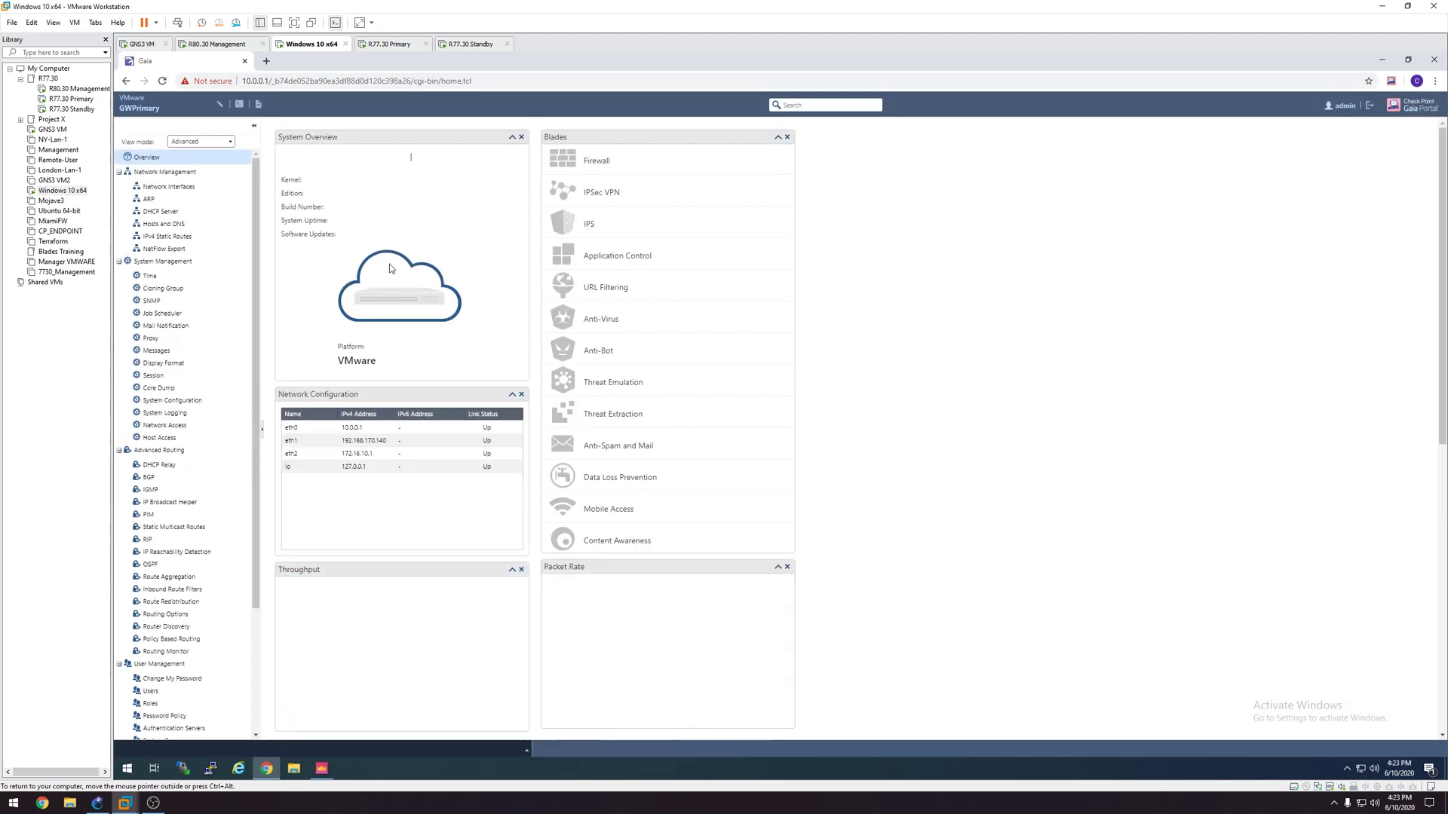
pyautogui.scroll(-3, 255, 309)
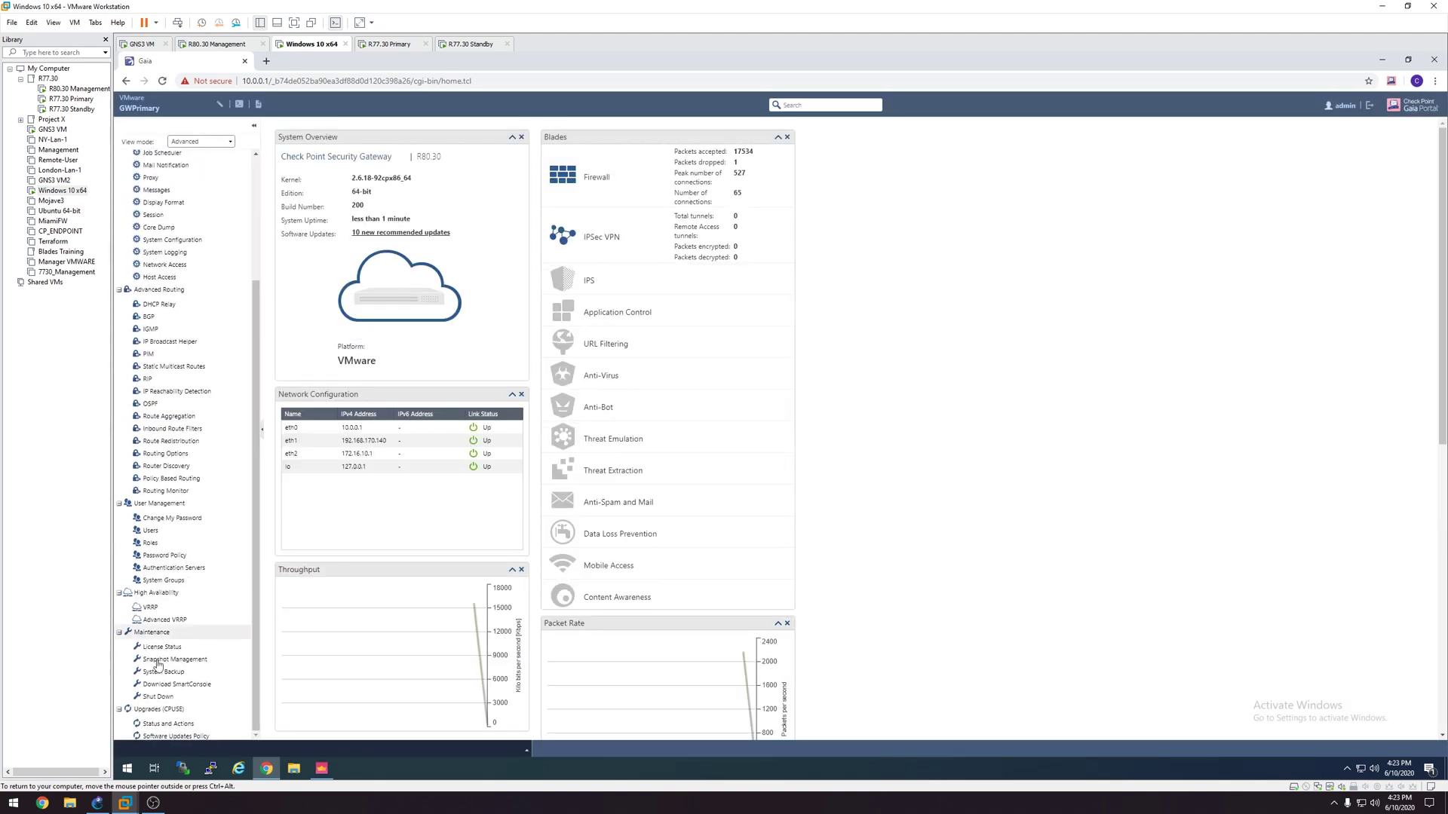
pyautogui.click(167, 723)
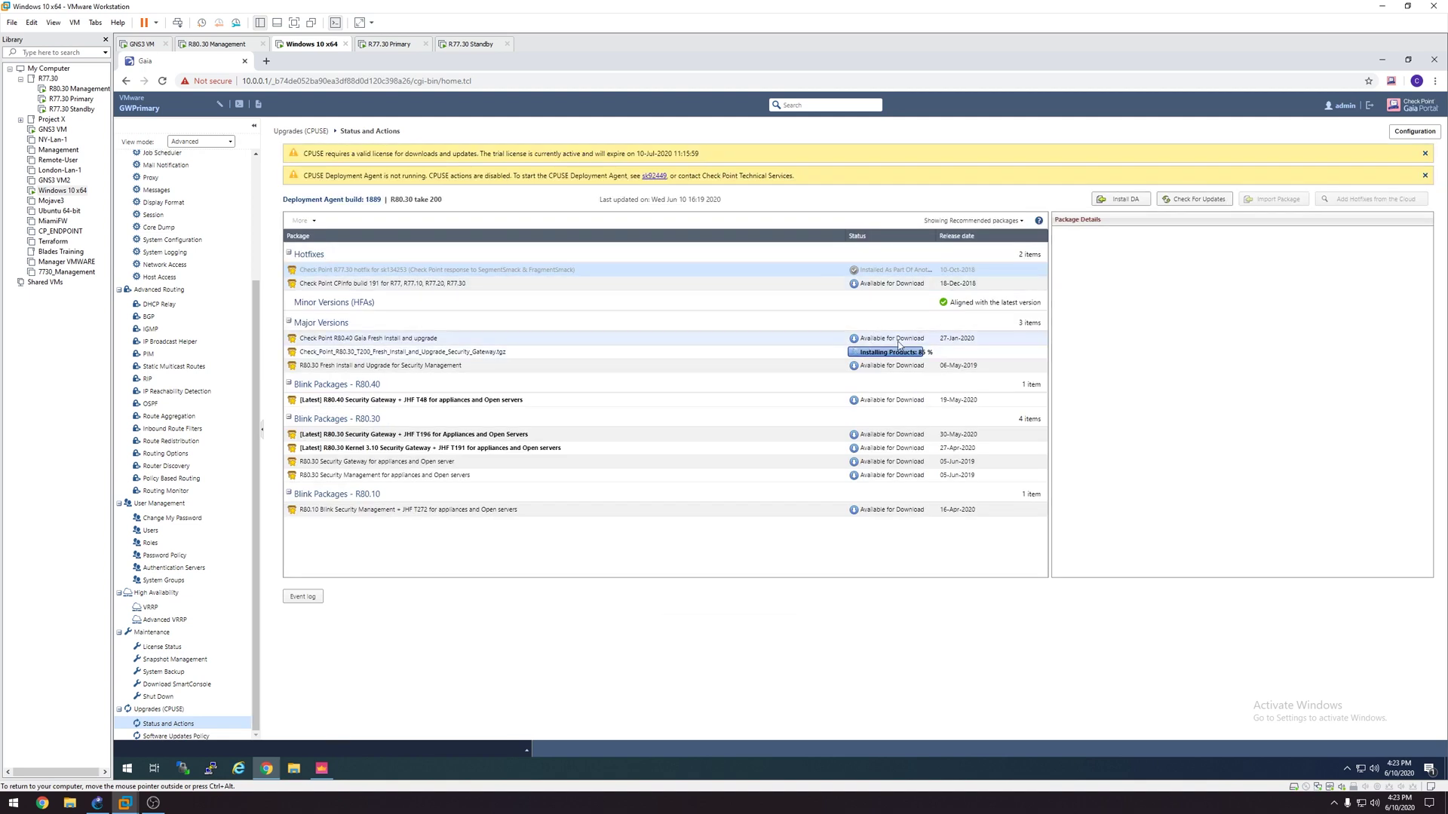
pyautogui.click(973, 221)
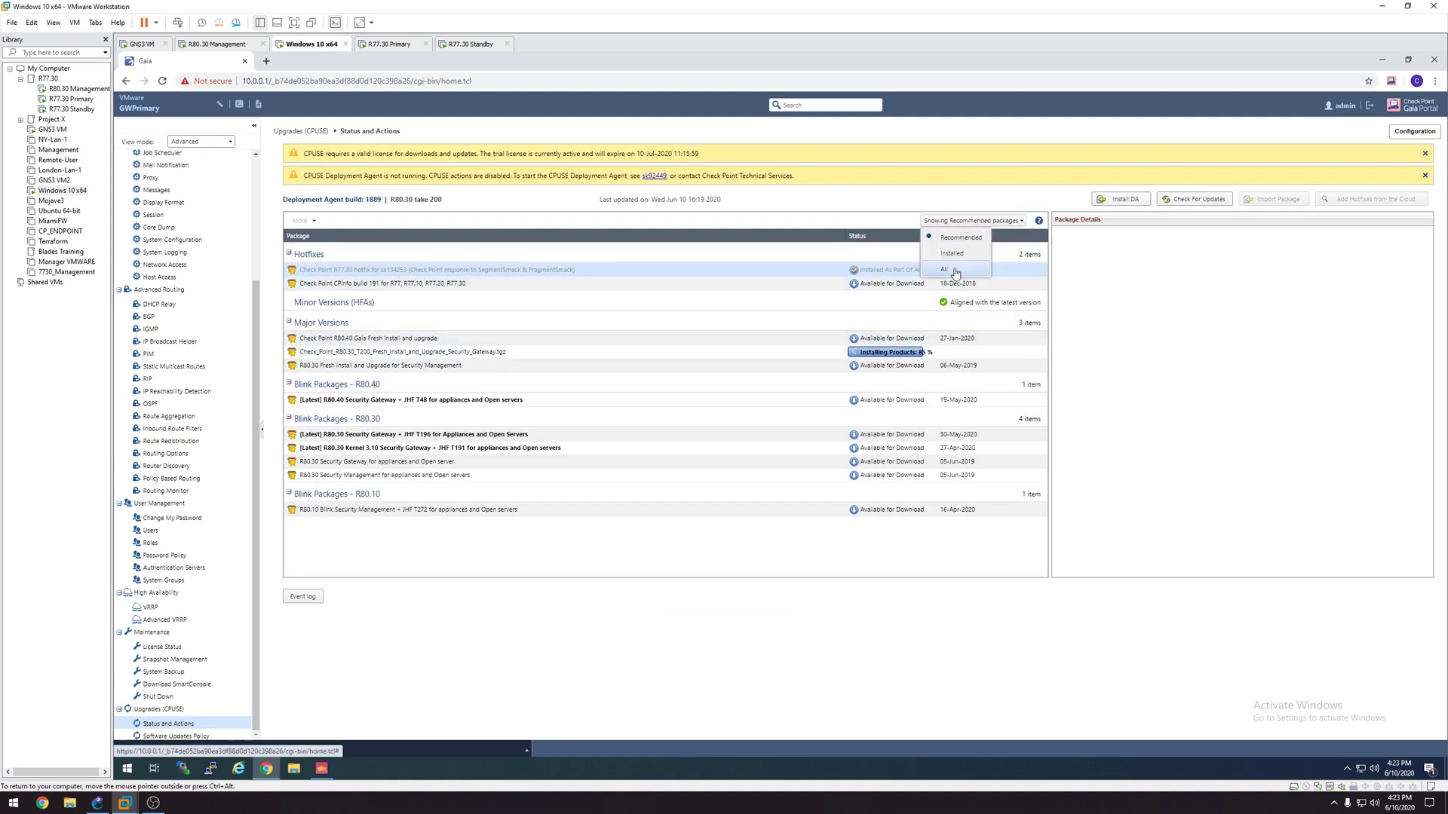
pyautogui.click(953, 270)
pyautogui.scroll(-2, 745, 451)
pyautogui.scroll(-1, 747, 452)
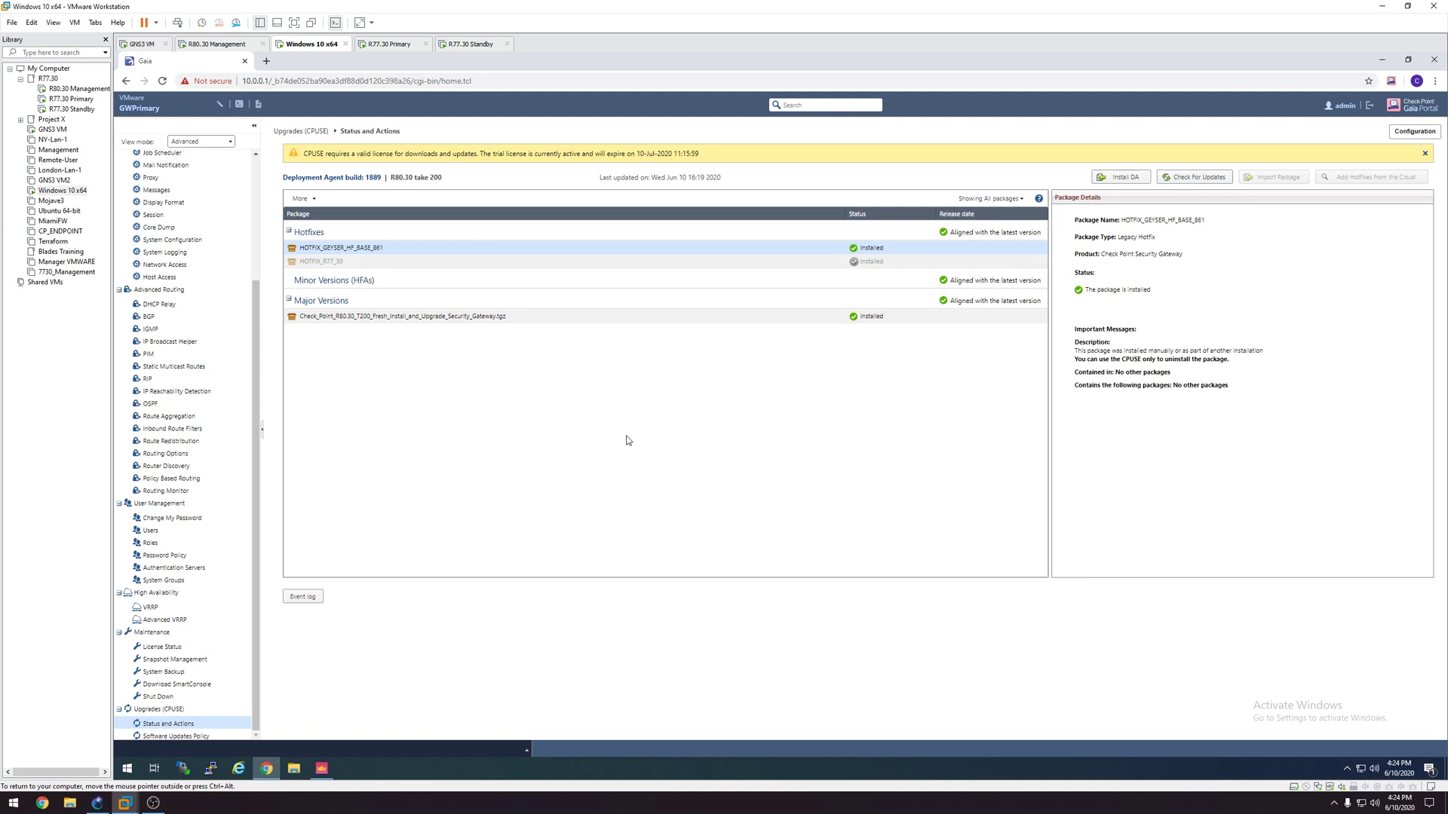
pyautogui.click(1195, 177)
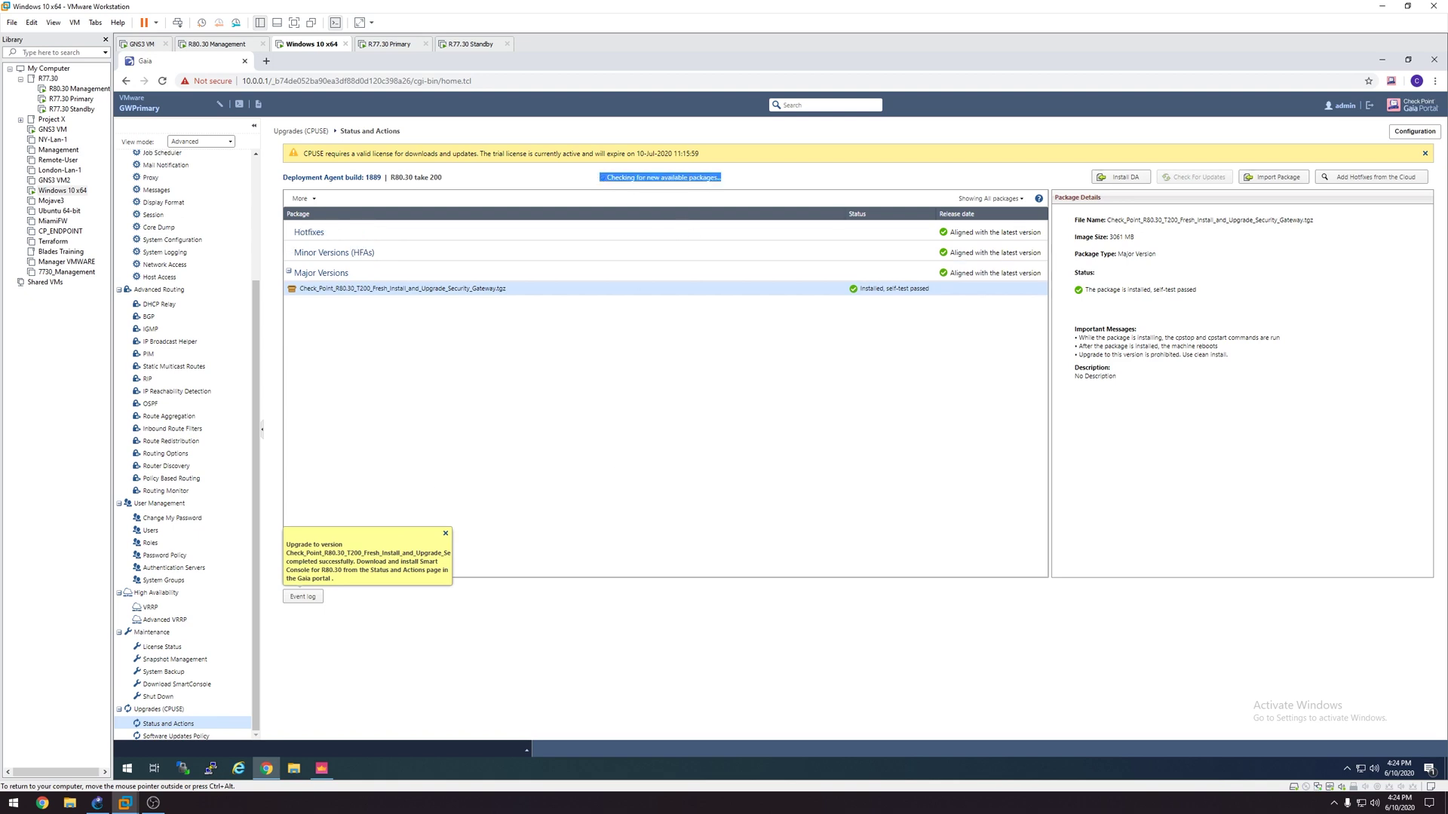
pyautogui.hotkey('ctrl', 'alt')
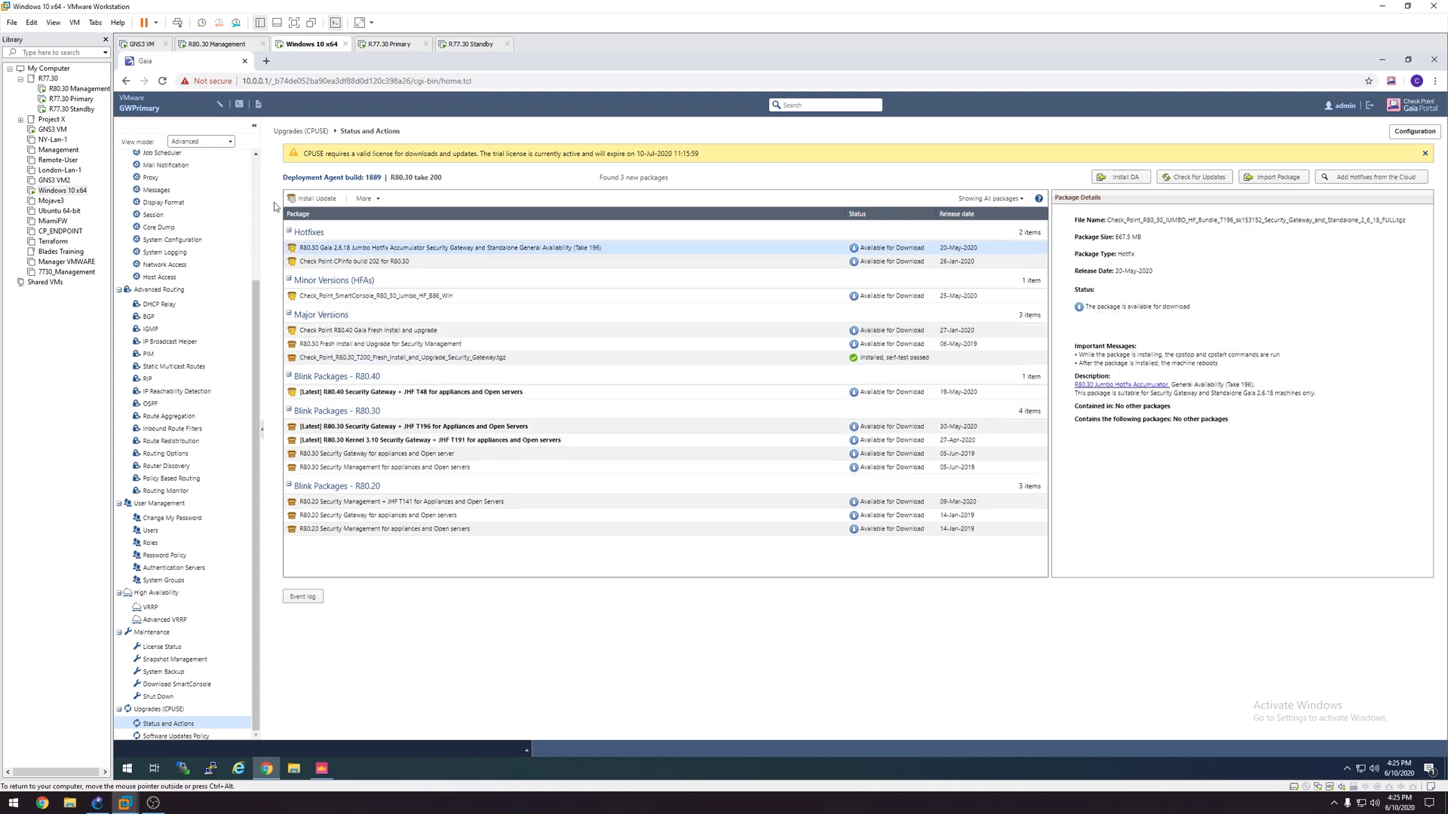
# Step: Install the R80.30 Jumbo Hotfix Take 196 with automatic reboot, then log back in to CPUSE
pyautogui.click(307, 199)
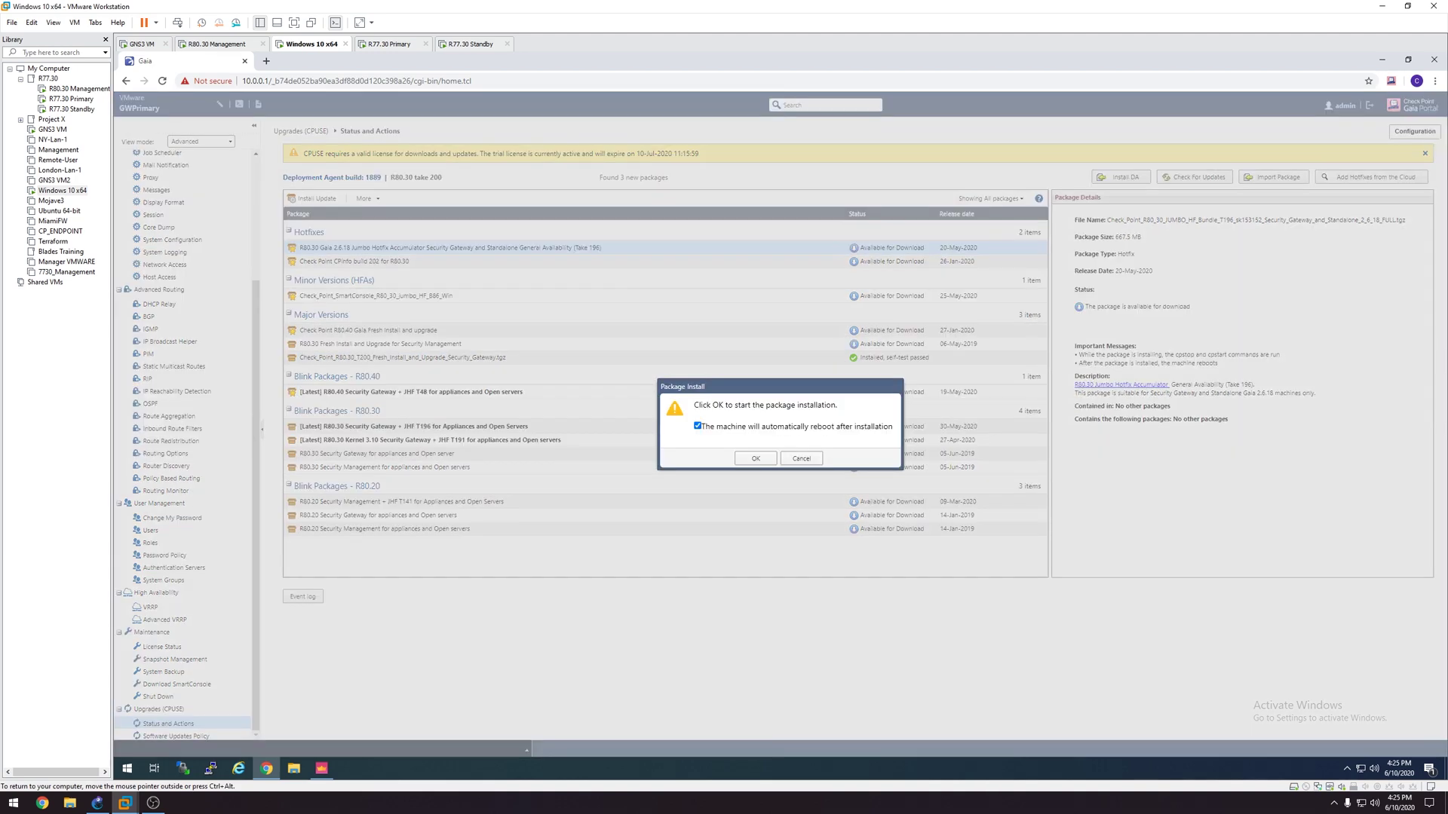
pyautogui.click(769, 457)
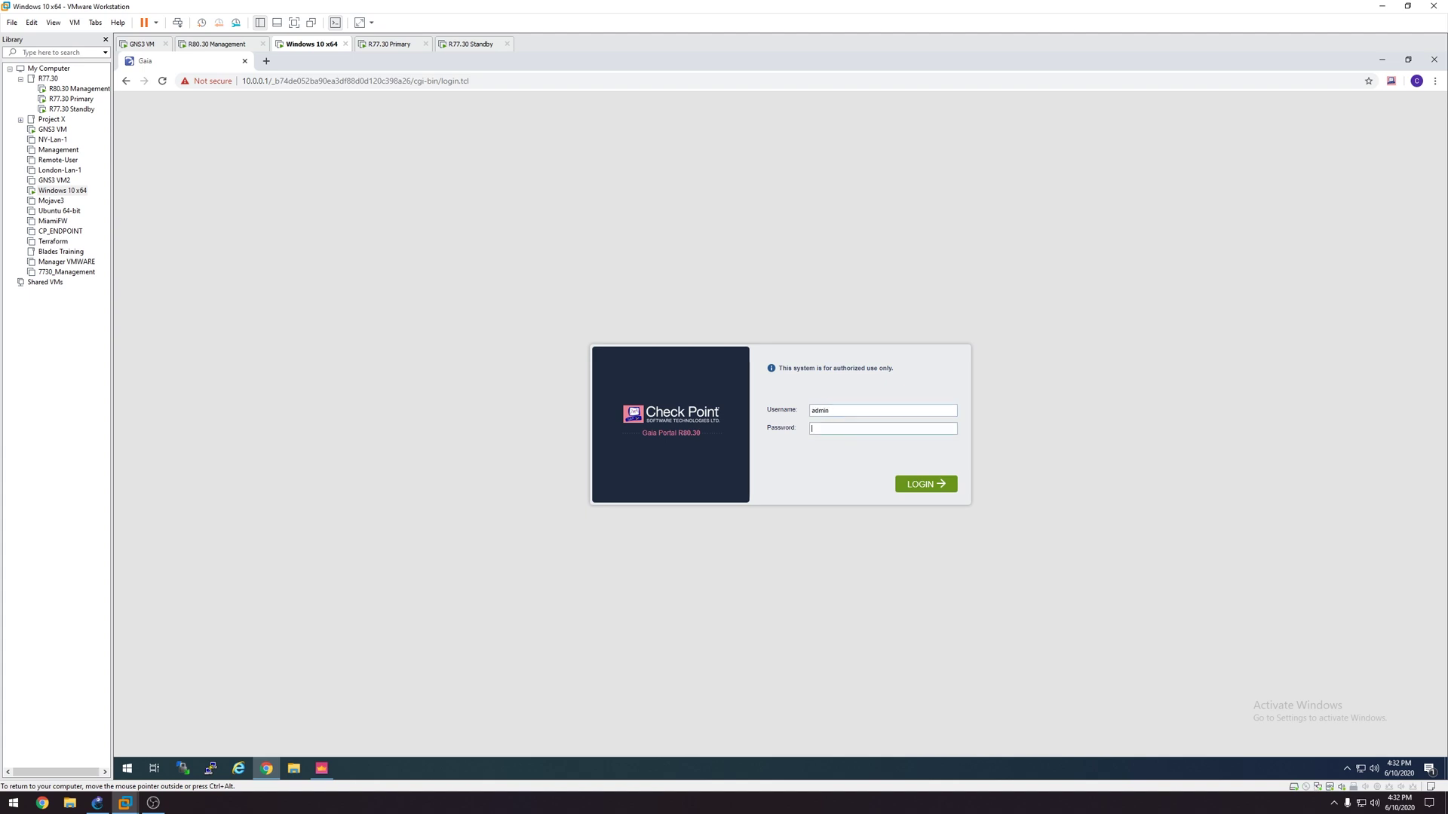
pyautogui.write('*')
pyautogui.press('Return')
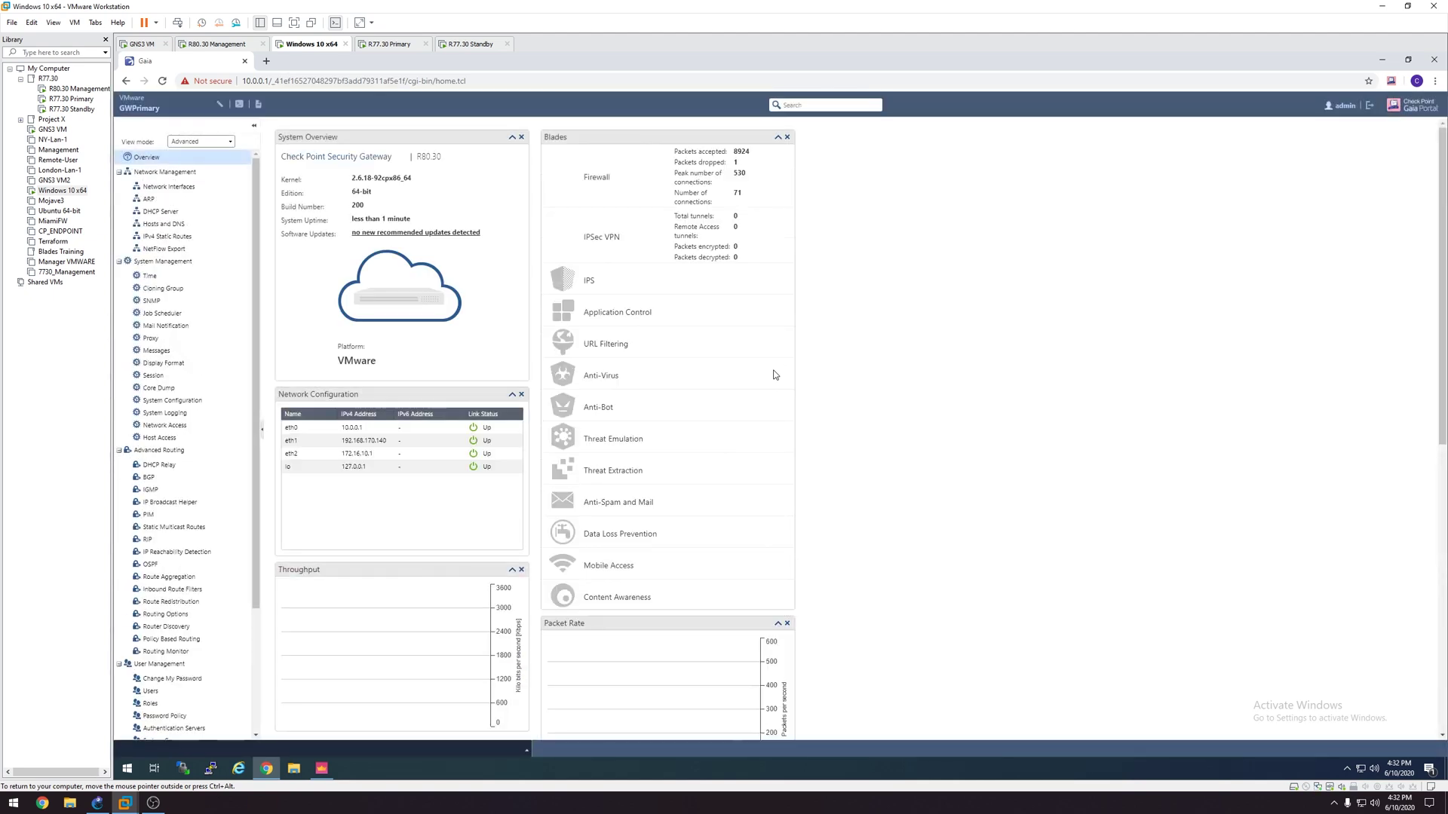
pyautogui.tripleClick(373, 219)
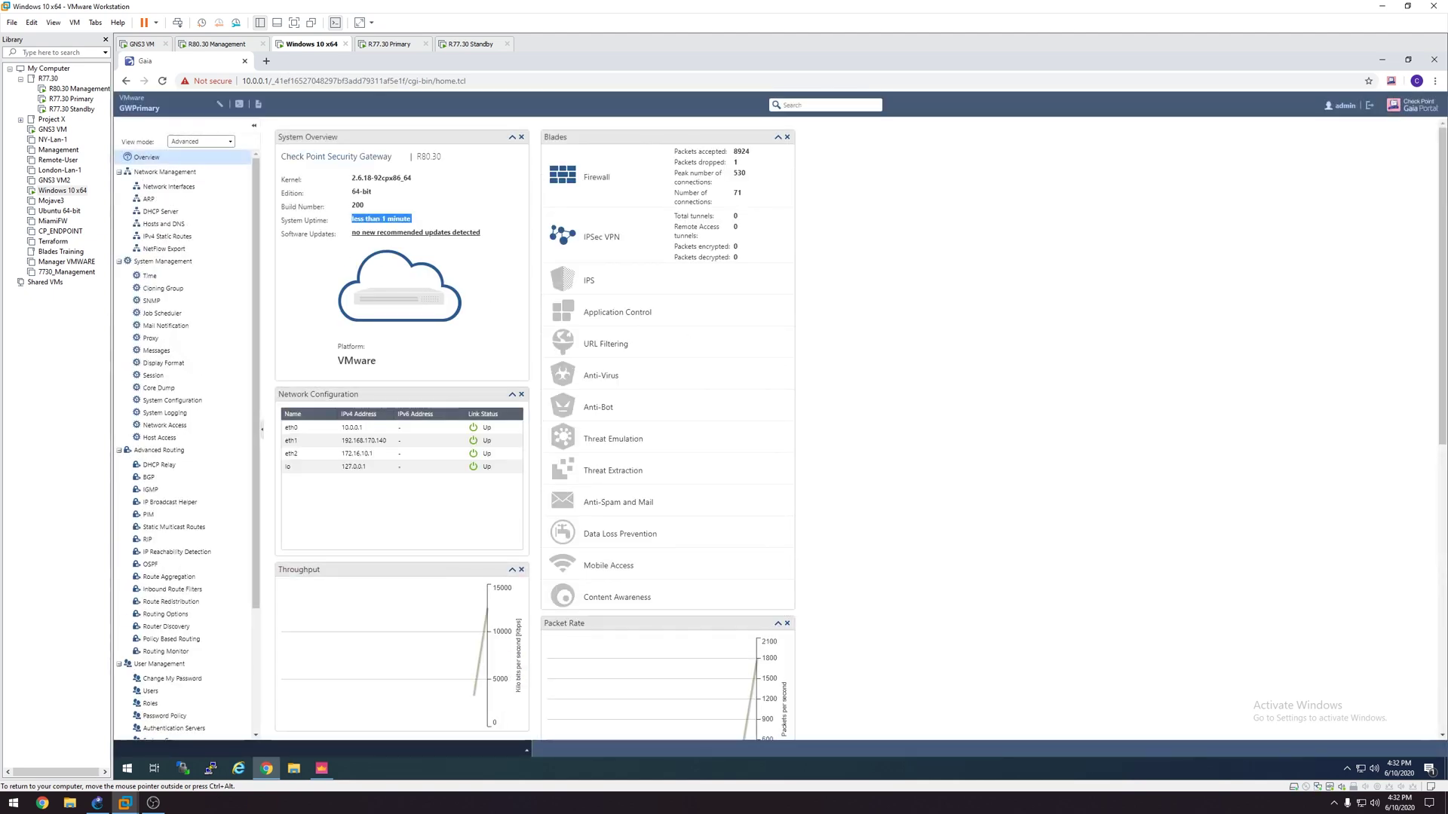
pyautogui.scroll(-3, 181, 528)
pyautogui.click(173, 725)
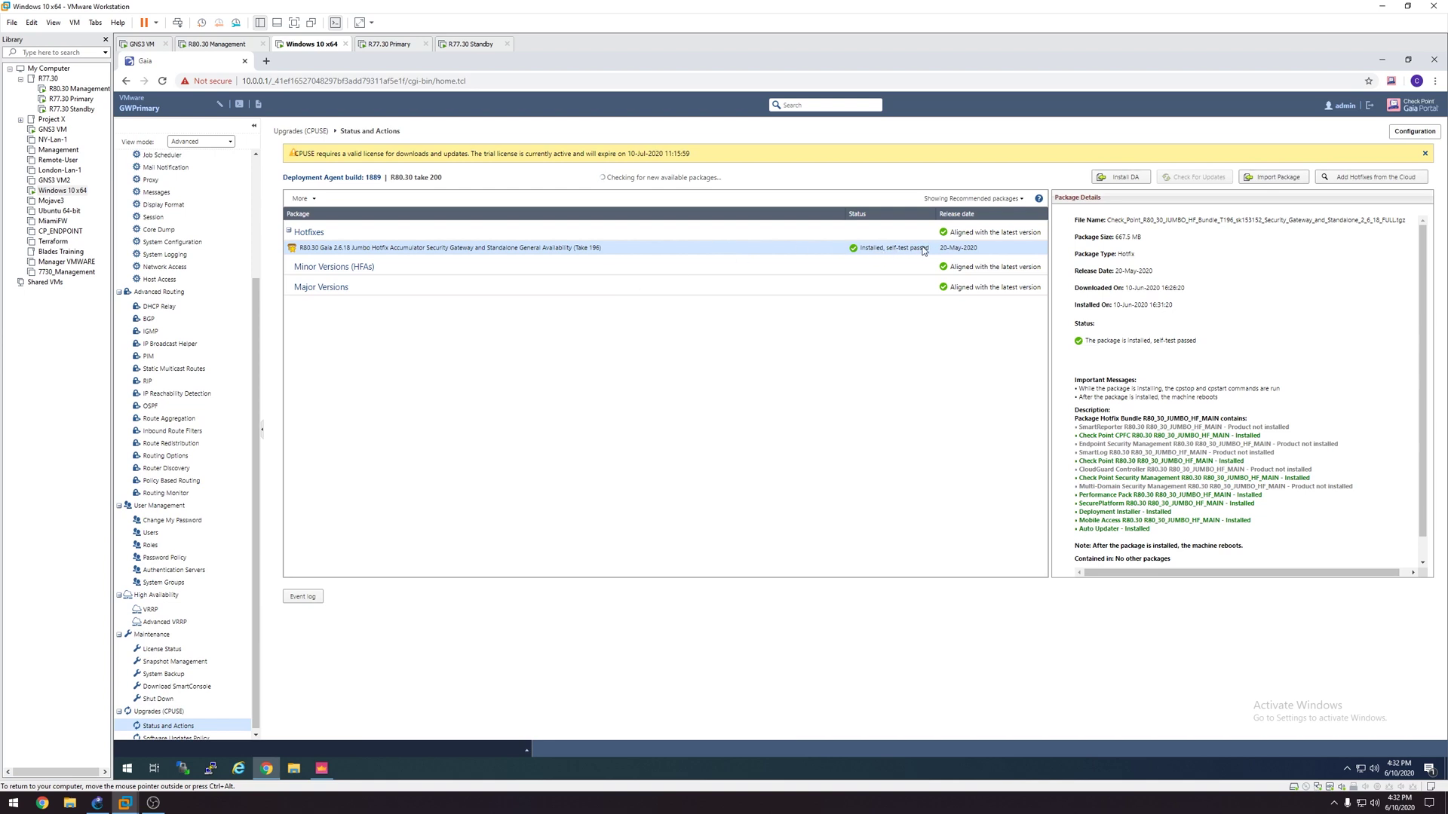
# Step: Check GWPrimary's system overview shows R80.30 build 200, then return to SmartConsole
pyautogui.click(1380, 60)
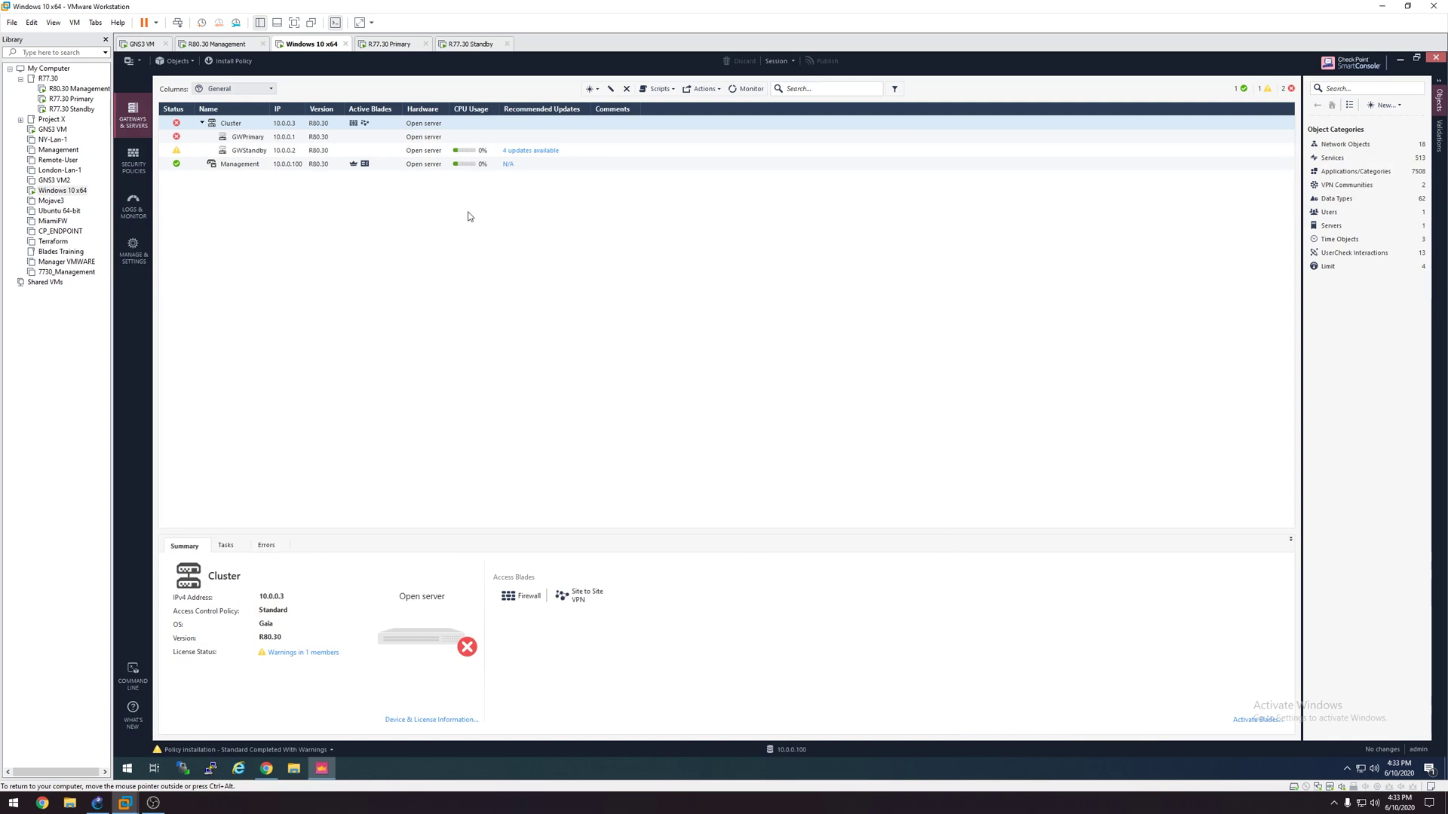
pyautogui.click(267, 769)
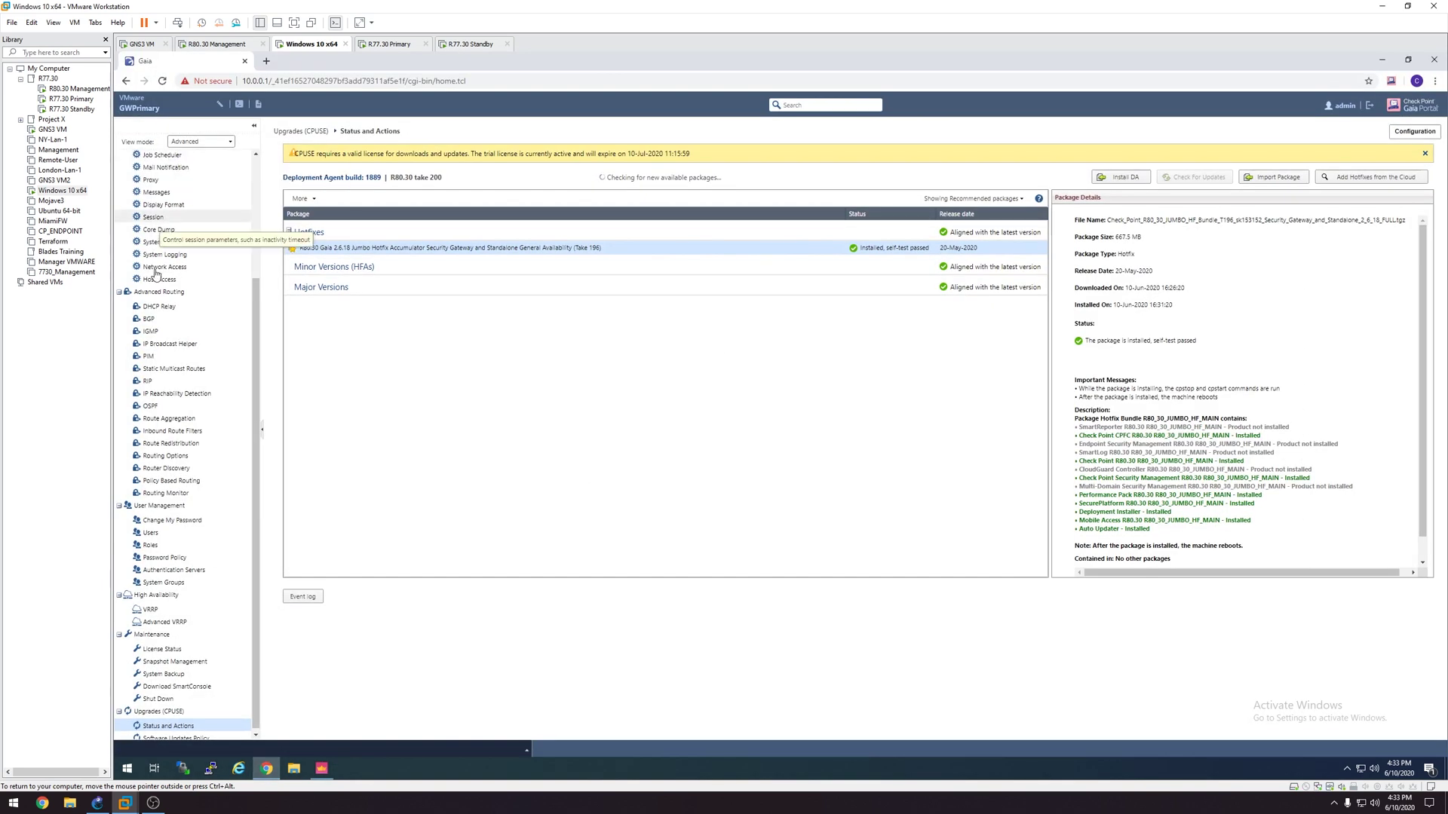
pyautogui.scroll(4, 157, 275)
pyautogui.click(147, 157)
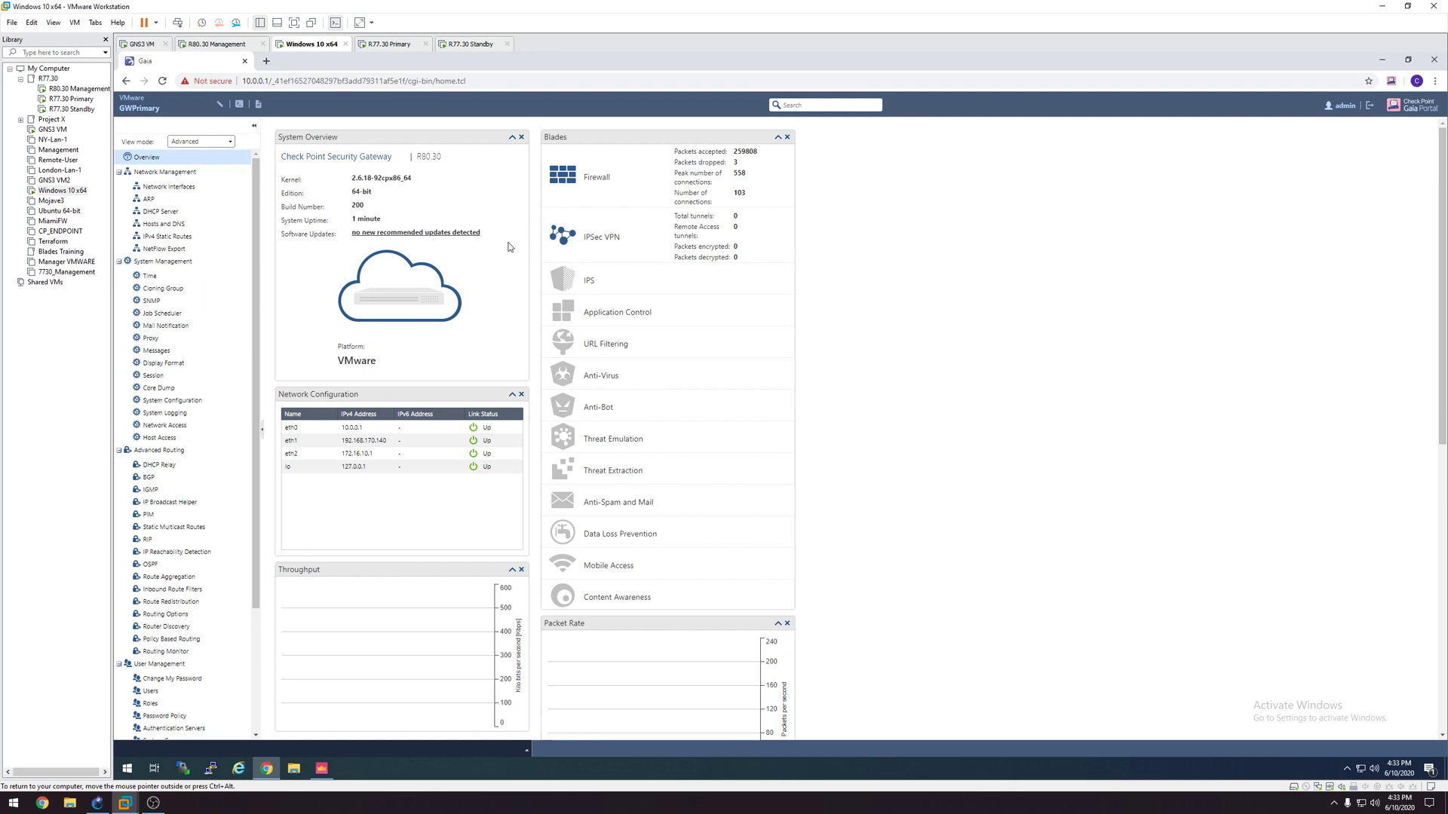
pyautogui.click(1381, 59)
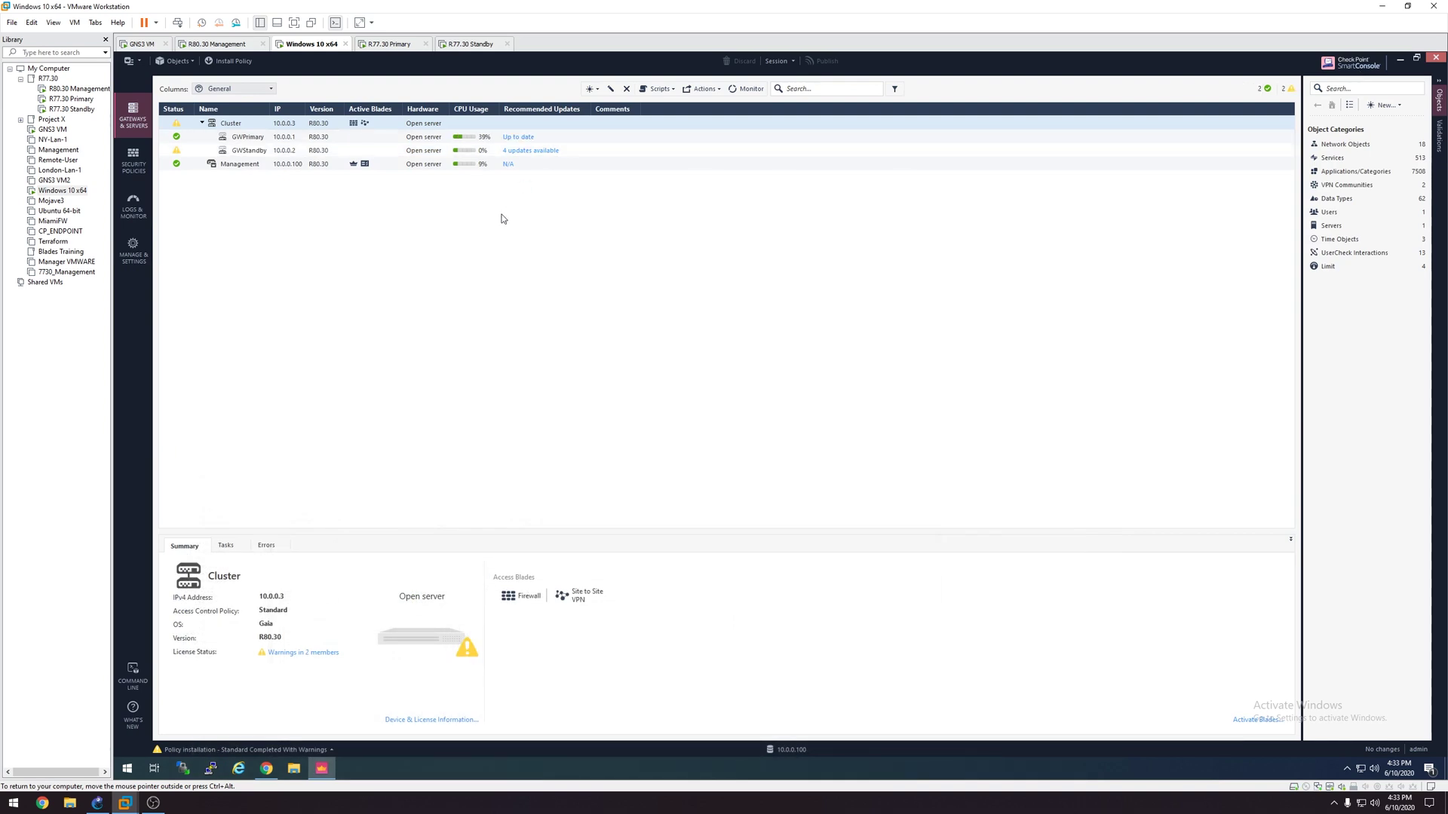
# Step: Publish and install the Standard policy on the Cluster, watching details until both gateways succeed
pyautogui.click(234, 60)
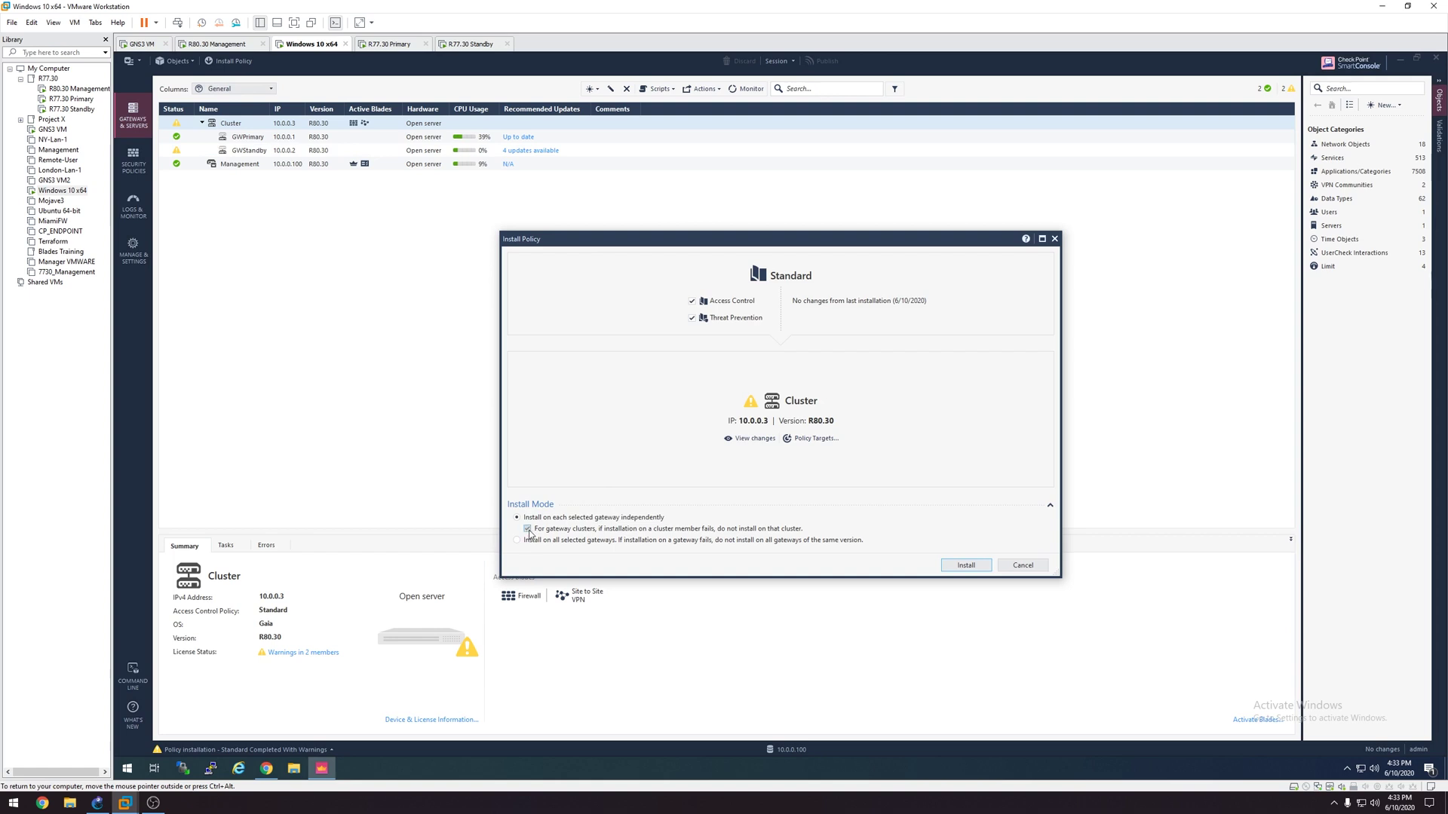
pyautogui.click(970, 567)
pyautogui.click(825, 480)
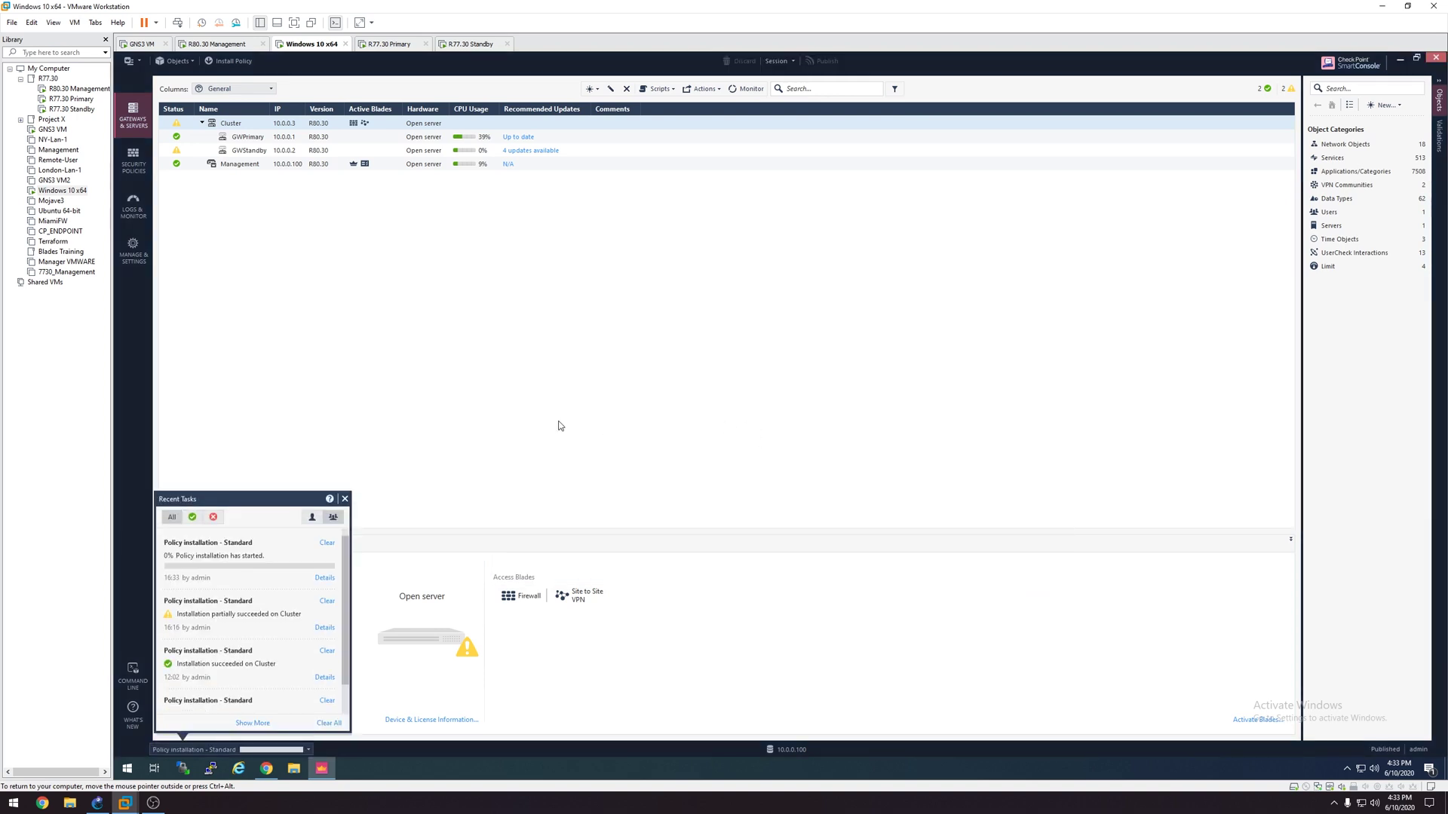
pyautogui.click(324, 578)
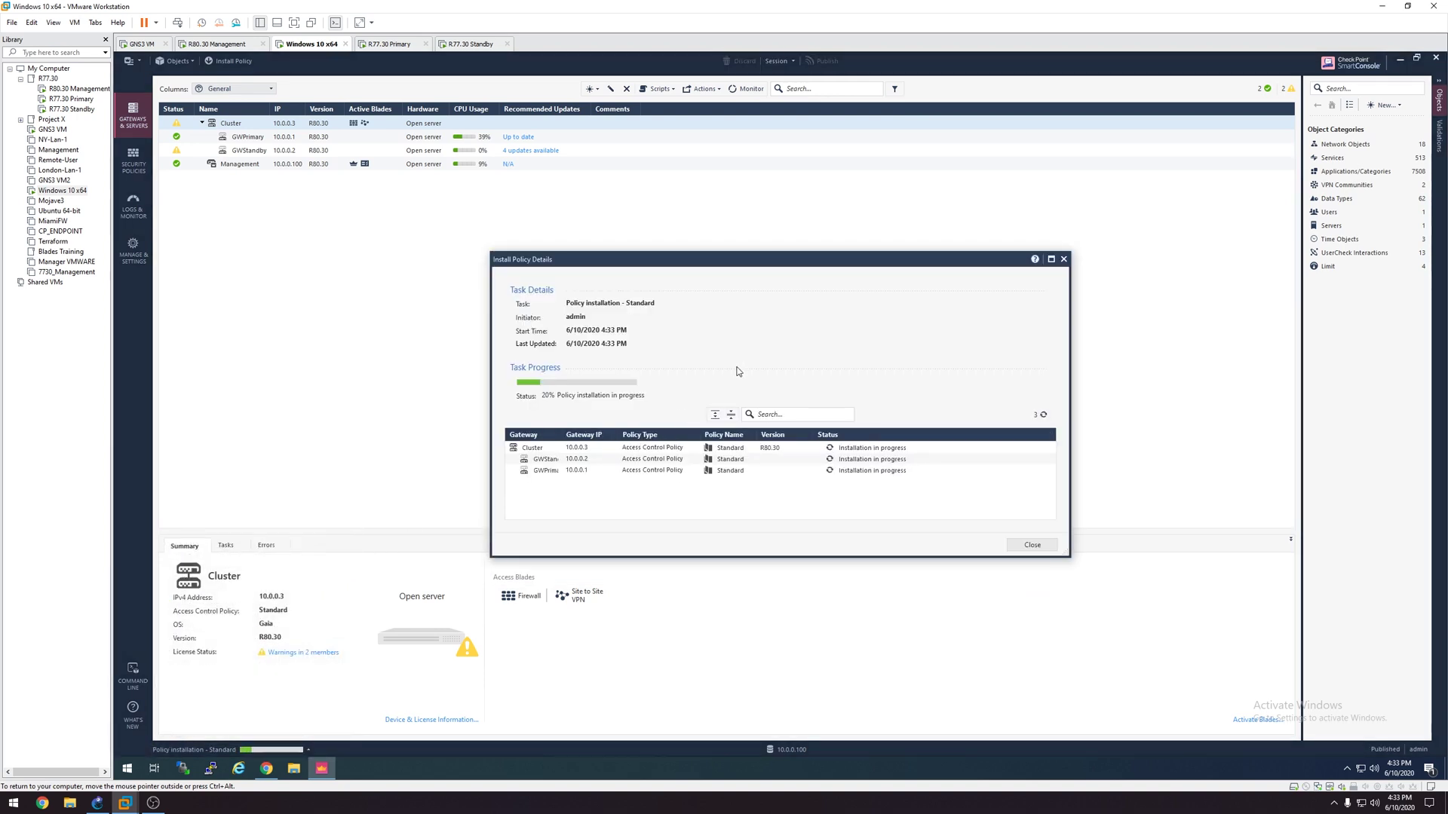
pyautogui.moveTo(726, 265); pyautogui.dragTo(692, 214)
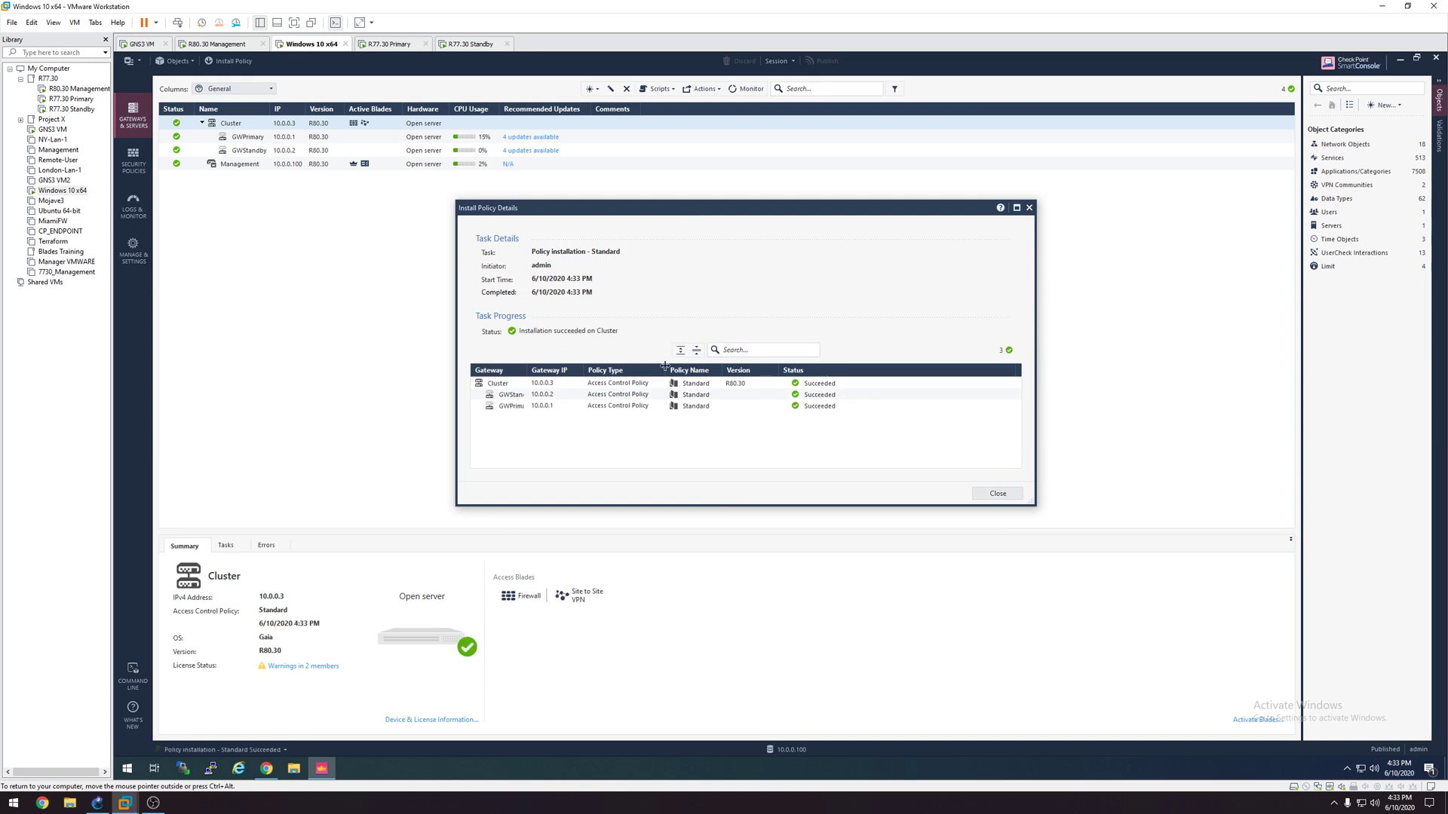
pyautogui.click(1003, 494)
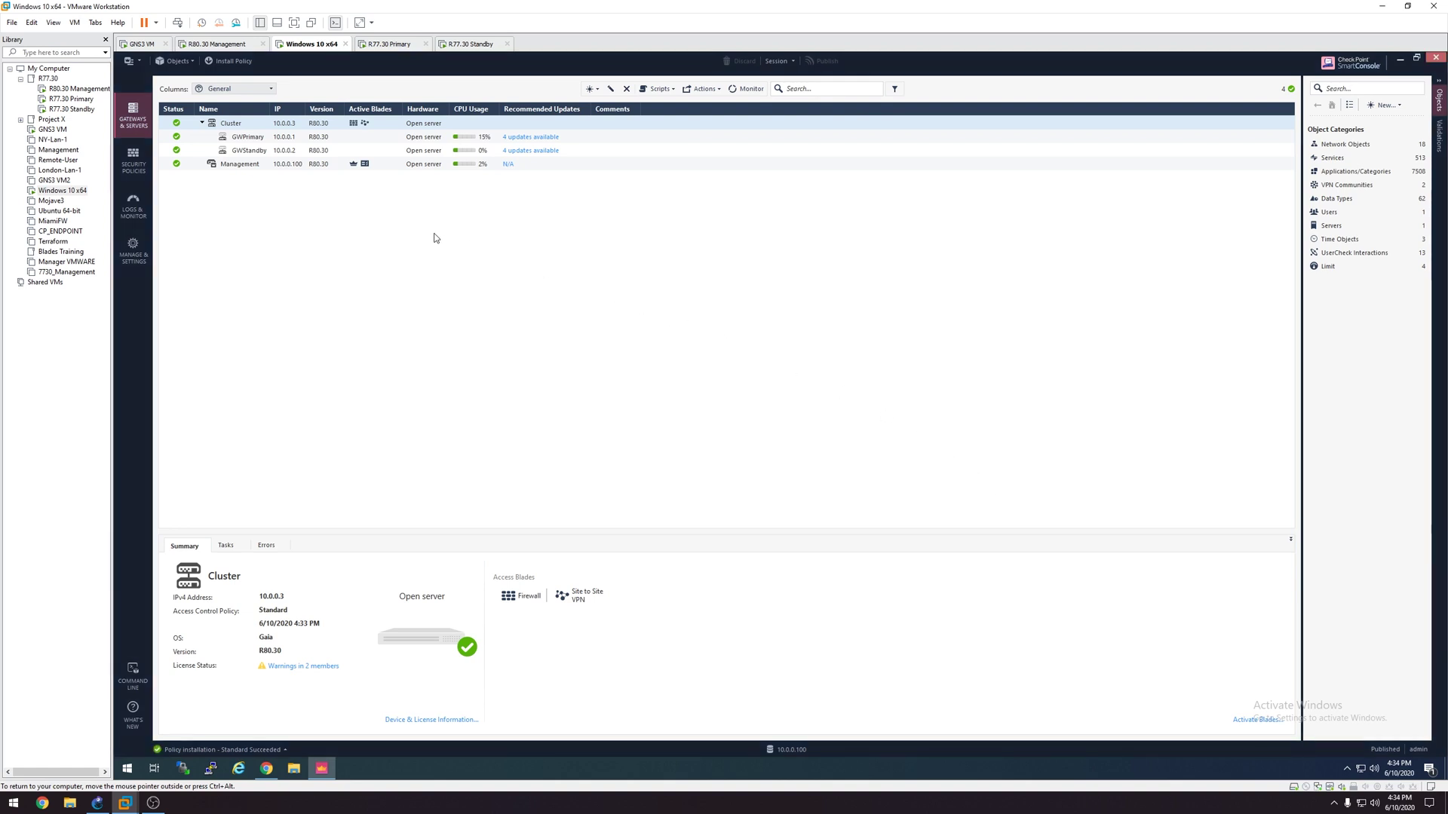
# Step: SSH into the gateway at 10.0.0.1 as admin and run cphaprob state
pyautogui.click(212, 769)
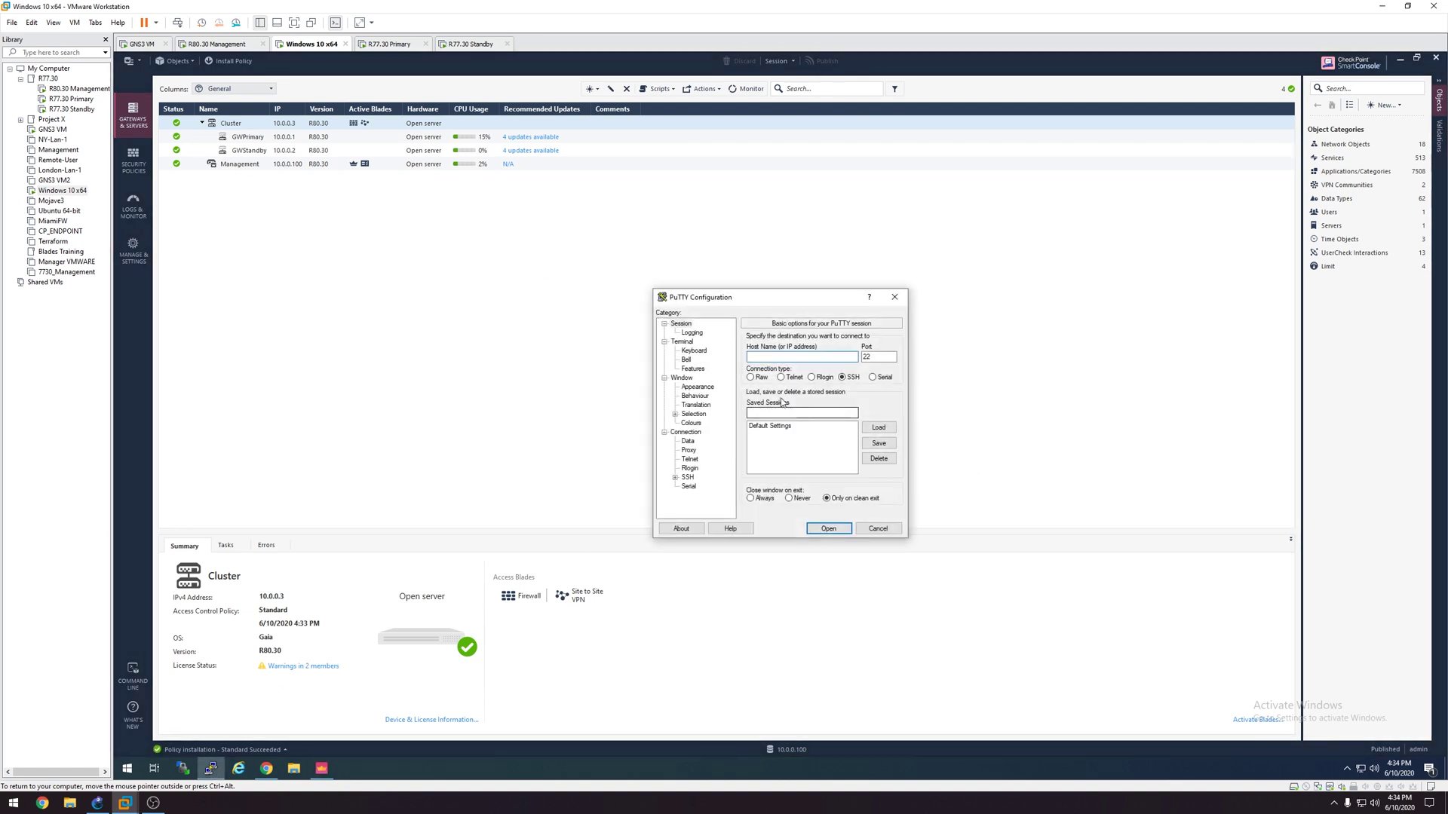
pyautogui.write('10.0.0.1')
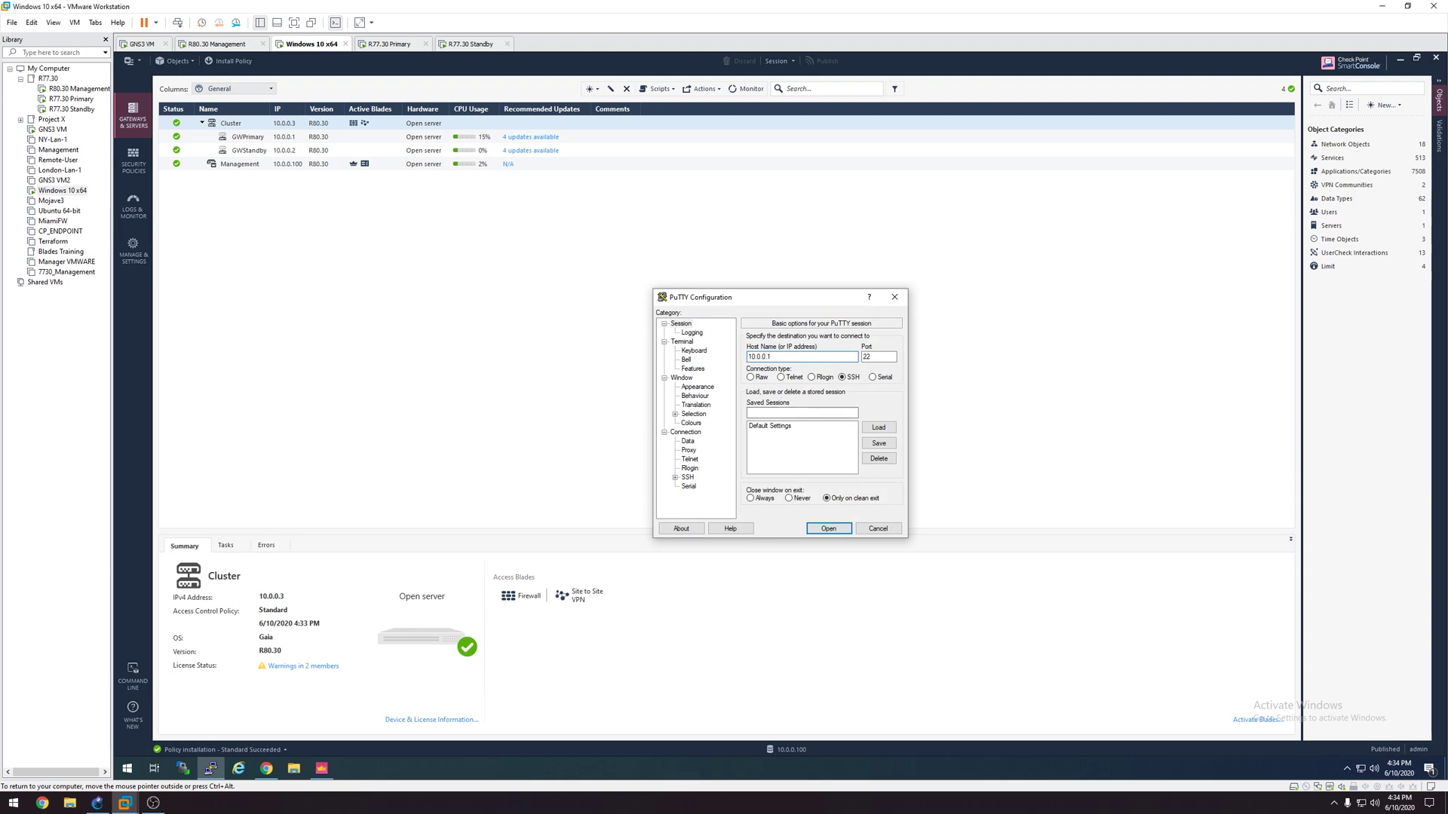
pyautogui.press('Return')
pyautogui.write('ad')
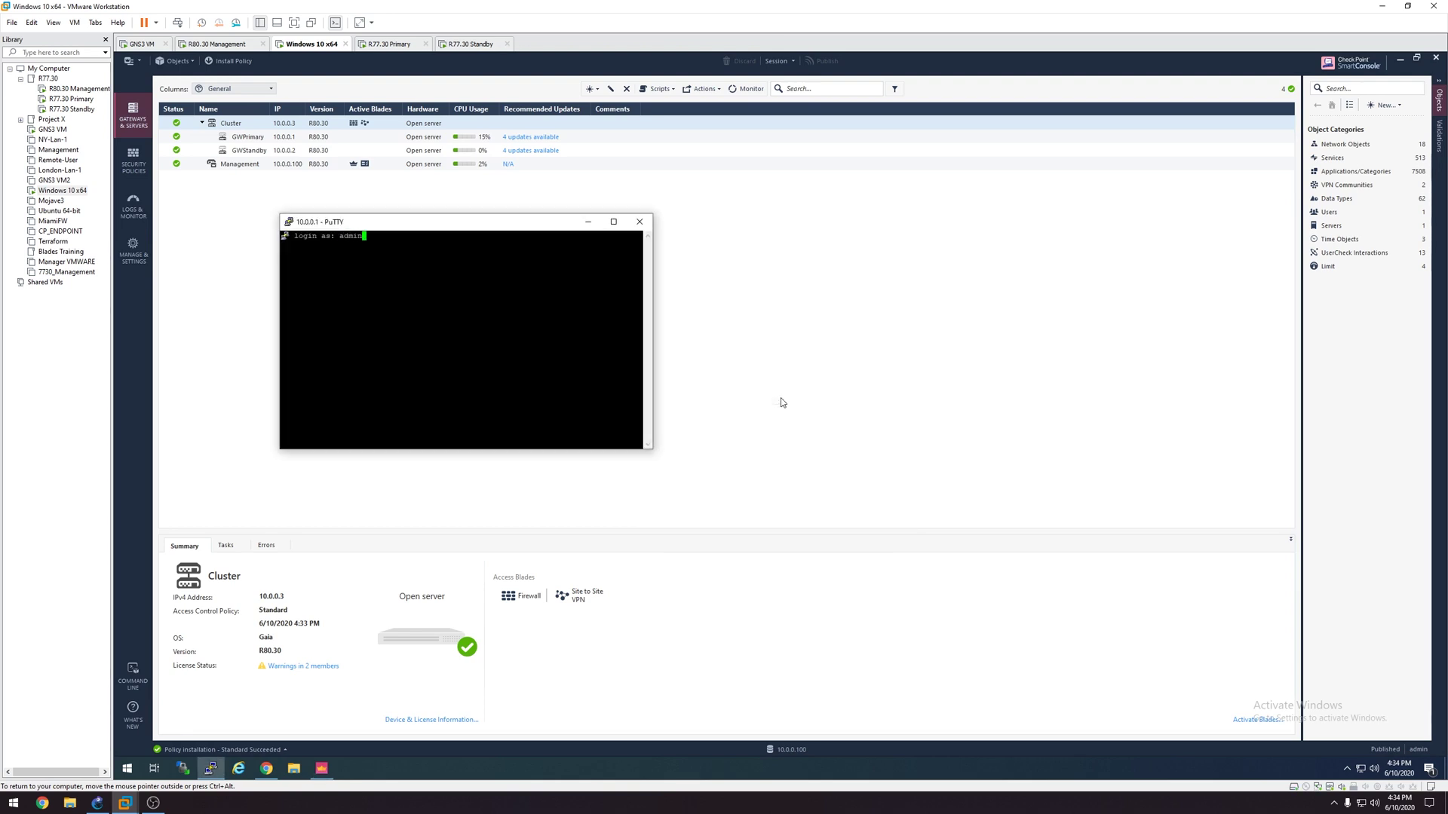
pyautogui.write('min')
pyautogui.press('Return')
pyautogui.press('Return')
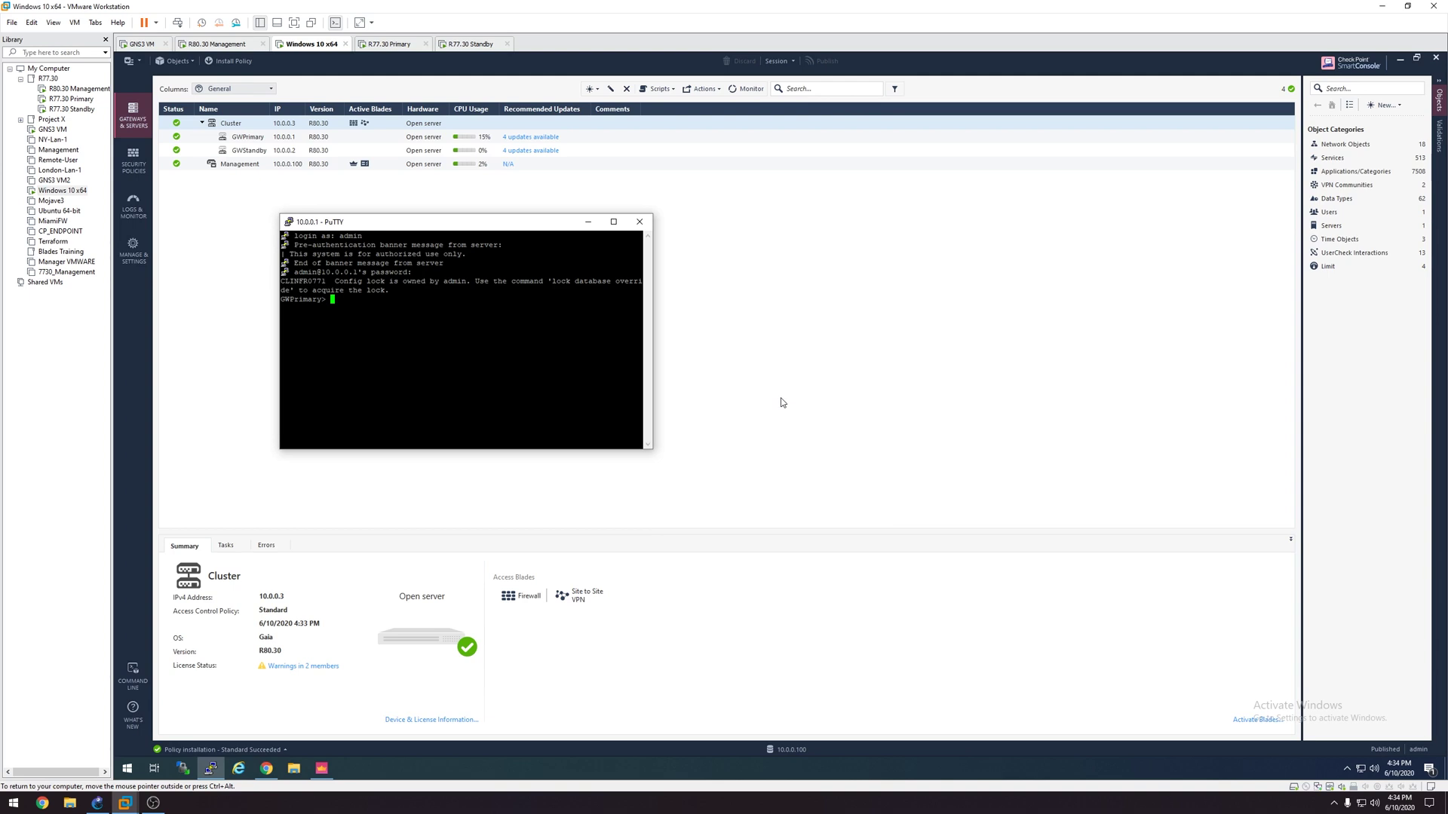
pyautogui.write('cphaprob state')
pyautogui.press('Return')
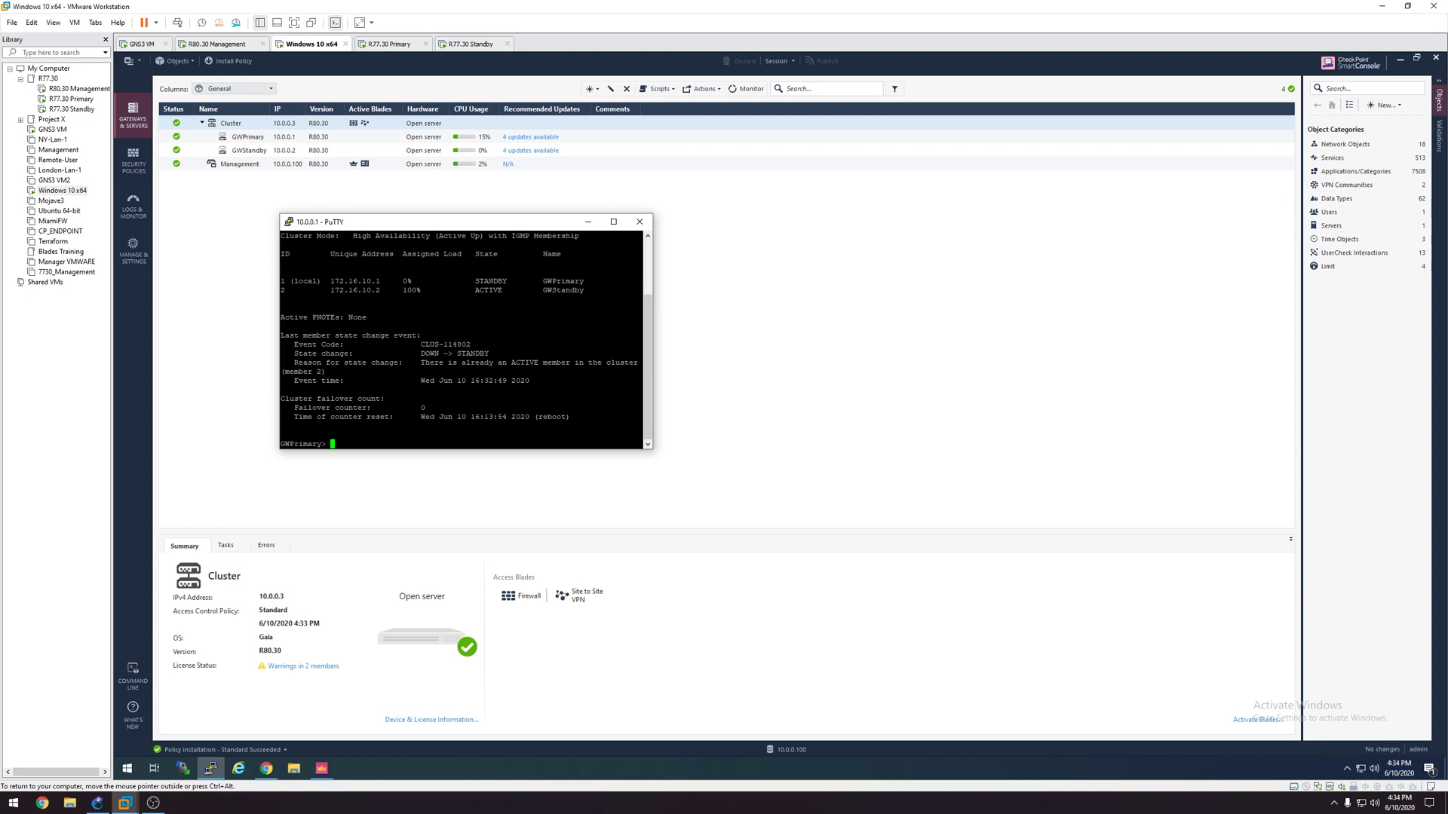
# Step: Open a second SSH session to 10.0.0.2, log in as admin, and run cphaprob state
pyautogui.rightClick(212, 773)
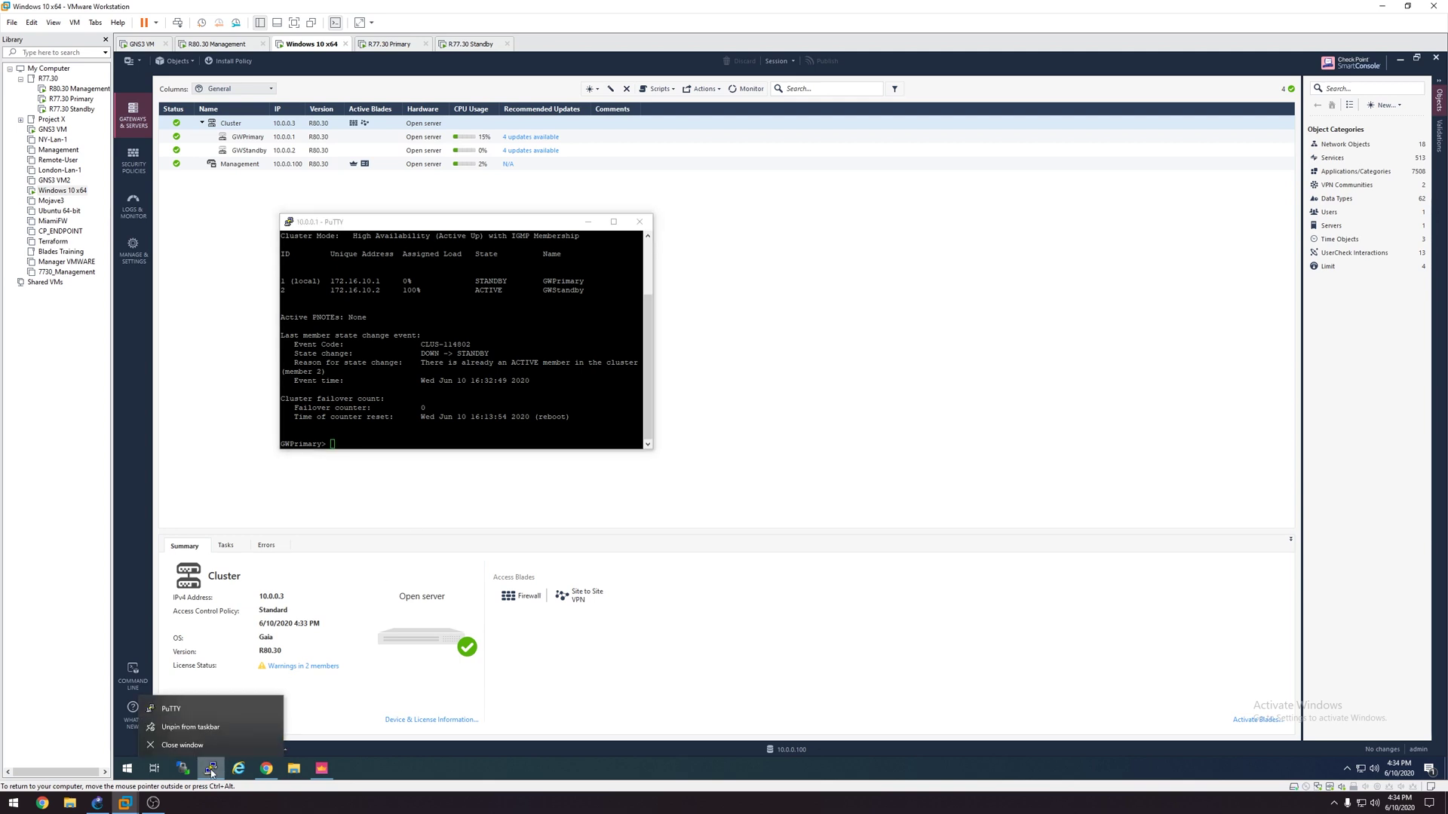
pyautogui.click(194, 704)
pyautogui.write('10.0.0.2')
pyautogui.press('Return')
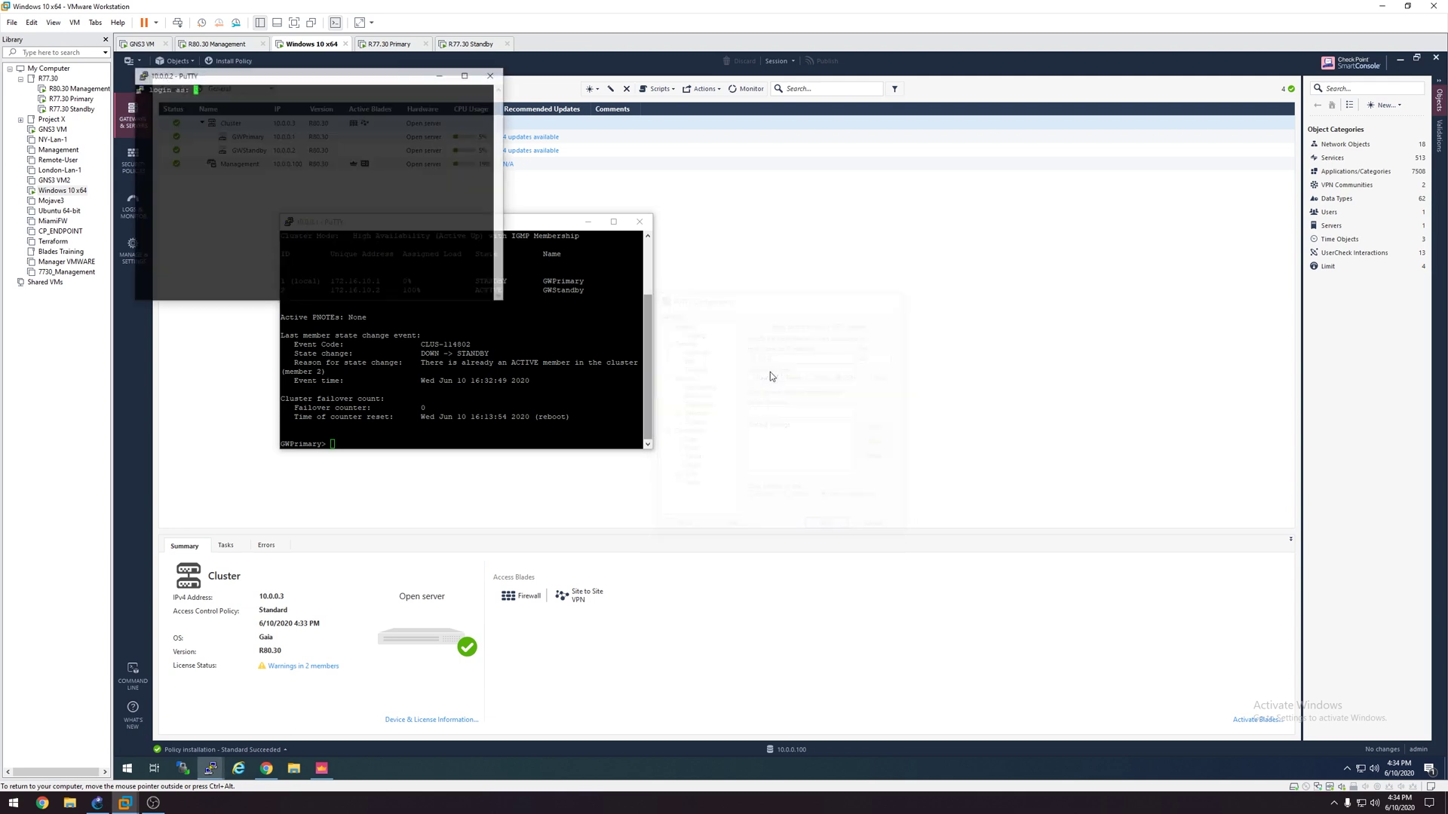
pyautogui.write('admin')
pyautogui.press('Return')
pyautogui.press('Return')
pyautogui.moveTo(373, 84); pyautogui.dragTo(911, 236)
pyautogui.write('cphaprob state')
pyautogui.press('Return')
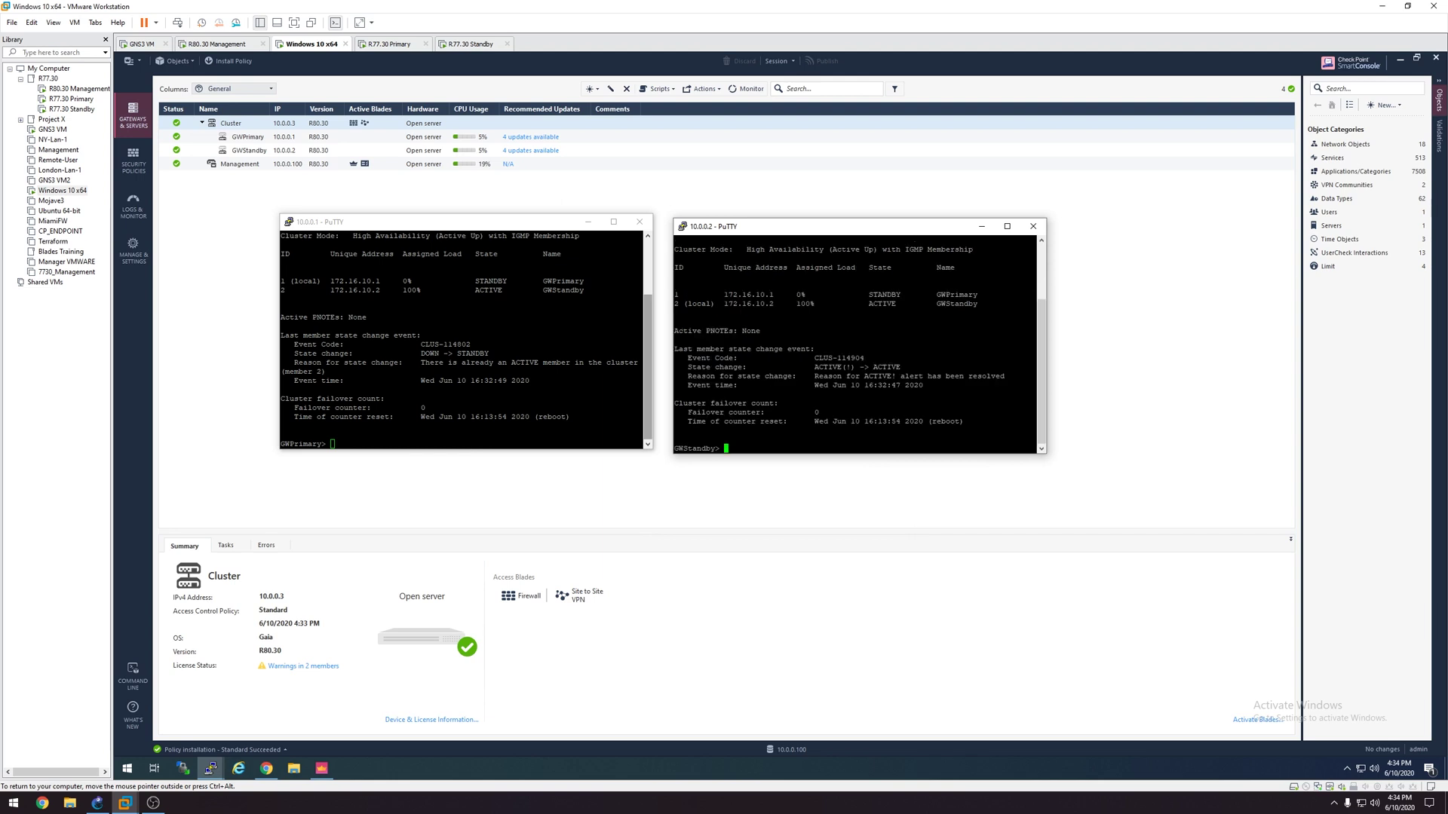
# Step: Stop all Check Point services on GWStandby with cpstop, after cprestart and cp stop attempts
pyautogui.write('cprestat')
pyautogui.press('BackSpace')
pyautogui.press('BackSpace')
pyautogui.write('art')
pyautogui.press('Return')
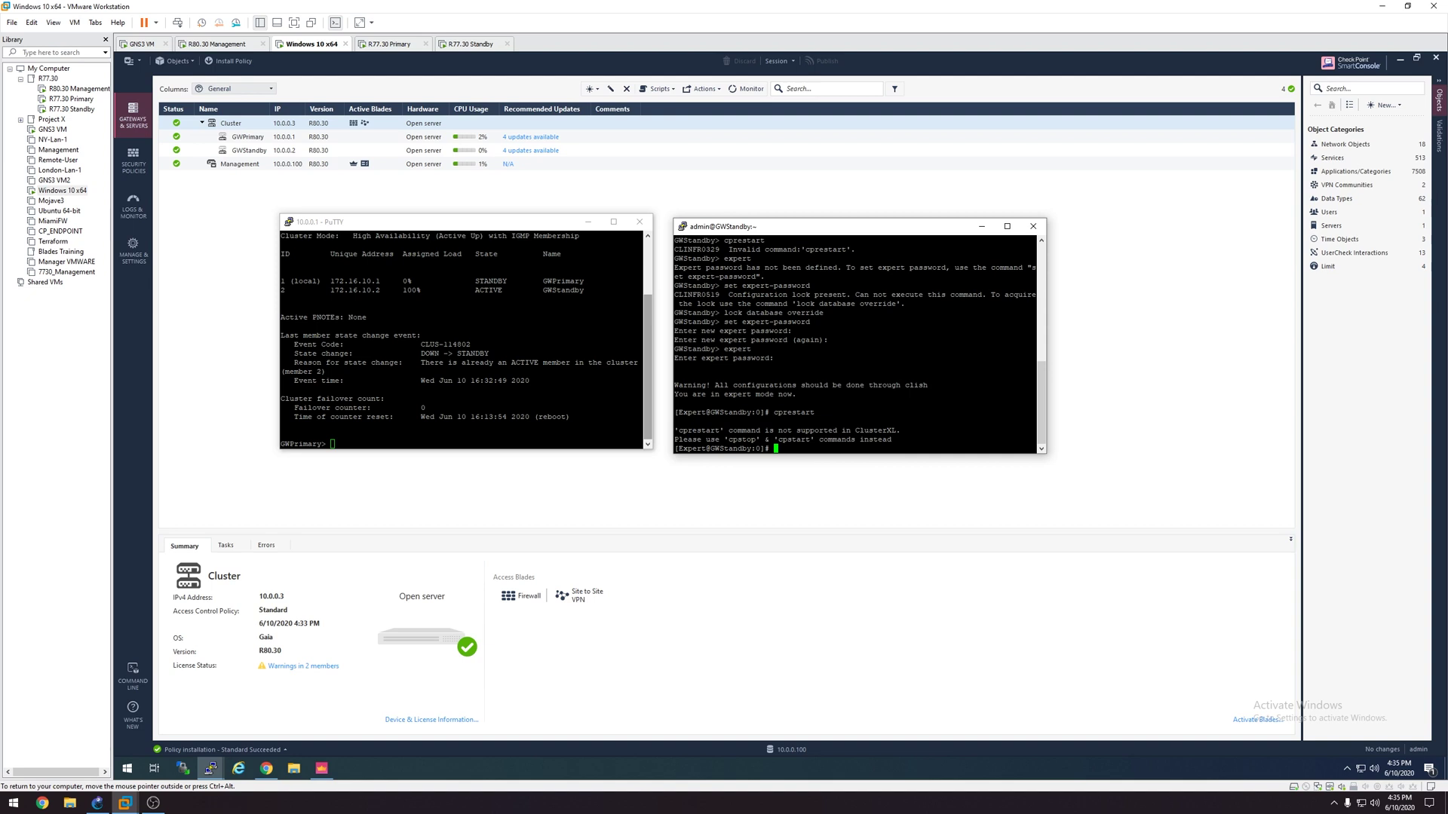
pyautogui.write('cp stop')
pyautogui.press('Return')
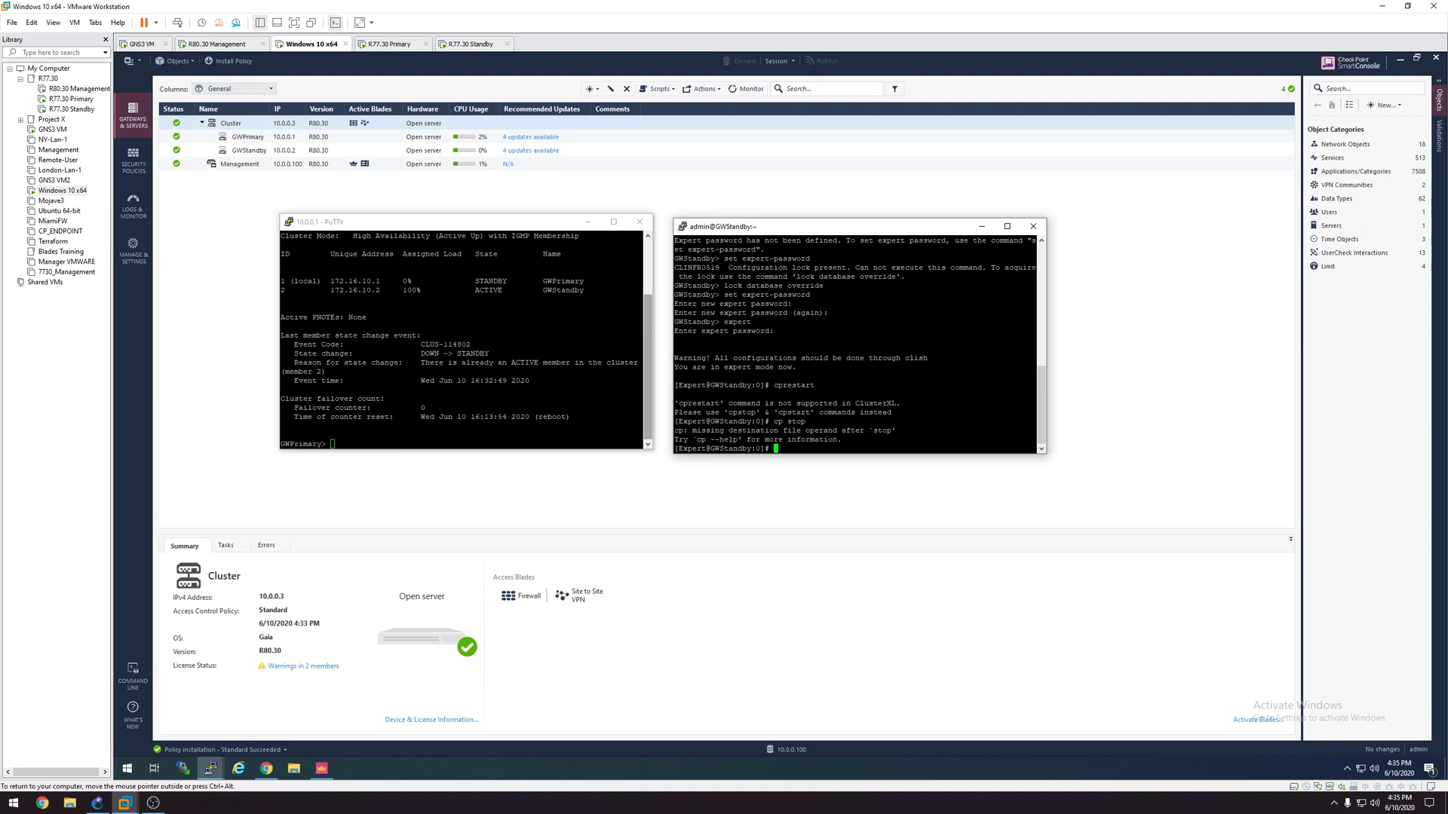
pyautogui.write('cpstop')
pyautogui.press('Return')
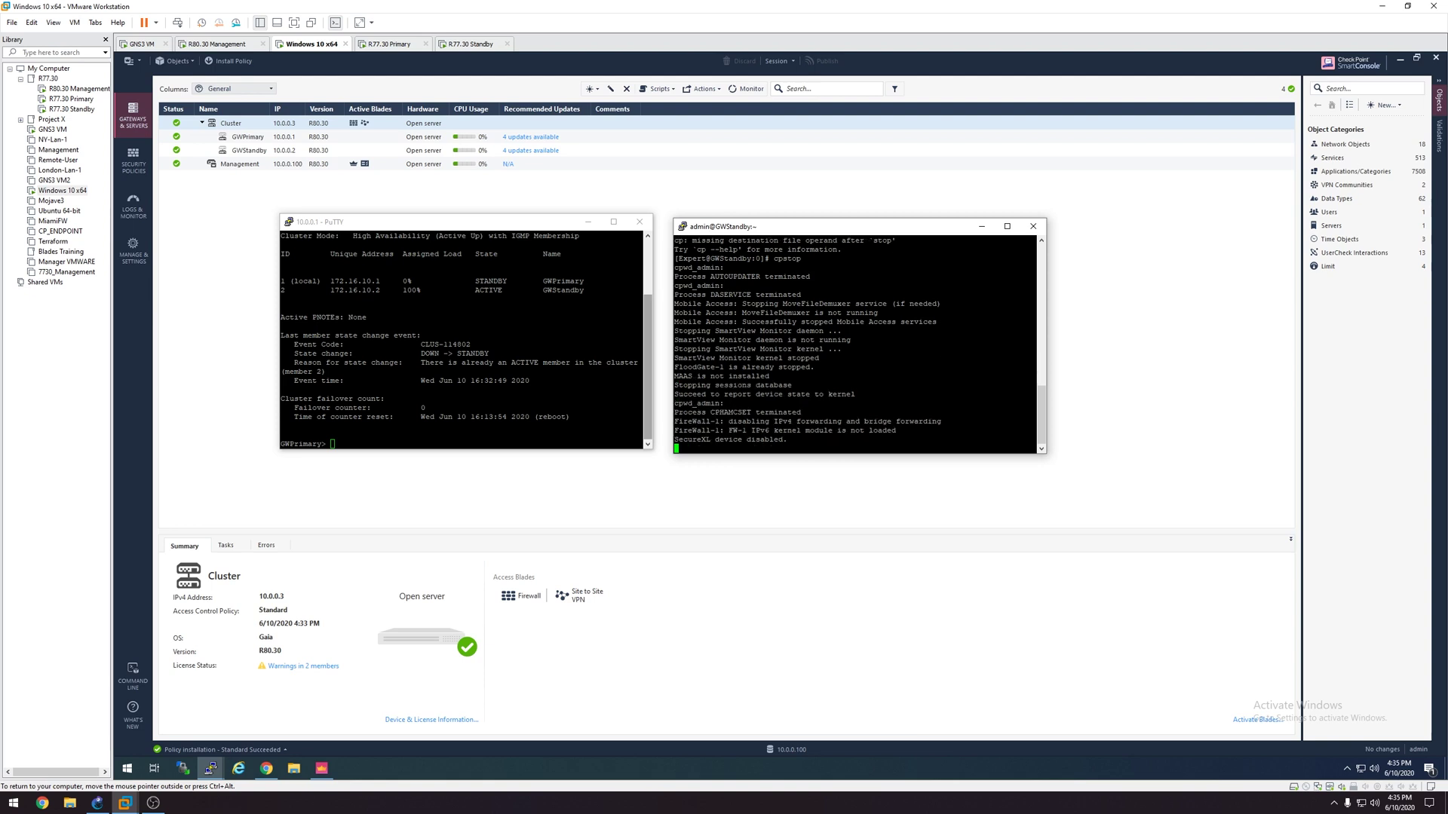
# Step: Check cluster state on GWPrimary, run cpstart on GWStandby, then re-check state on GWPrimary
pyautogui.click(486, 233)
pyautogui.write('cphaprob state')
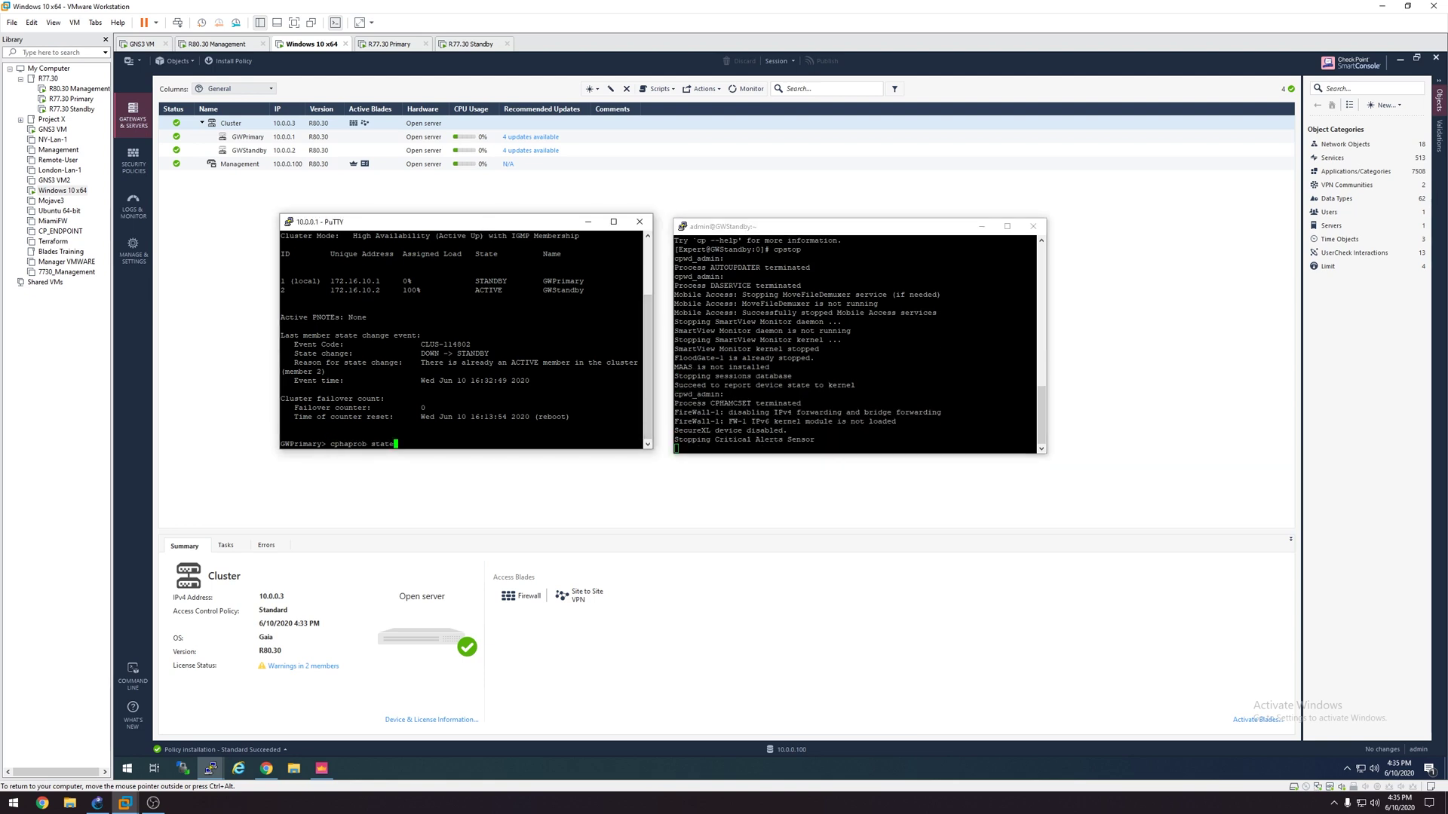
pyautogui.press('Return')
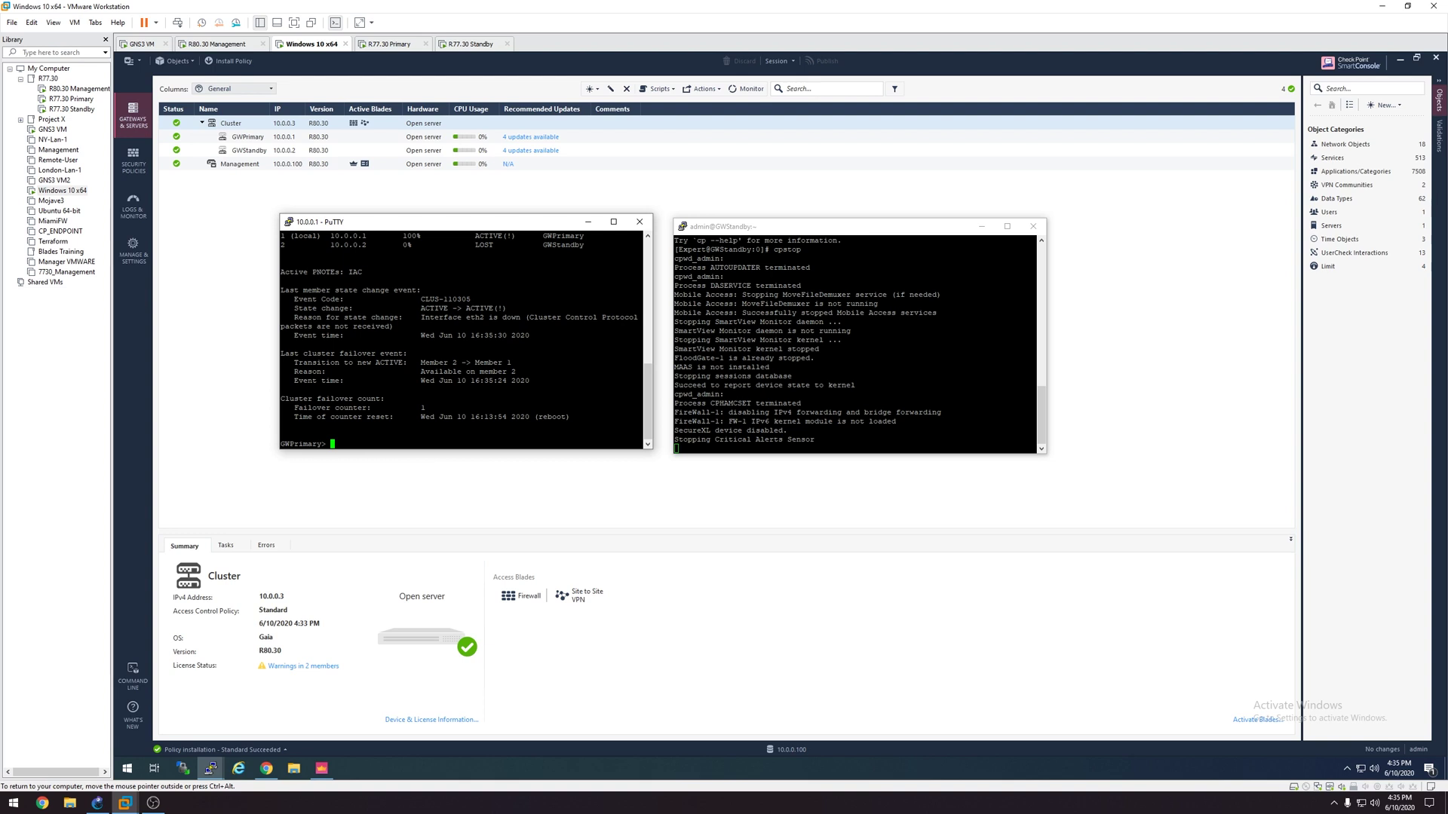
pyautogui.click(757, 233)
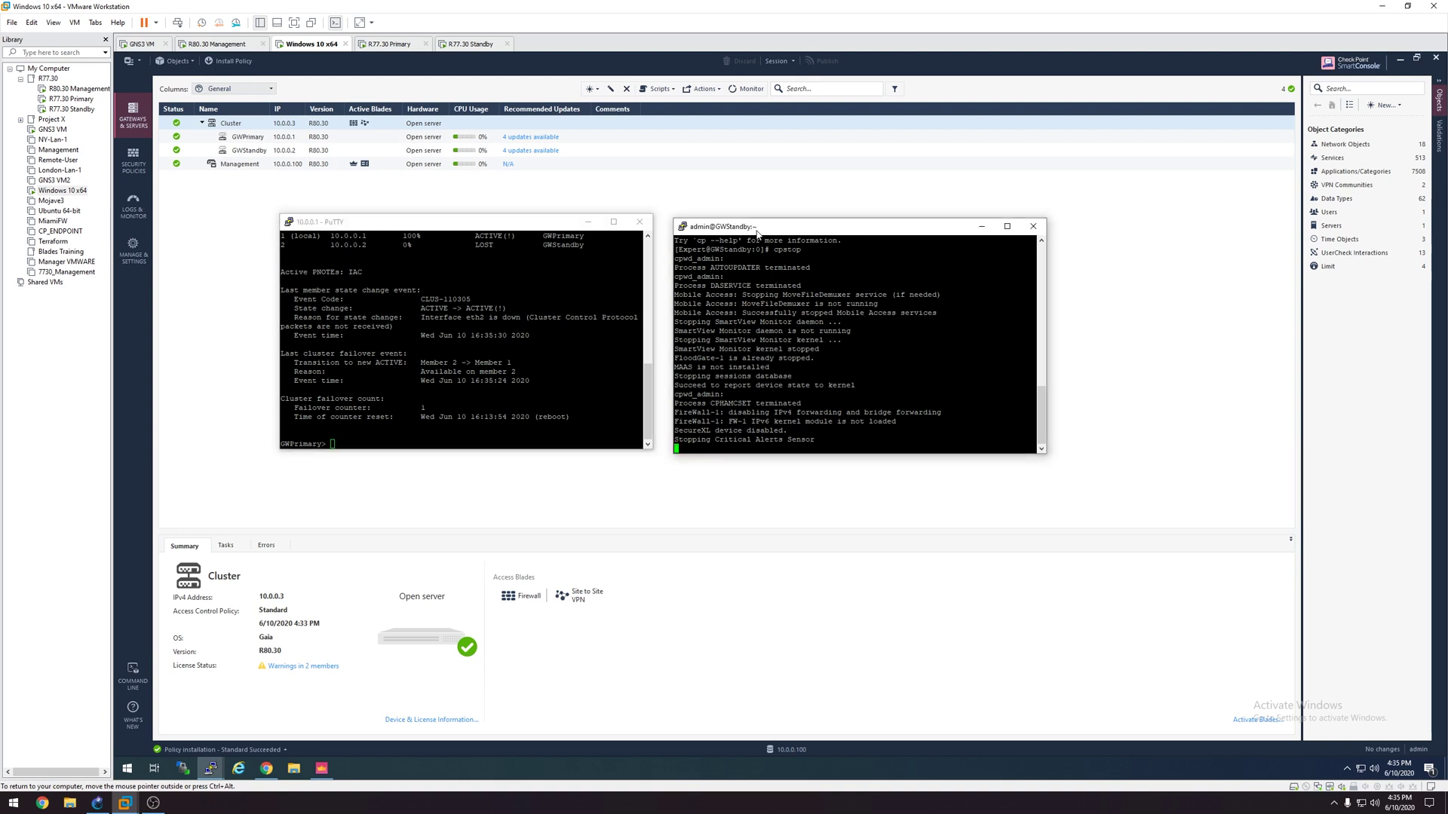
pyautogui.write('cpstart')
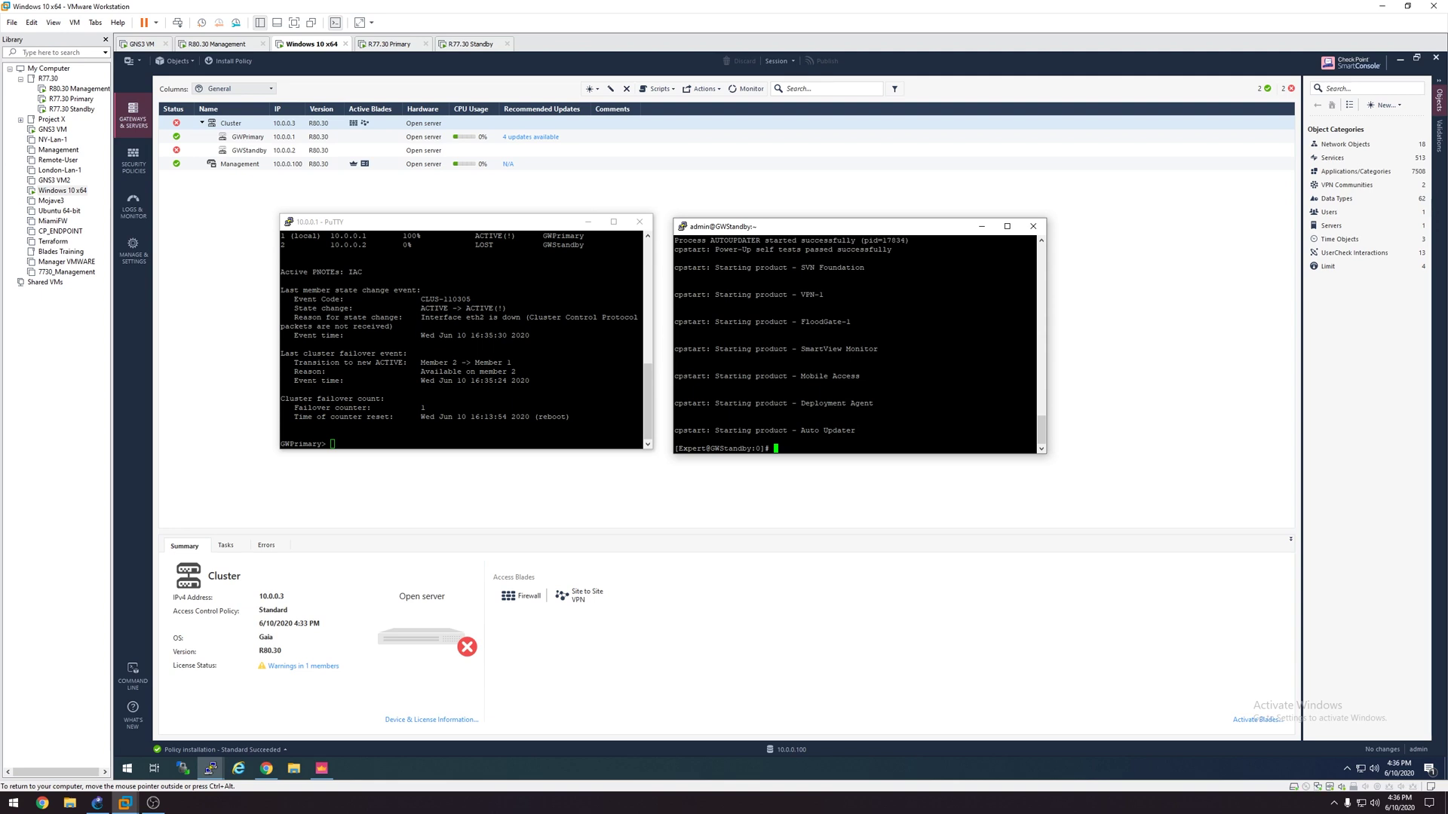
pyautogui.click(392, 443)
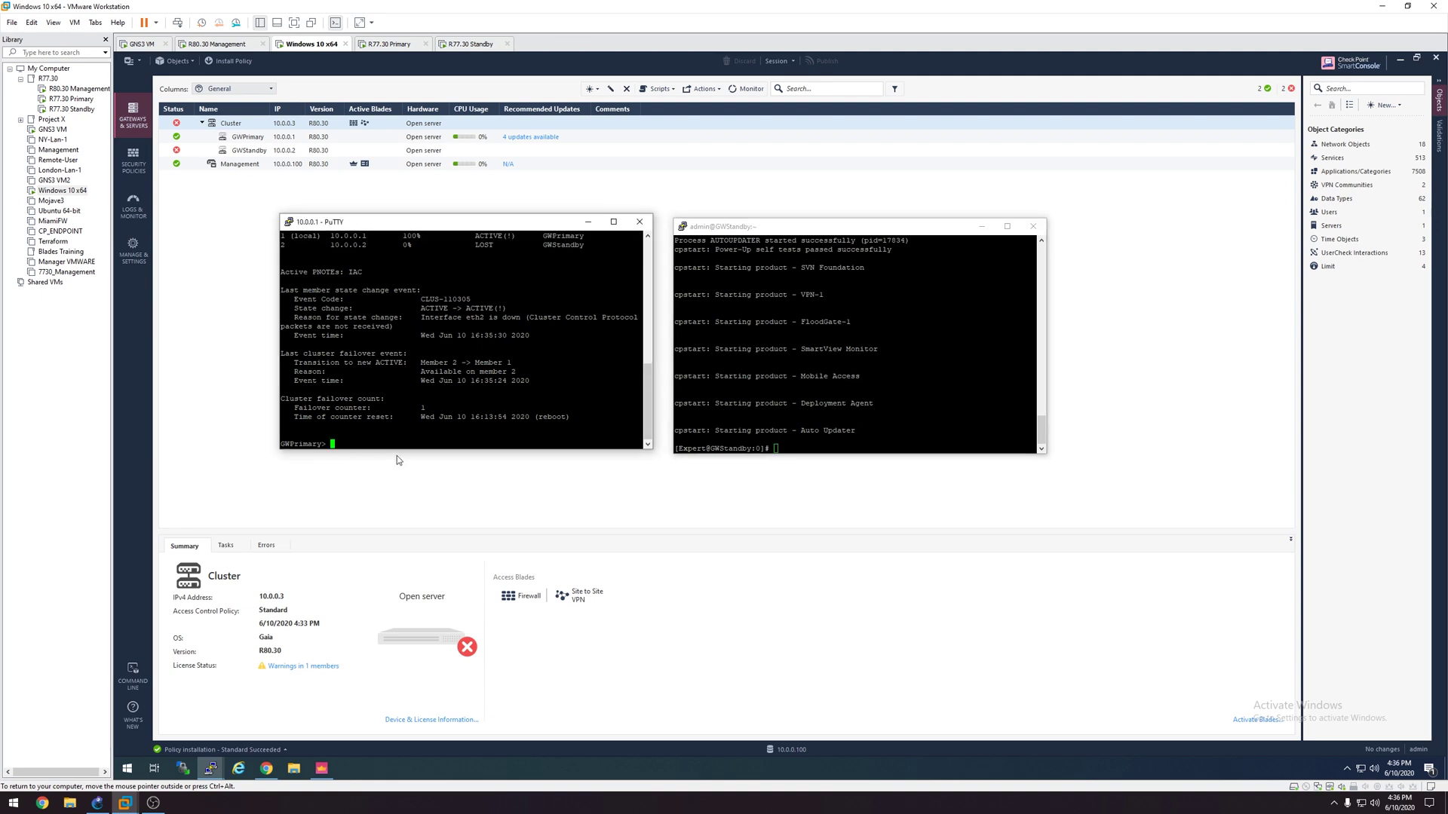
pyautogui.press('Up')
pyautogui.press('Return')
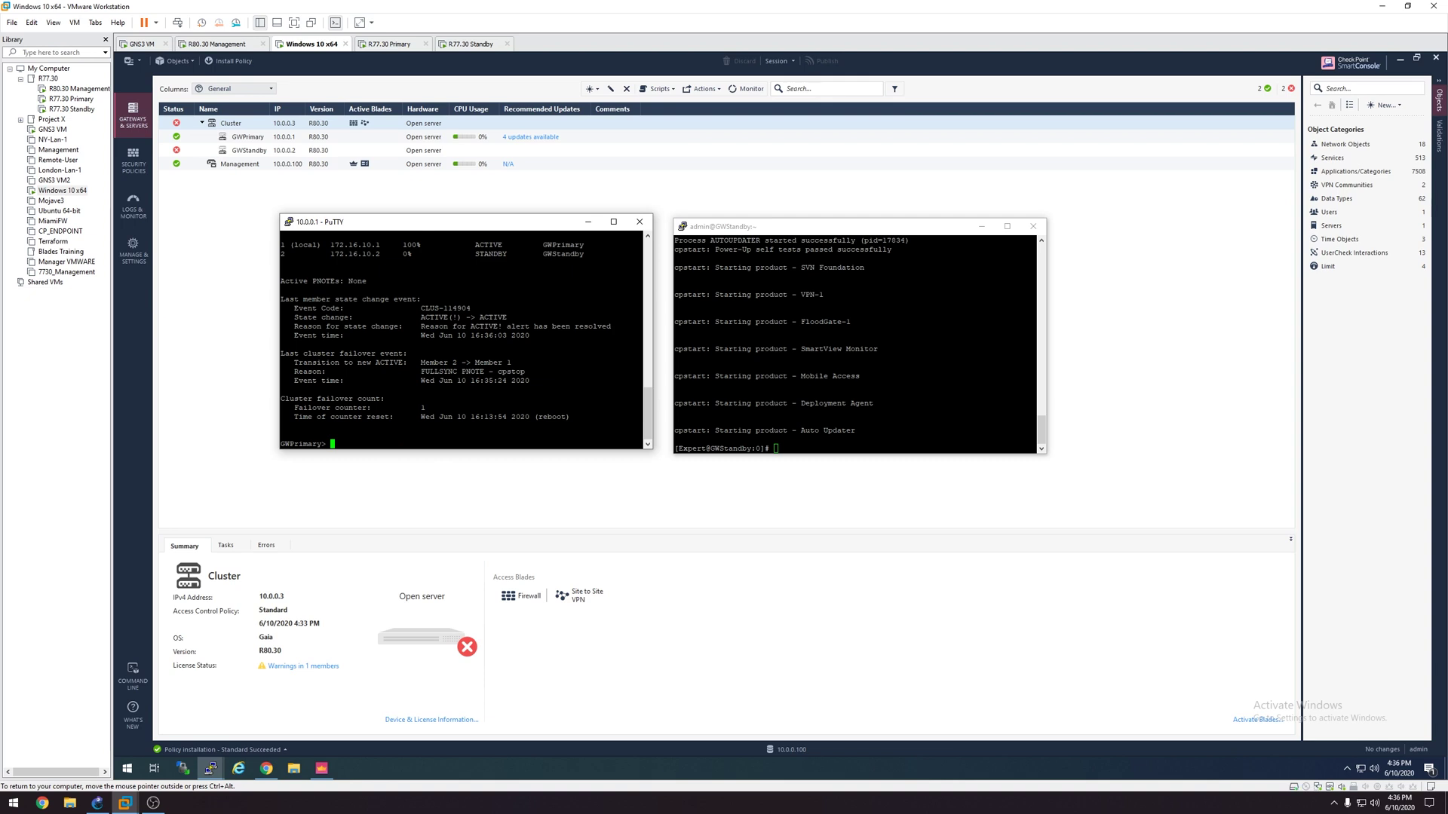
pyautogui.moveTo(282, 244); pyautogui.dragTo(642, 254)
# Step: Load Netflix and yahoo.com in Chrome to confirm browsing, then close the browser
pyautogui.click(267, 769)
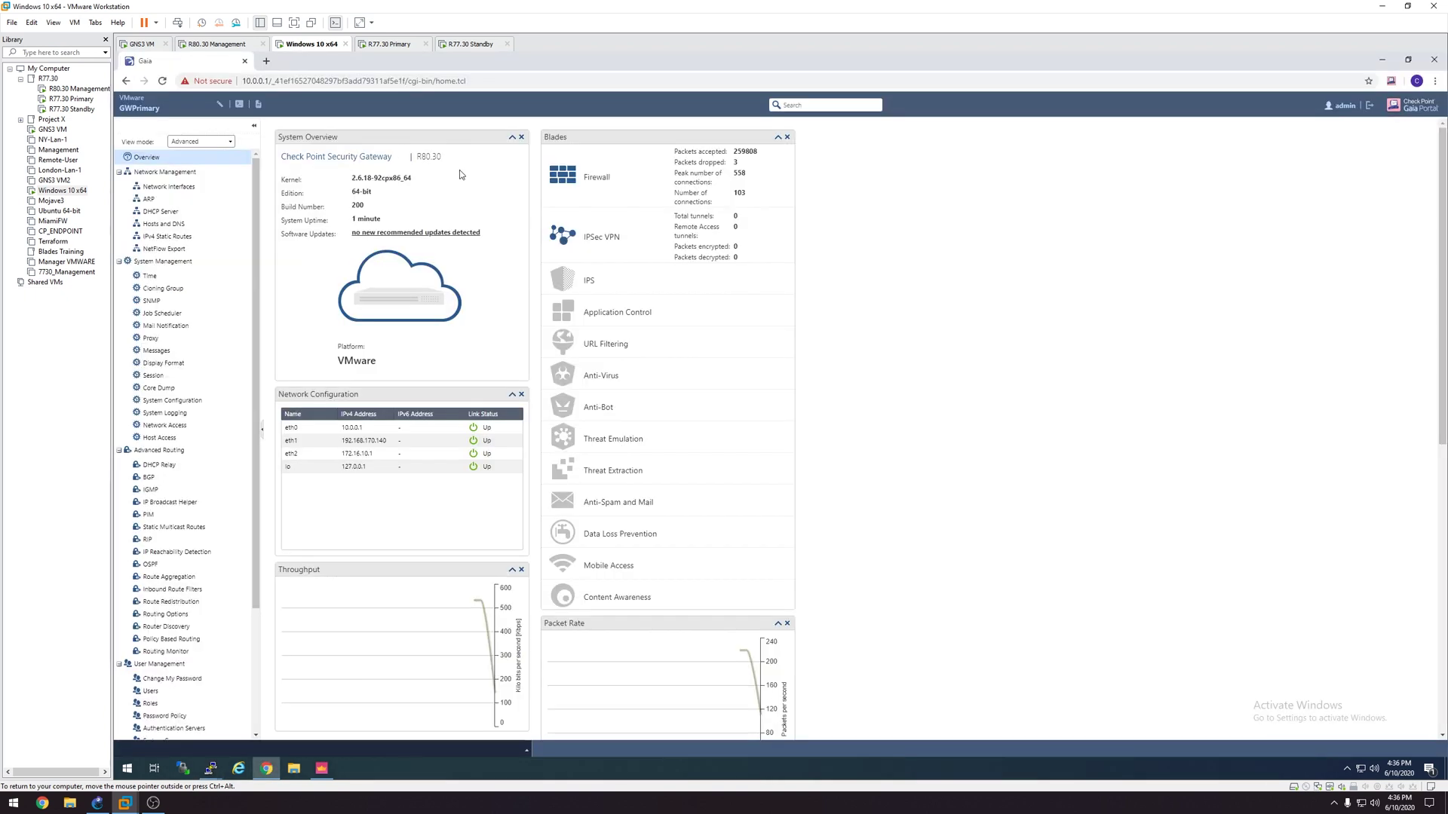
pyautogui.click(266, 61)
pyautogui.click(902, 339)
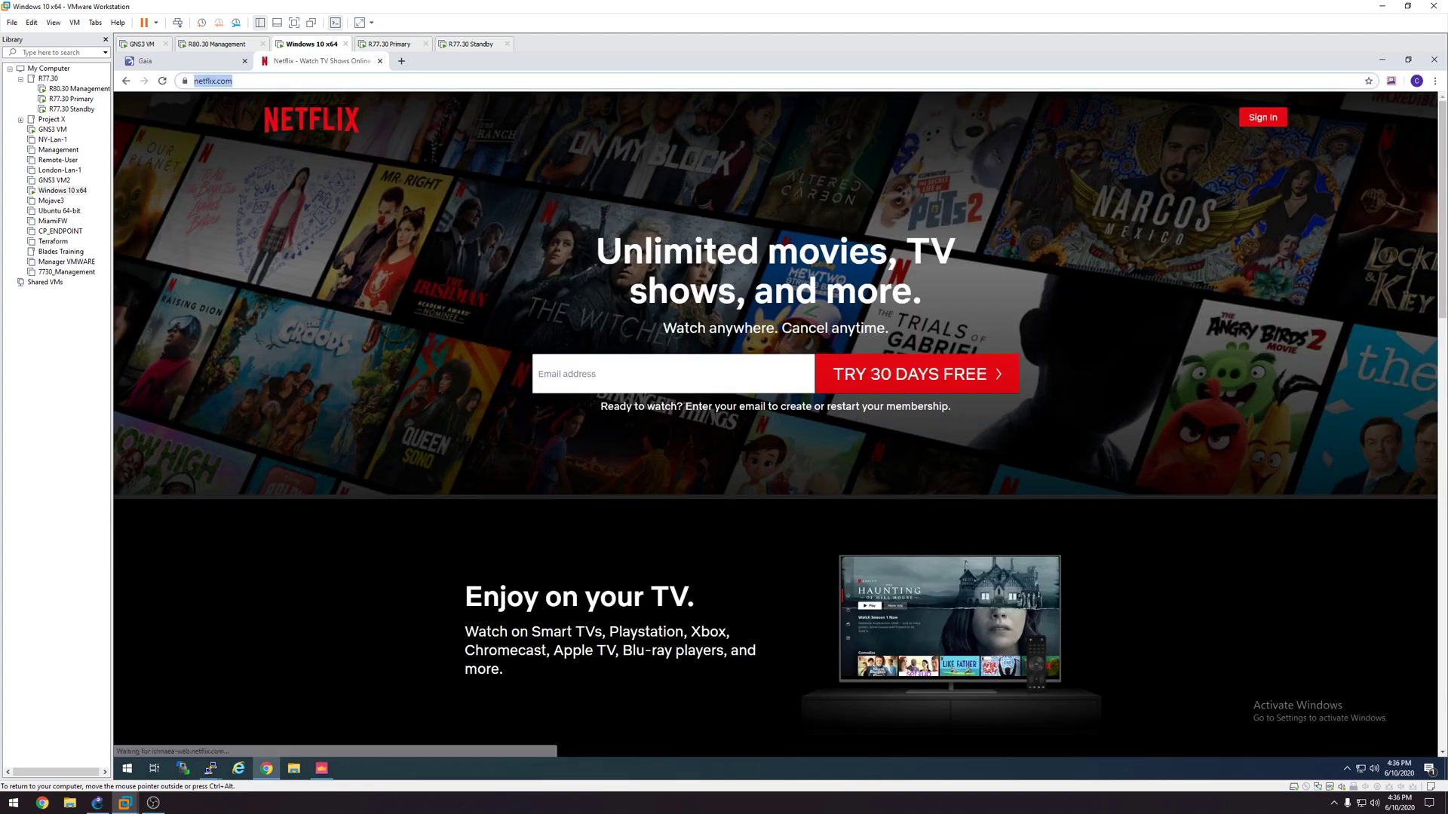
pyautogui.write('yahoo.com')
pyautogui.press('Return')
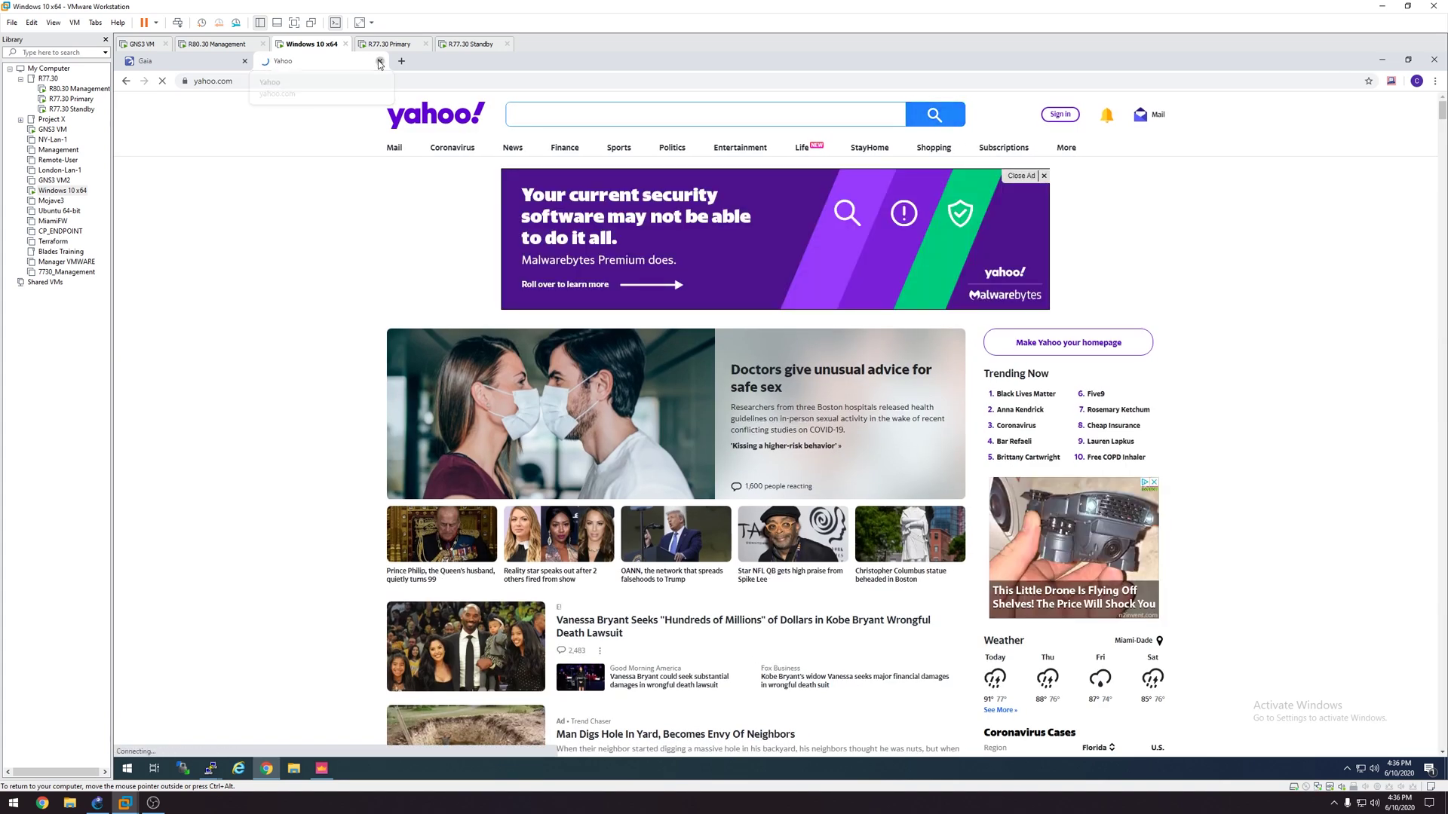
pyautogui.click(380, 62)
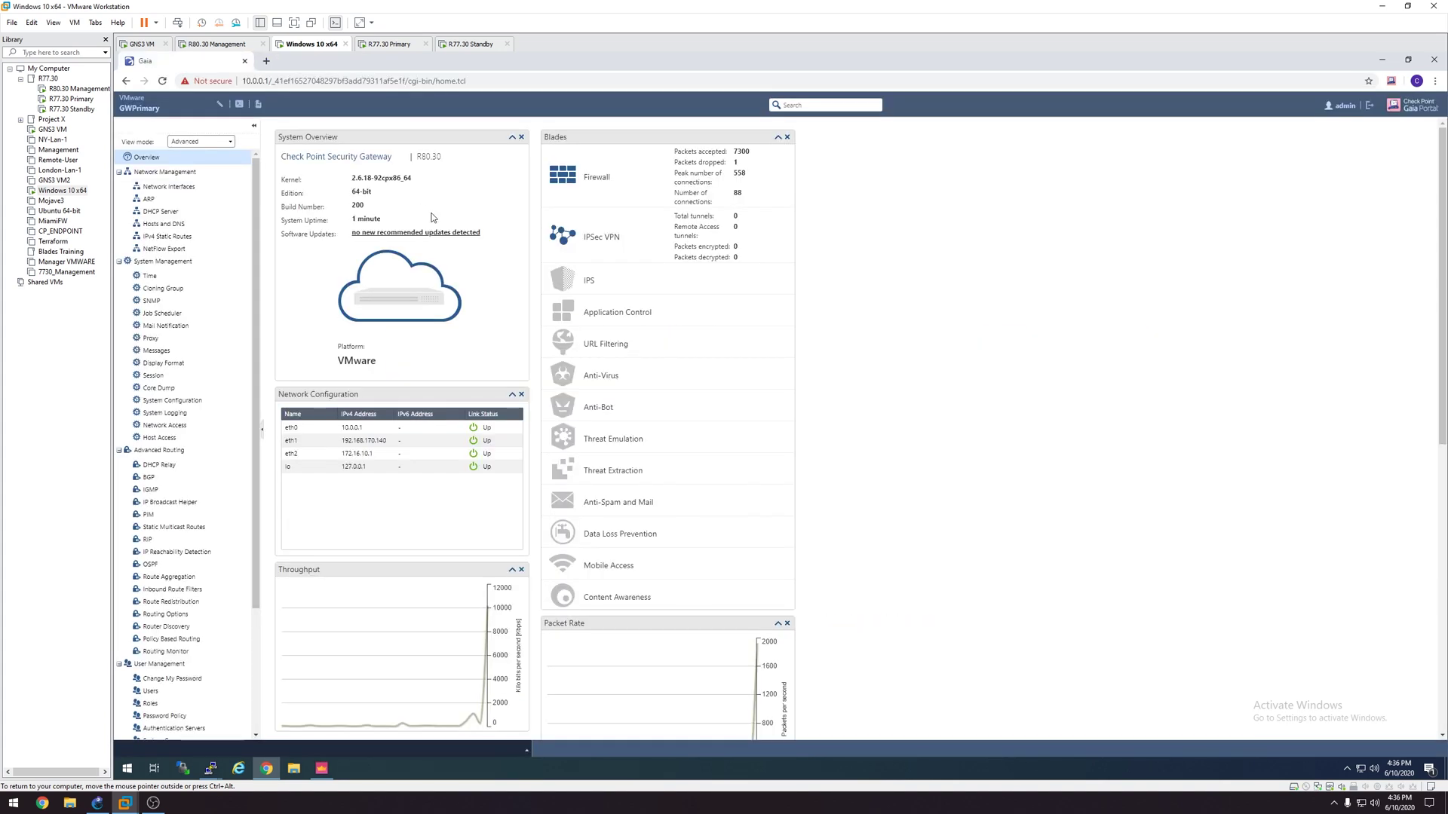
pyautogui.click(1432, 60)
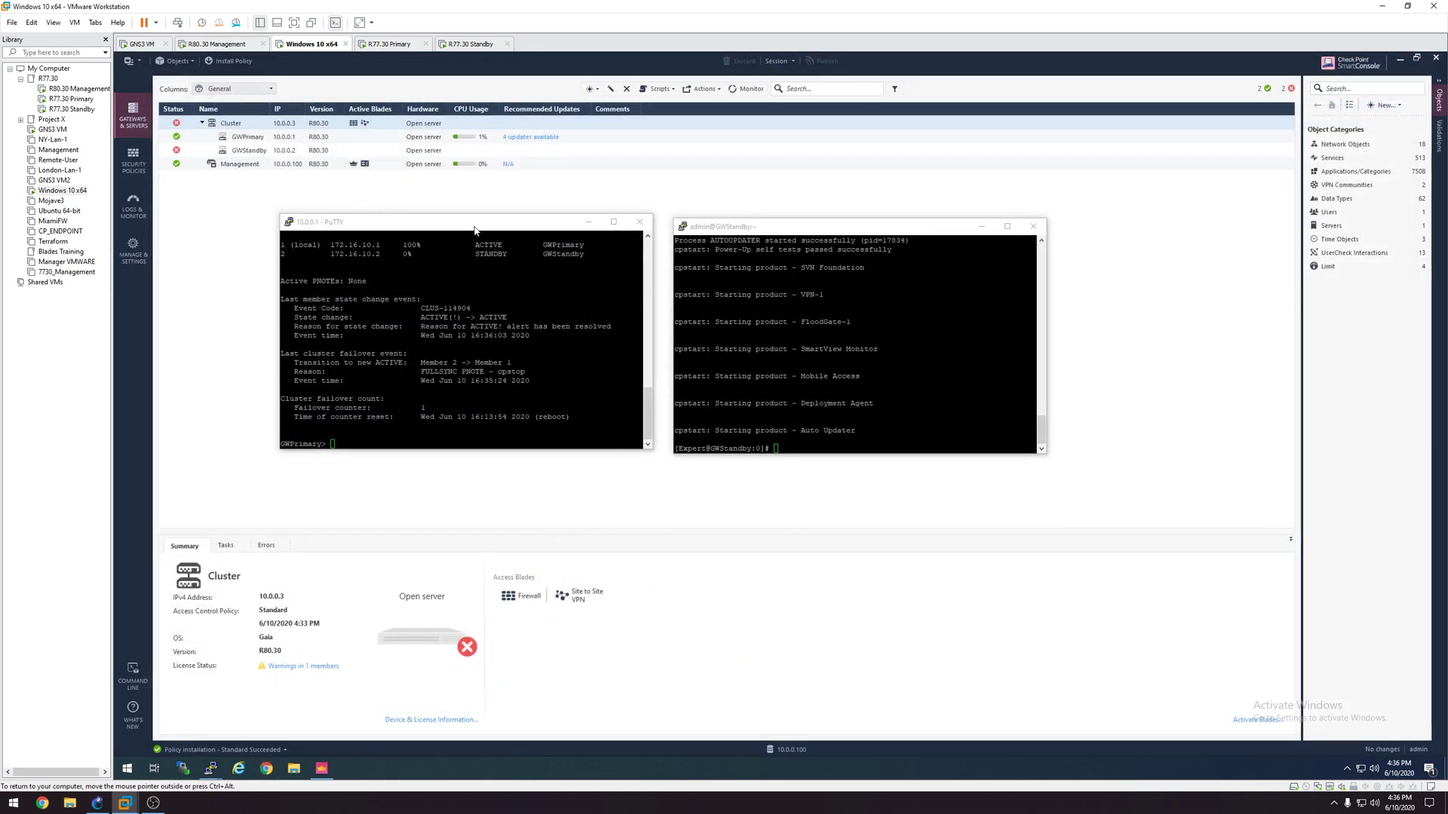